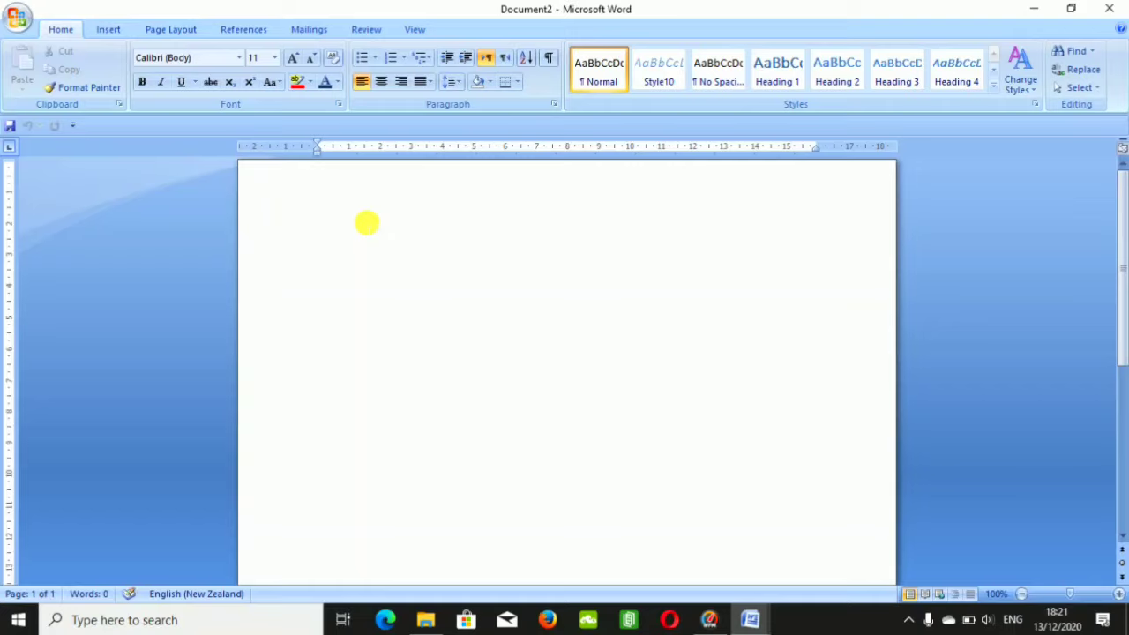
Type 'The School of Success Swat' as a centred 22 pt Algerian heading, then trim its end.
type("T")
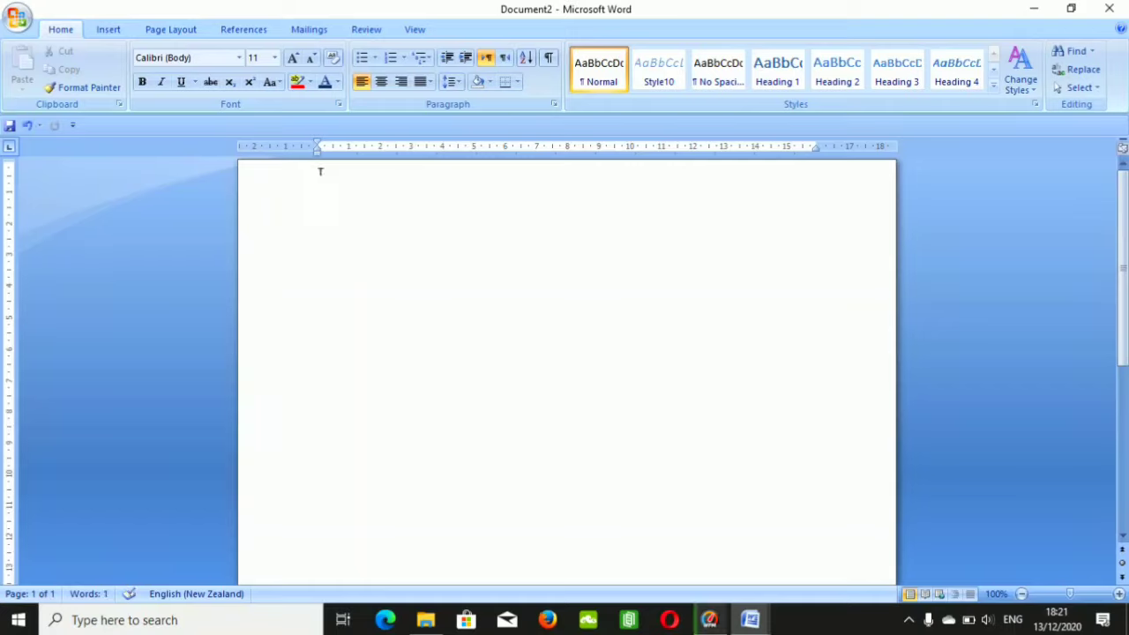
type("he Sc")
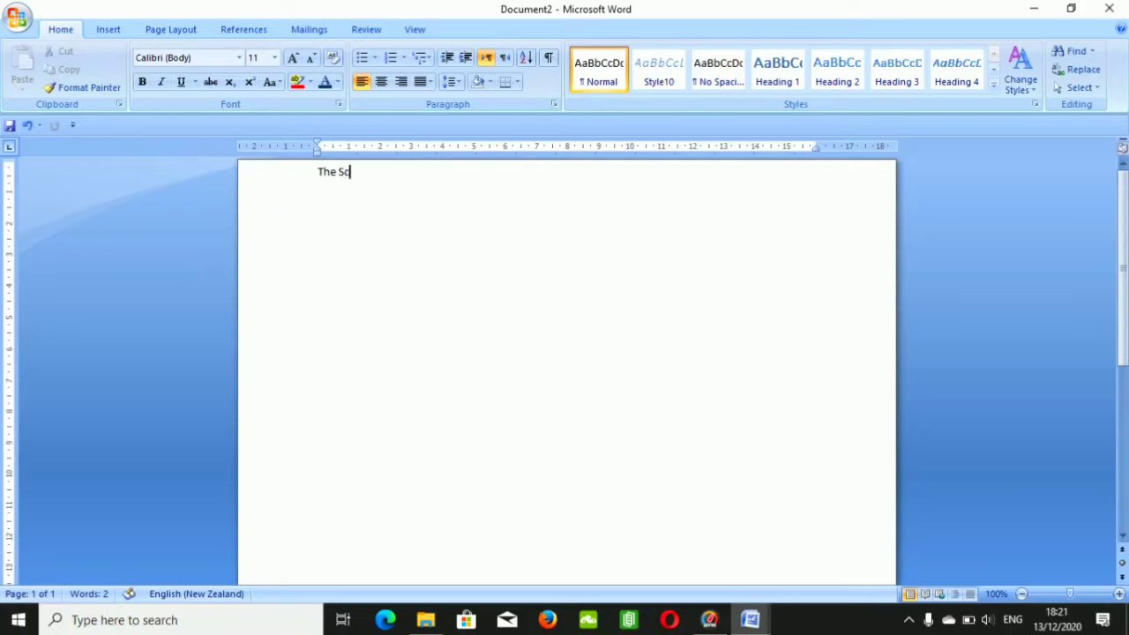
type("hool")
type(" of Success Swat")
key("ctrl+a")
left_click(274, 58)
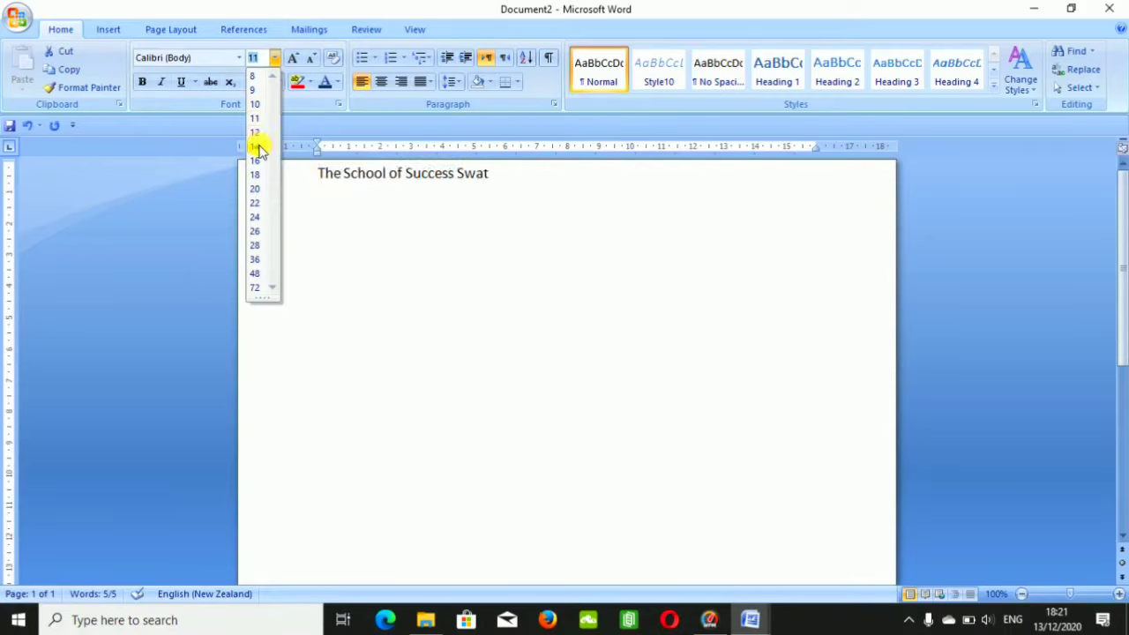
left_click(259, 204)
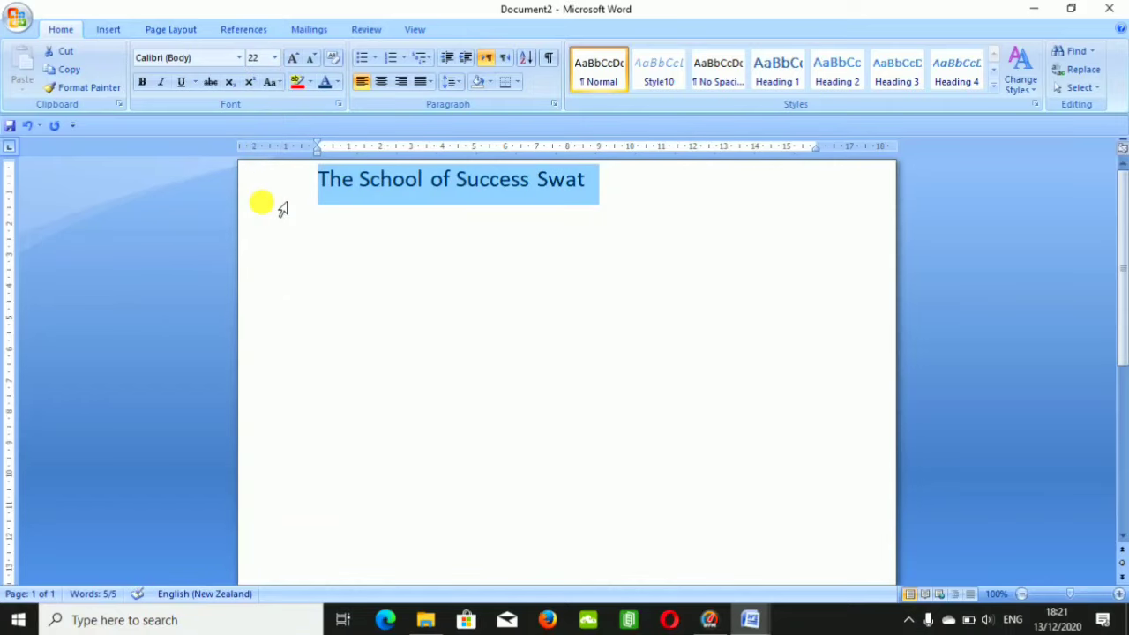
left_click(382, 81)
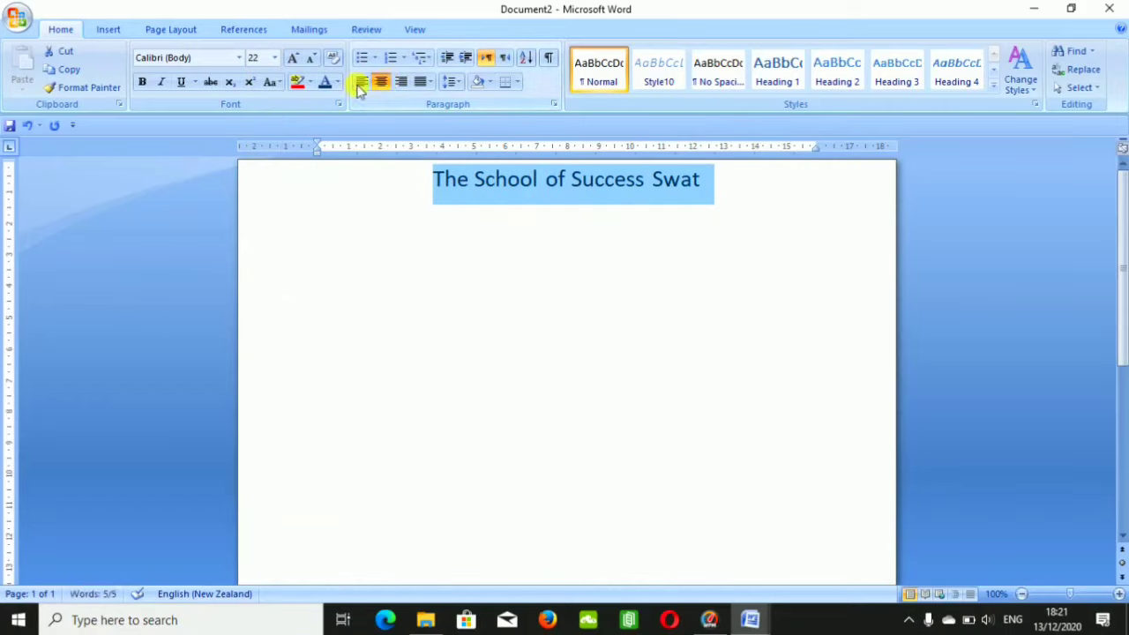
left_click(240, 59)
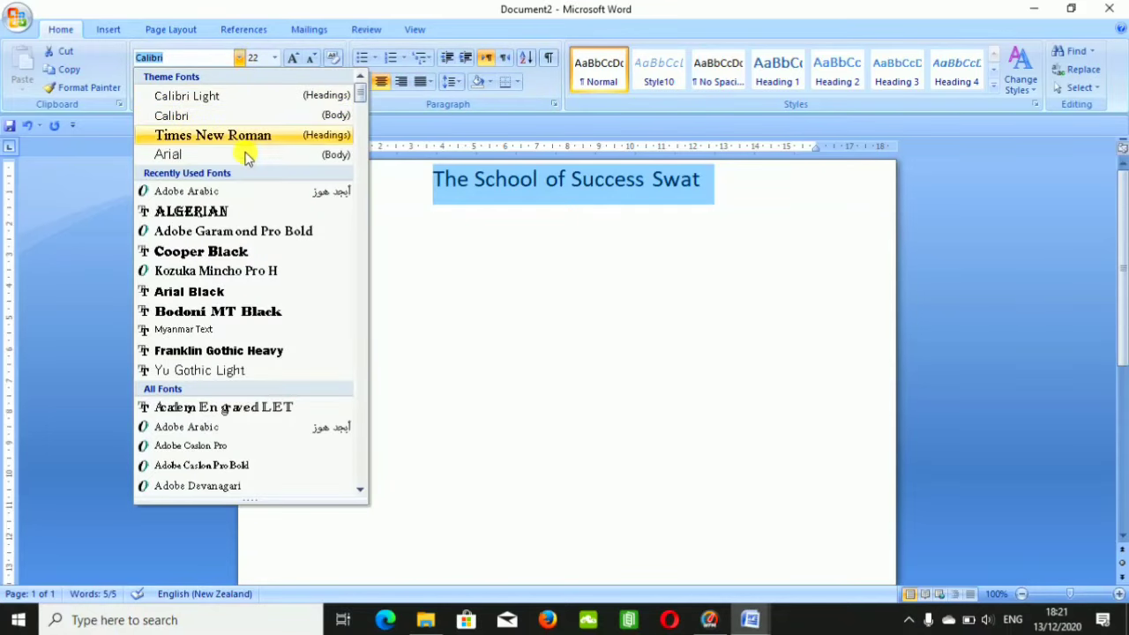
left_click(250, 213)
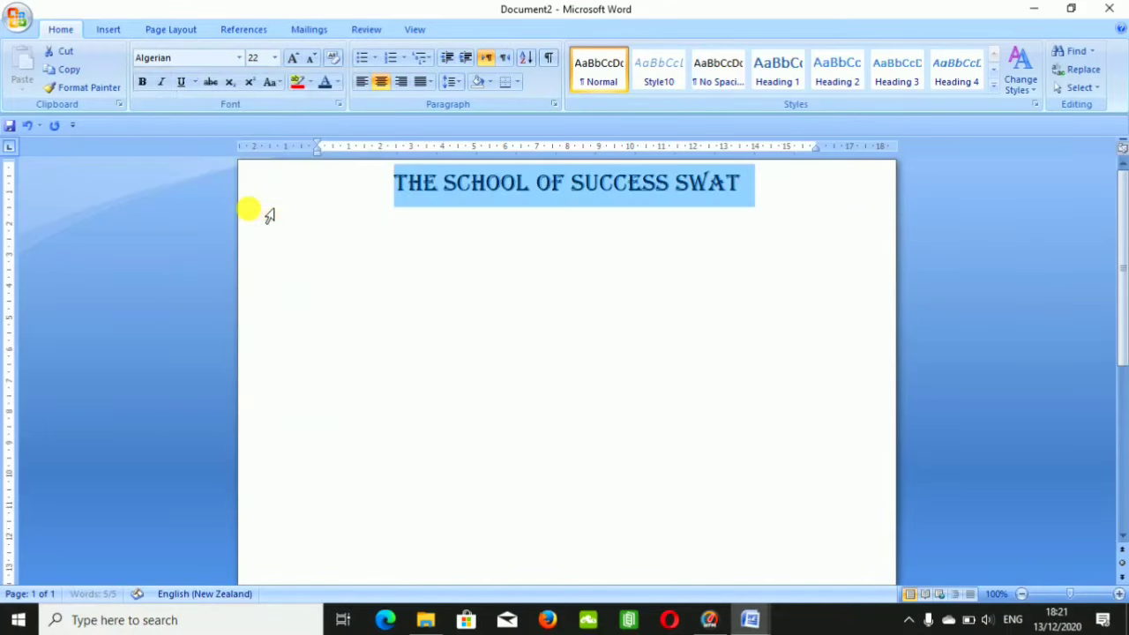
left_click(765, 197)
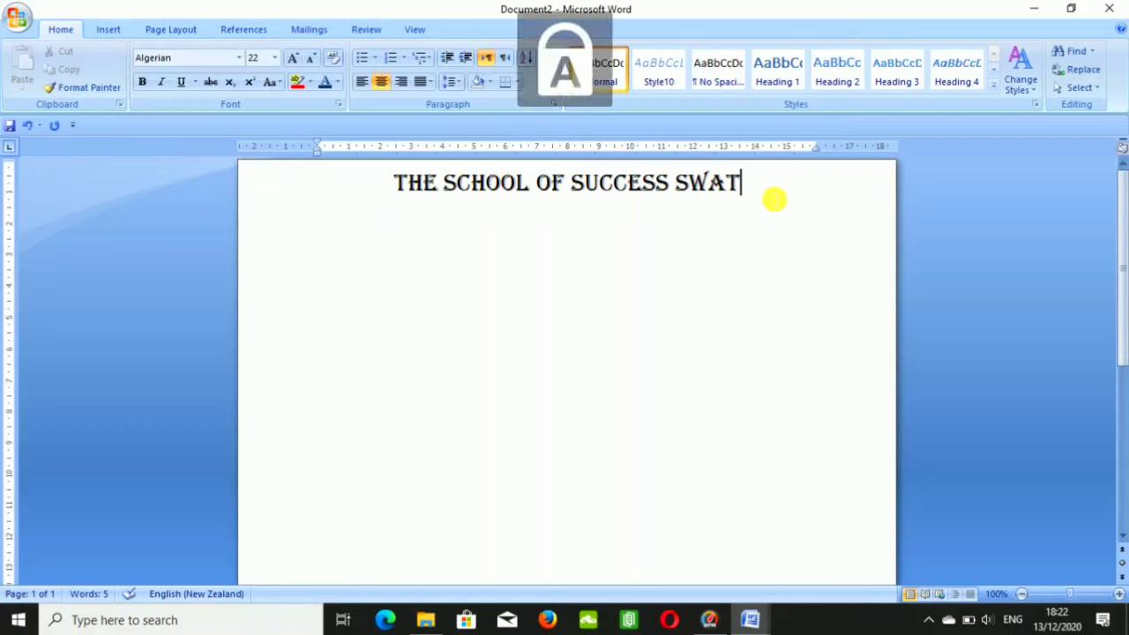
key("BackSpace")
key("BackSpace")
key("BackSpace")
key("BackSpace")
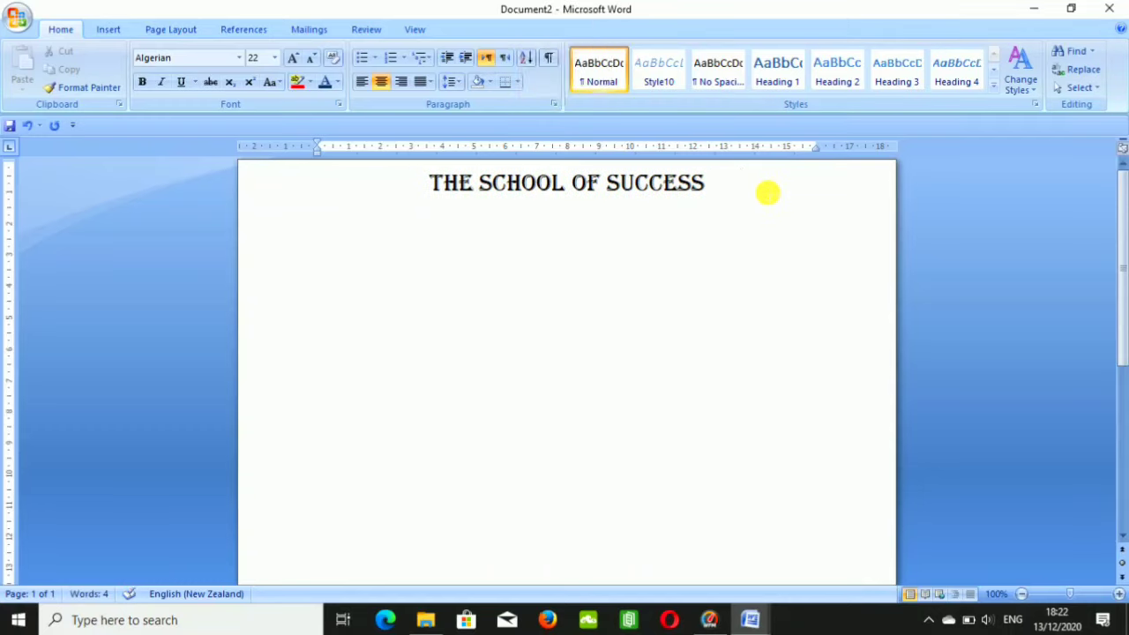
Put SWAT on its own line and add a 'MID TERM EXAMINATION' line below it.
type("SWAT")
key("Return")
type("MID TER")
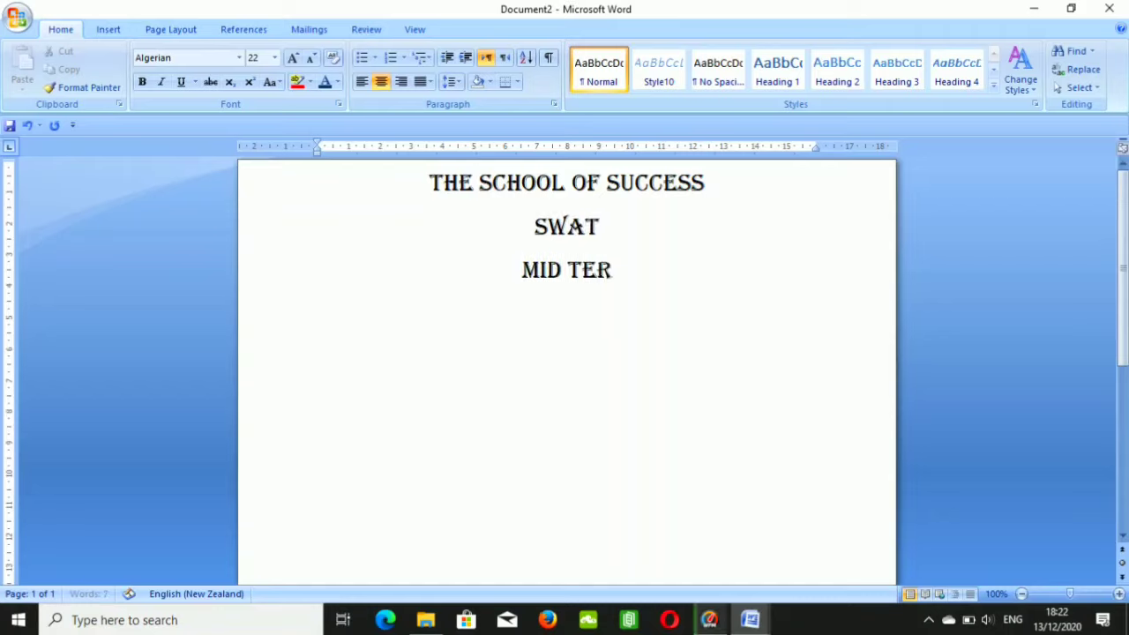
type("M EXAMINATION")
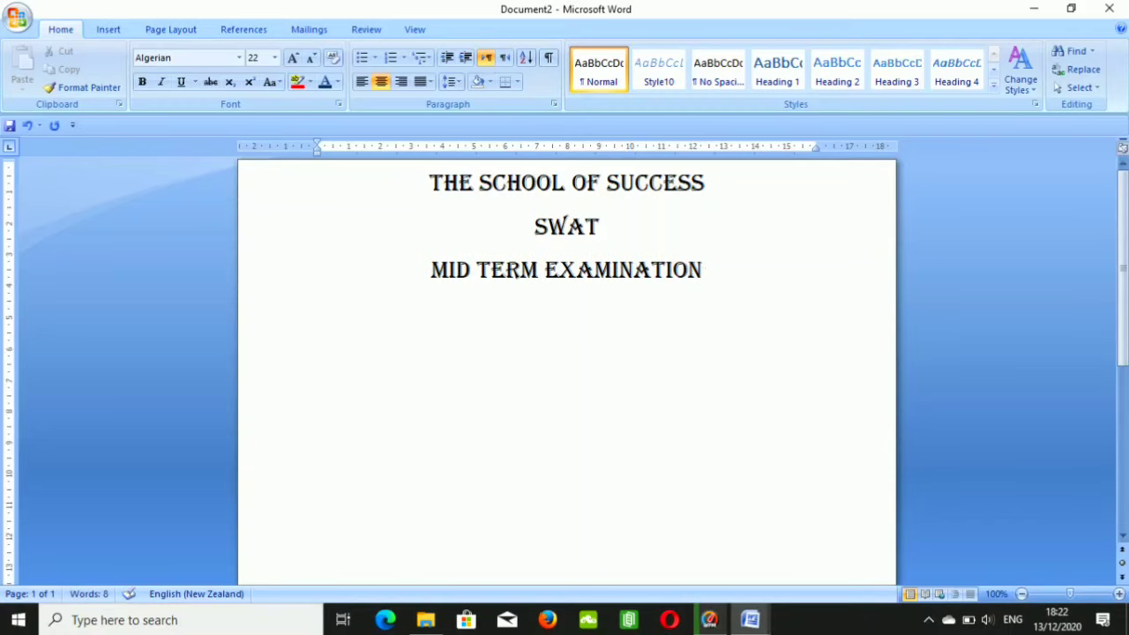
Change the third line to 'FINAL TERM EXAMINATION 2020'.
left_click(472, 270)
key("BackSpace")
key("BackSpace")
key("BackSpace")
type("FINAL")
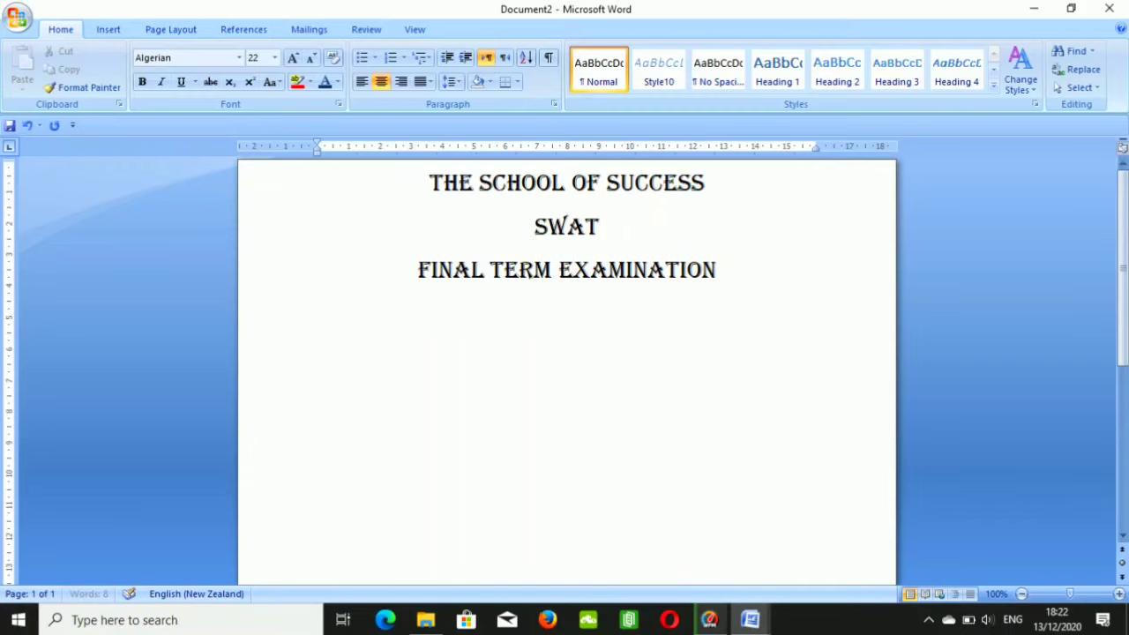
left_click(736, 270)
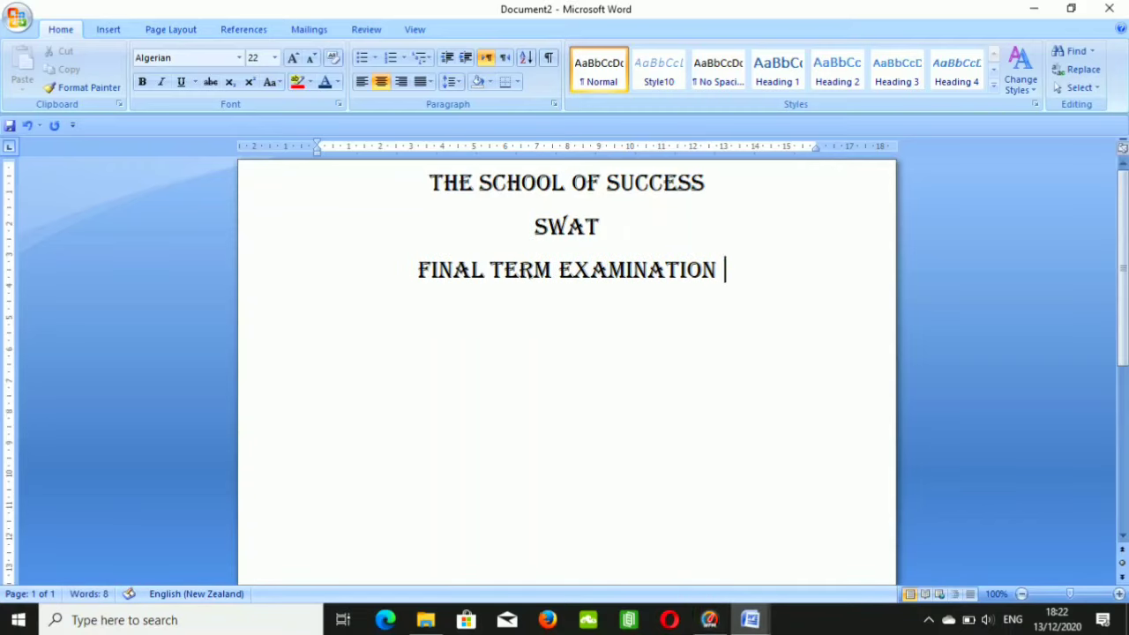
type("2020")
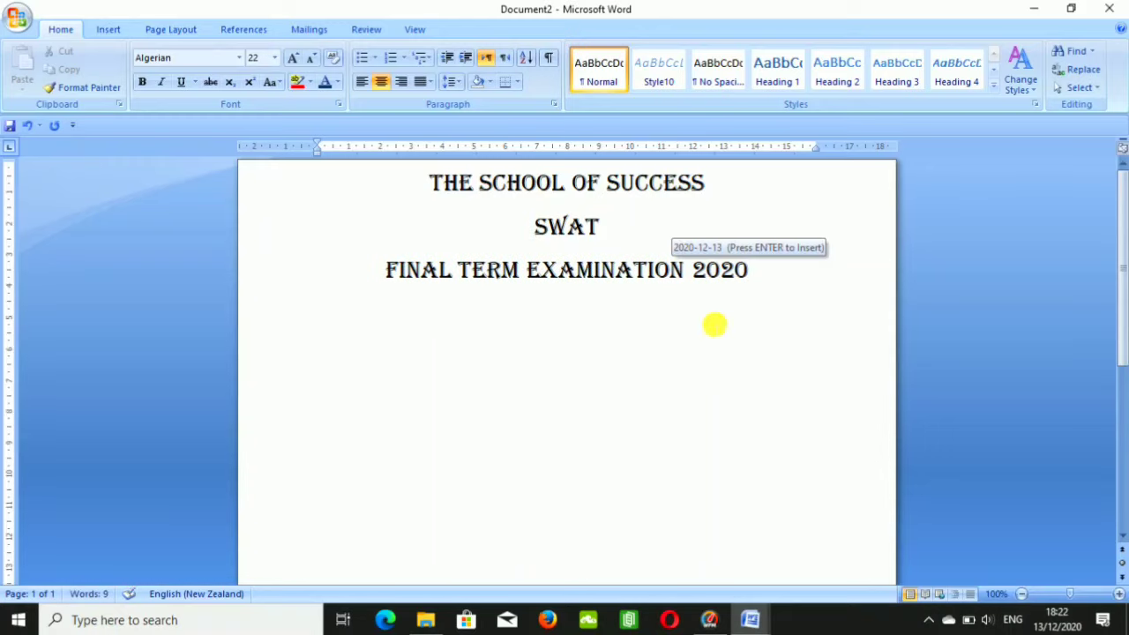
left_click(714, 325)
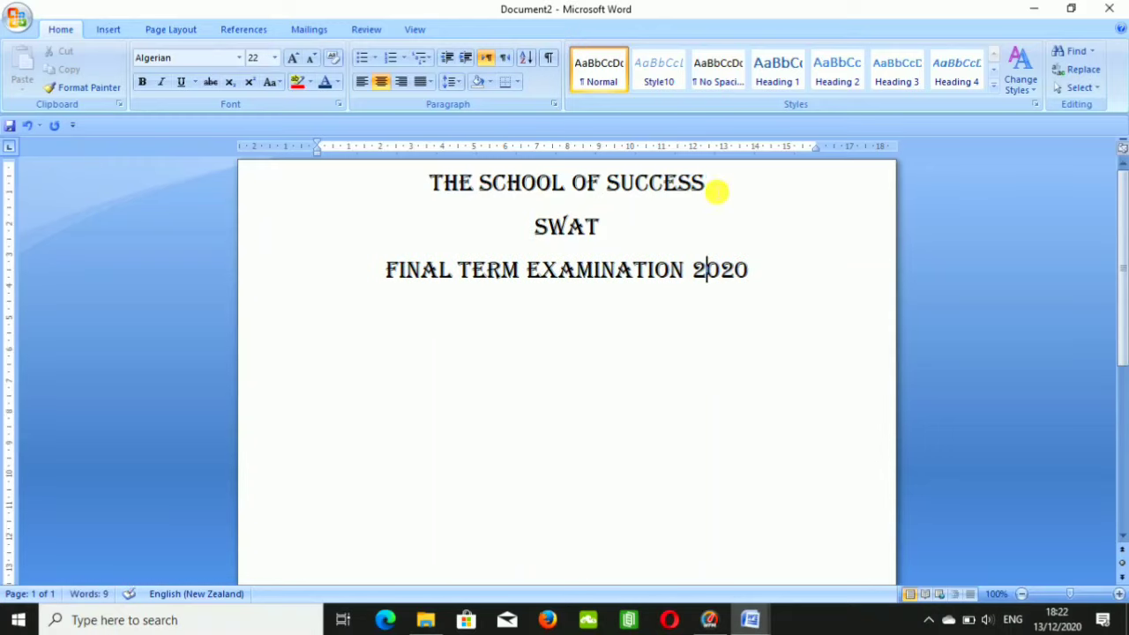
left_click_drag(615, 236, 452, 185)
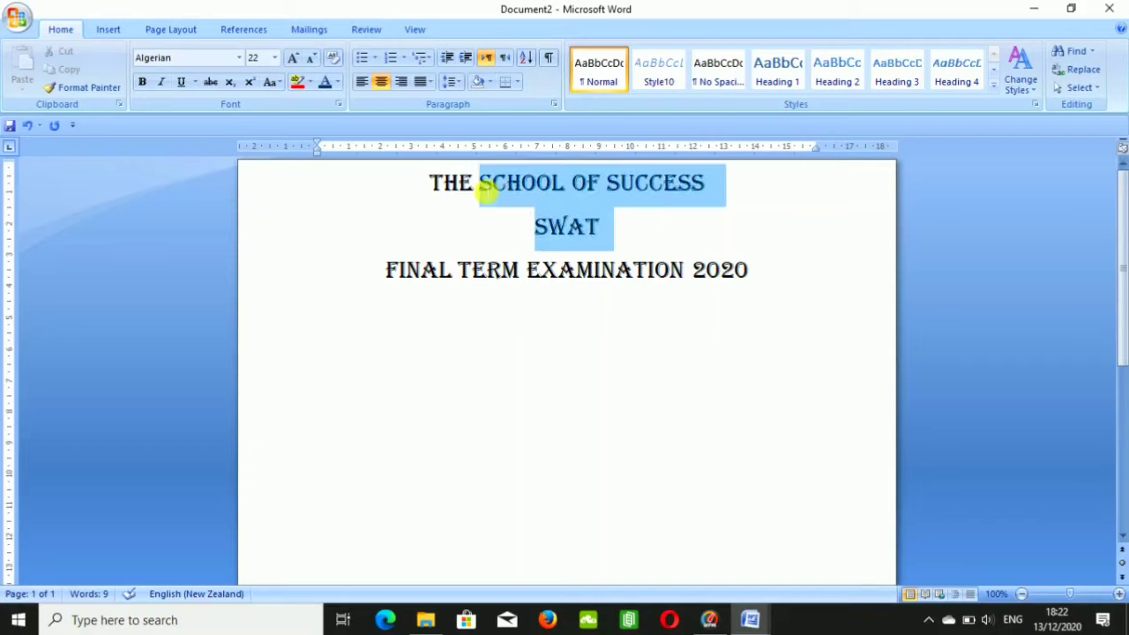
Make the school name and SWAT lines bold 26 pt with no space after the paragraphs.
left_click(457, 82)
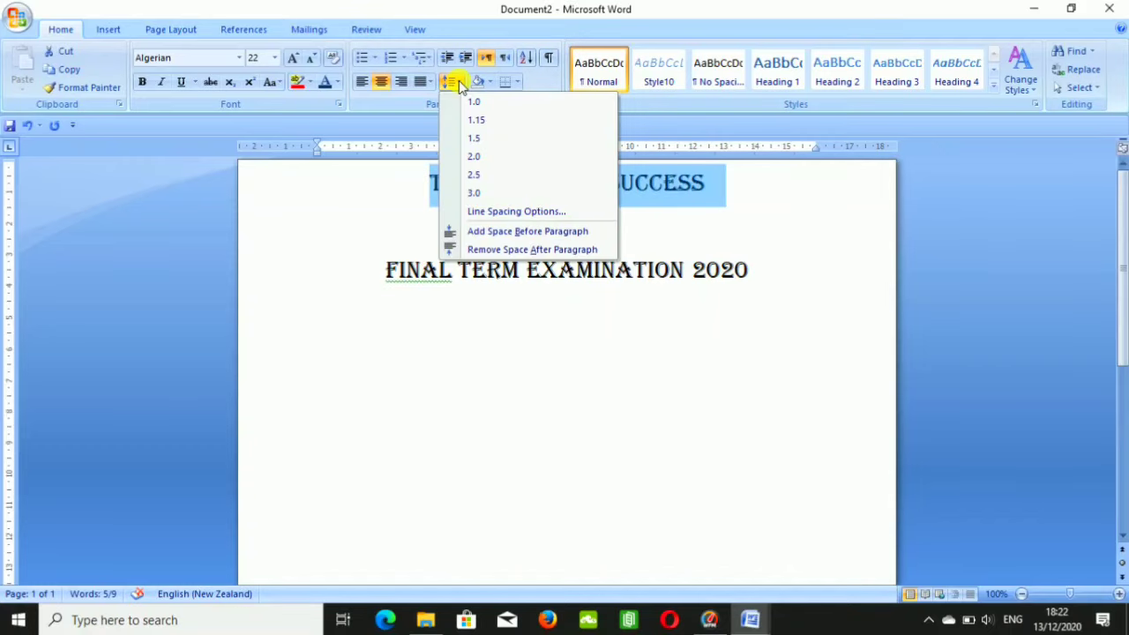
left_click(520, 251)
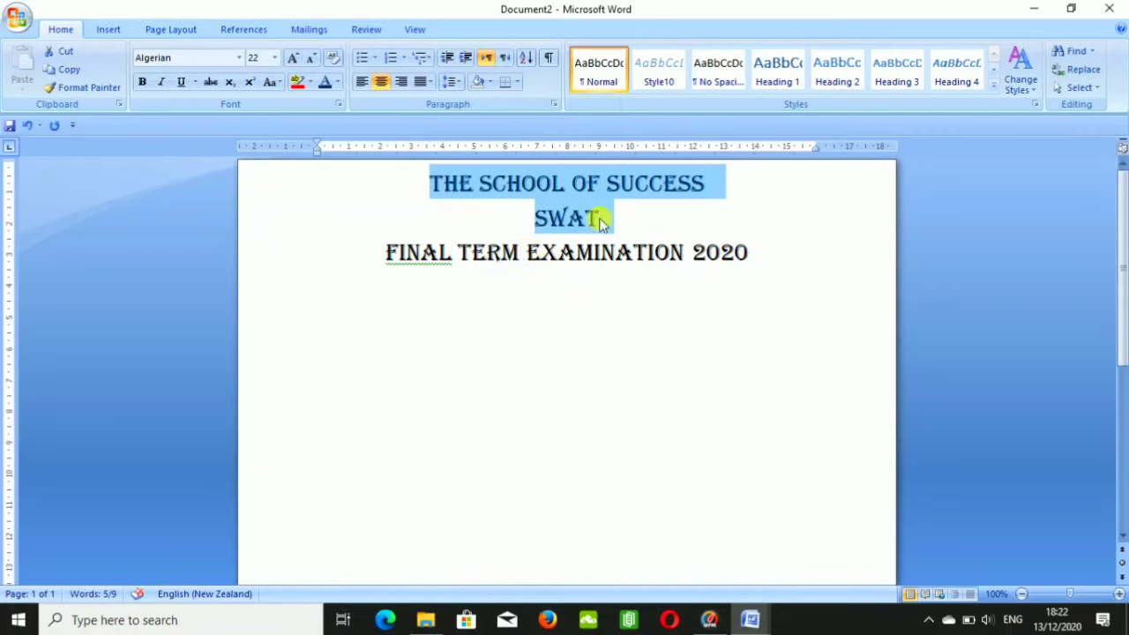
left_click(275, 57)
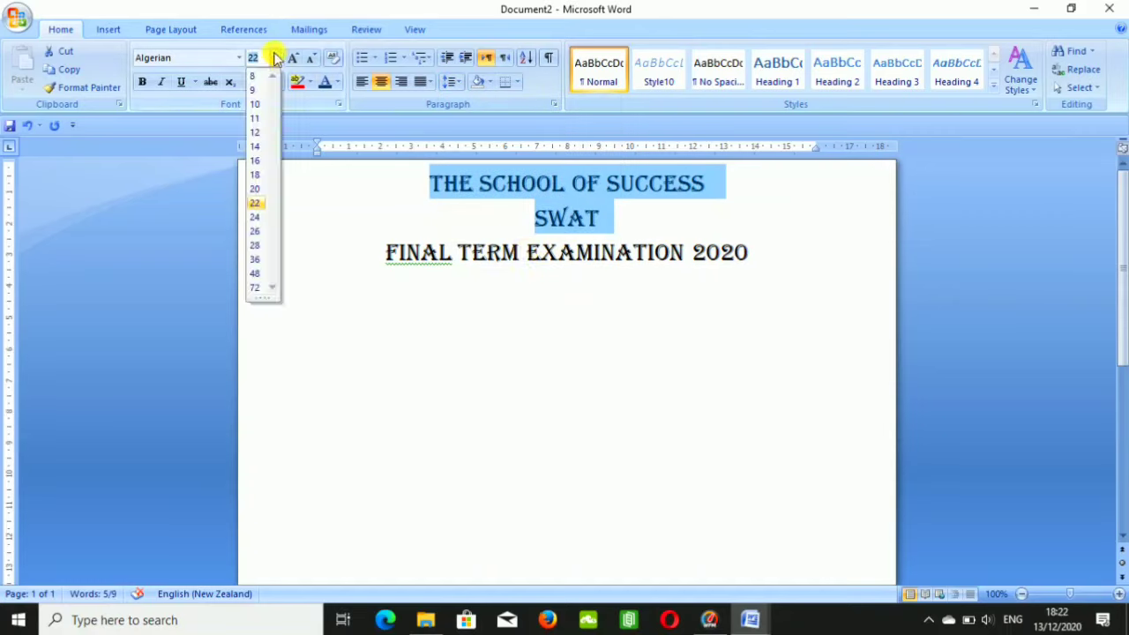
left_click(260, 229)
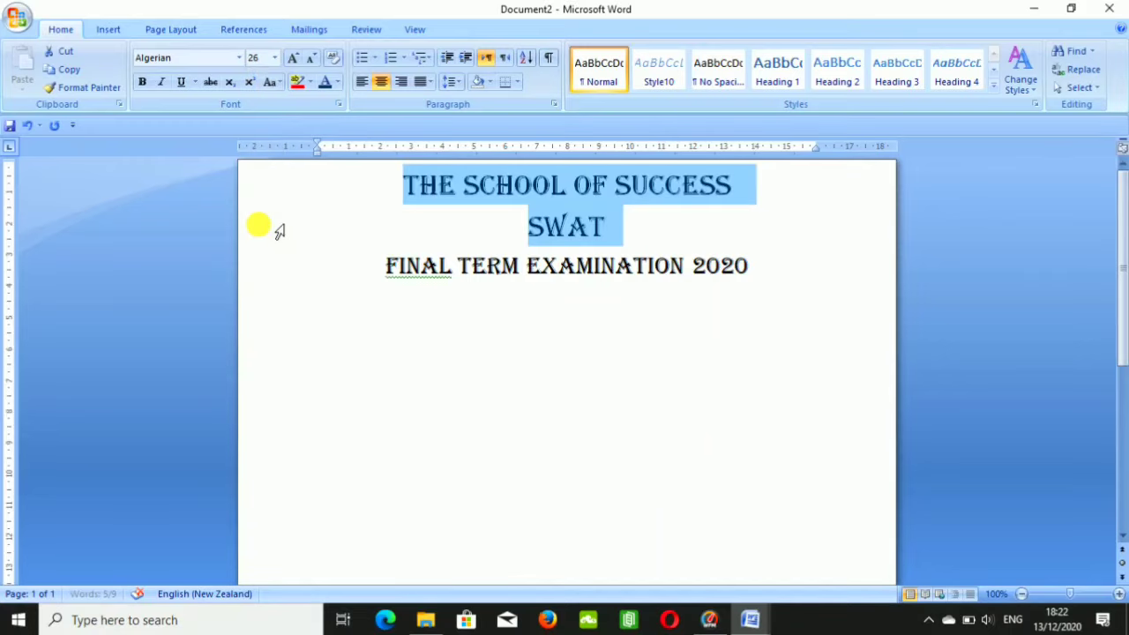
key("ctrl+b")
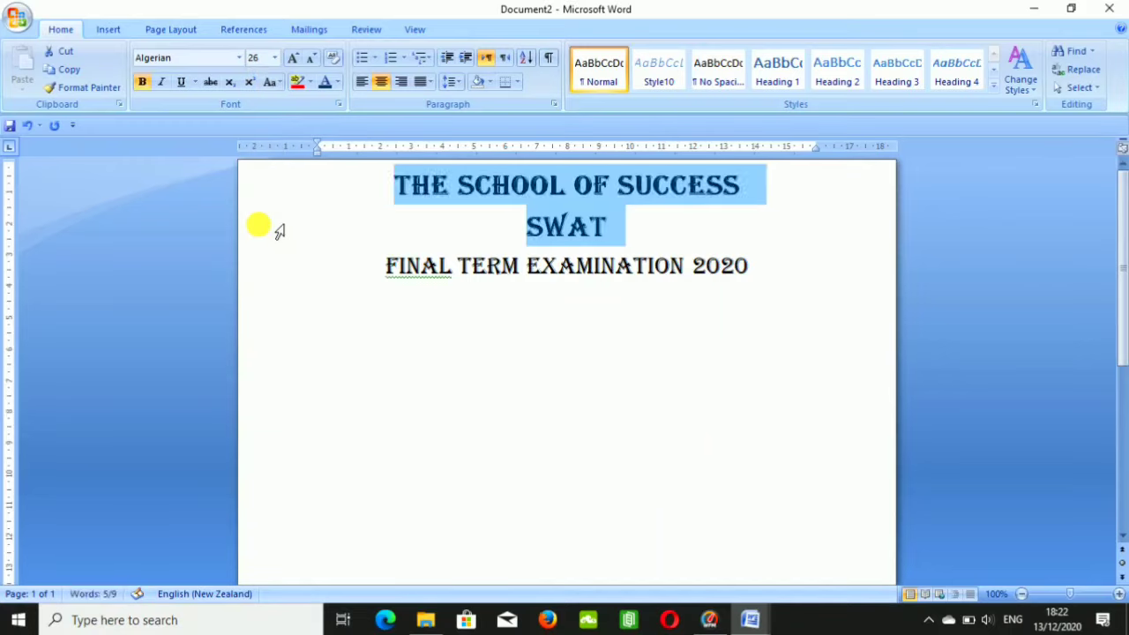
Set the 'FINAL TERM EXAMINATION 2020' line in Calibri.
left_click(671, 261)
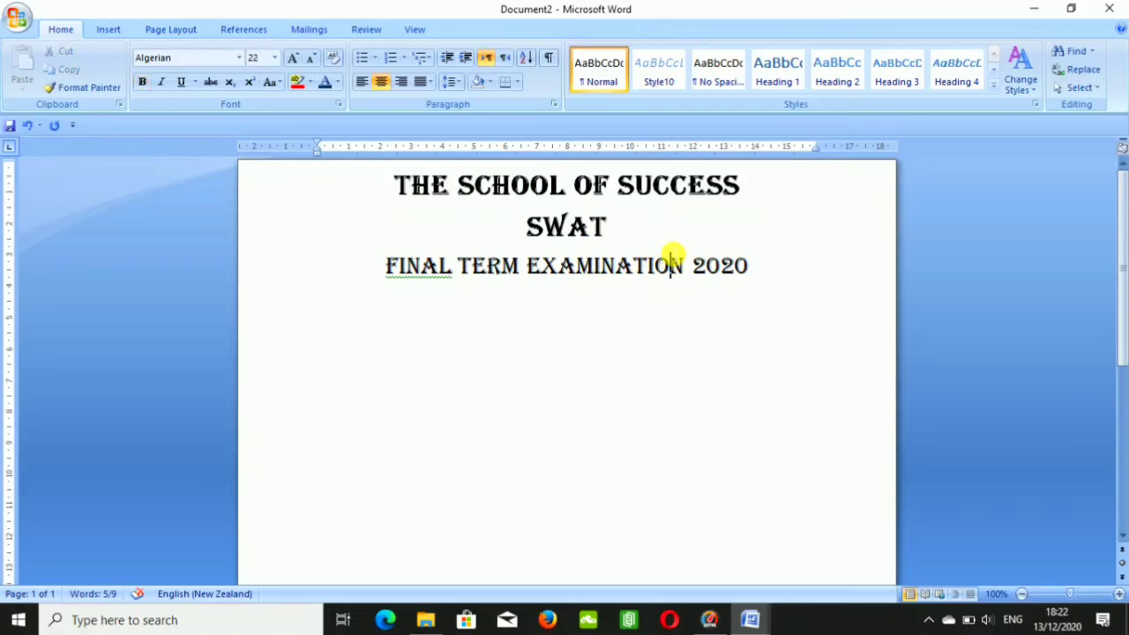
left_click(761, 271)
left_click_drag(762, 271, 403, 280)
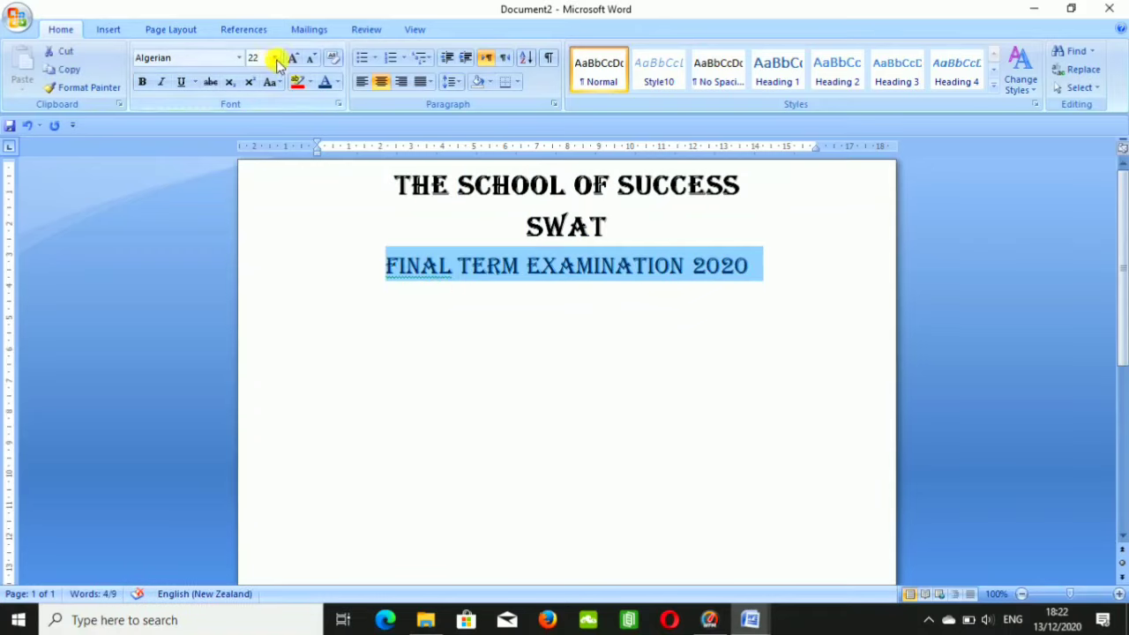
left_click(239, 57)
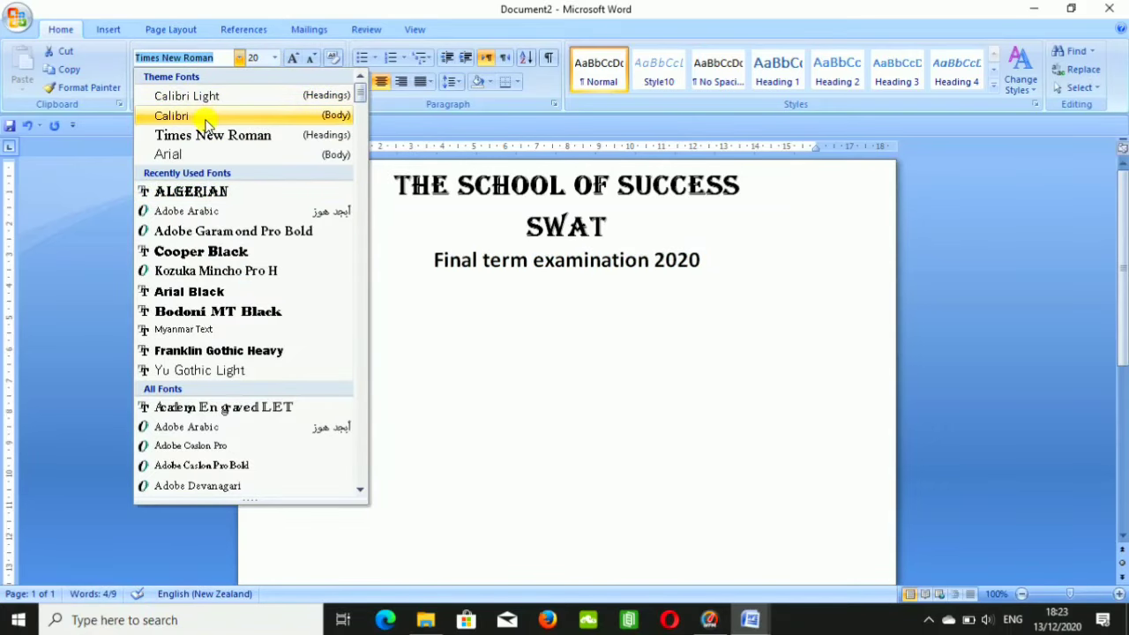
left_click(209, 119)
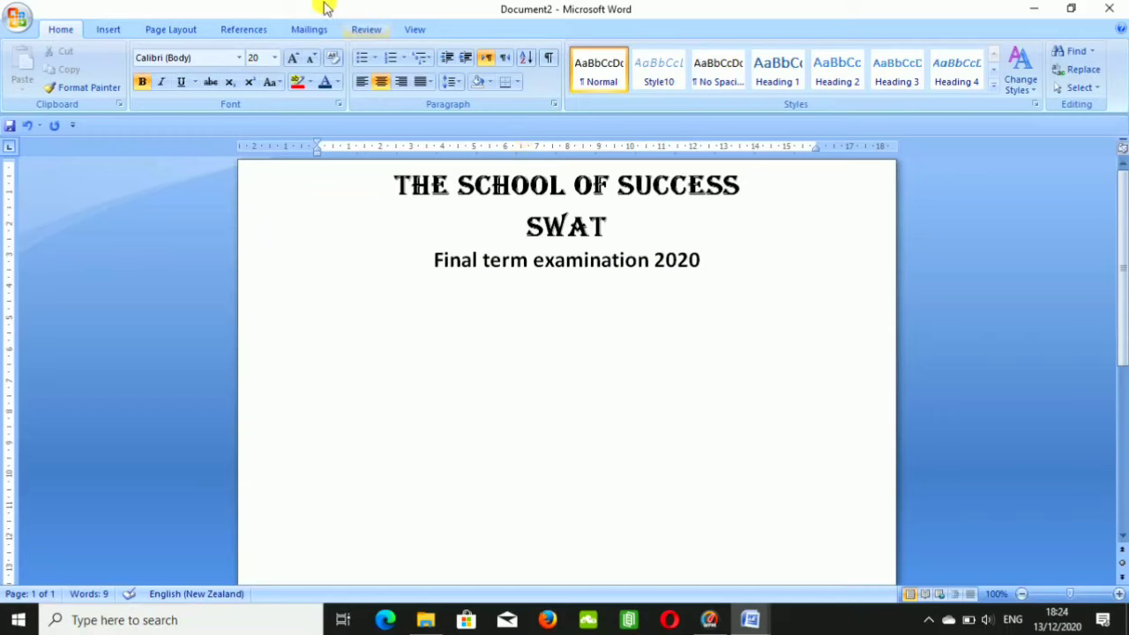
Insert the school logo picture from file and set it to float in front of text.
left_click(112, 30)
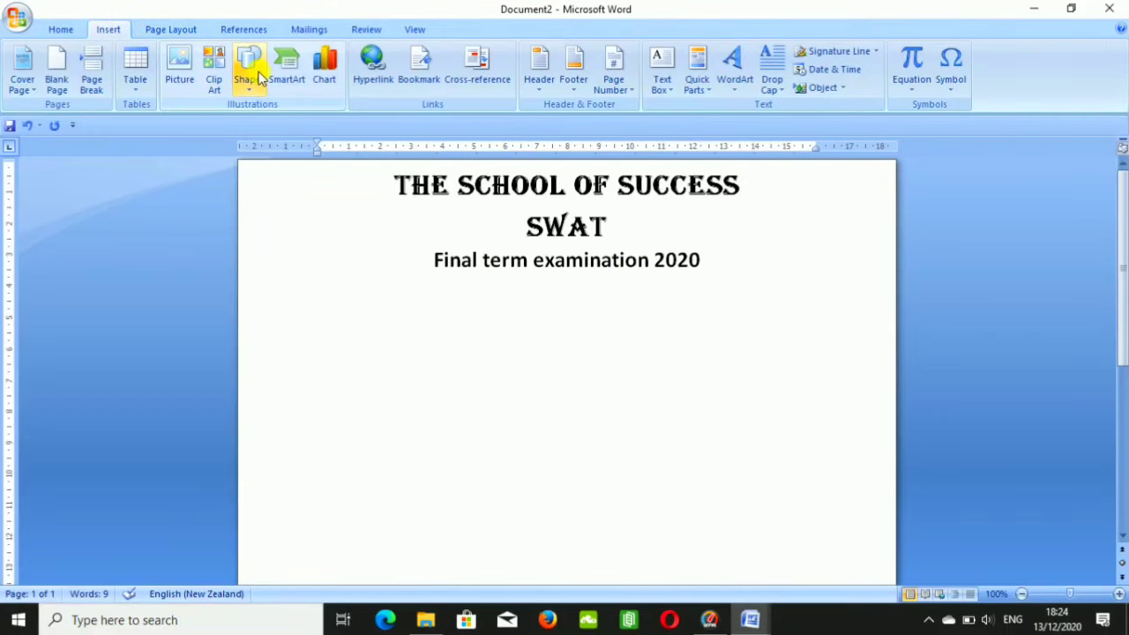
left_click(197, 70)
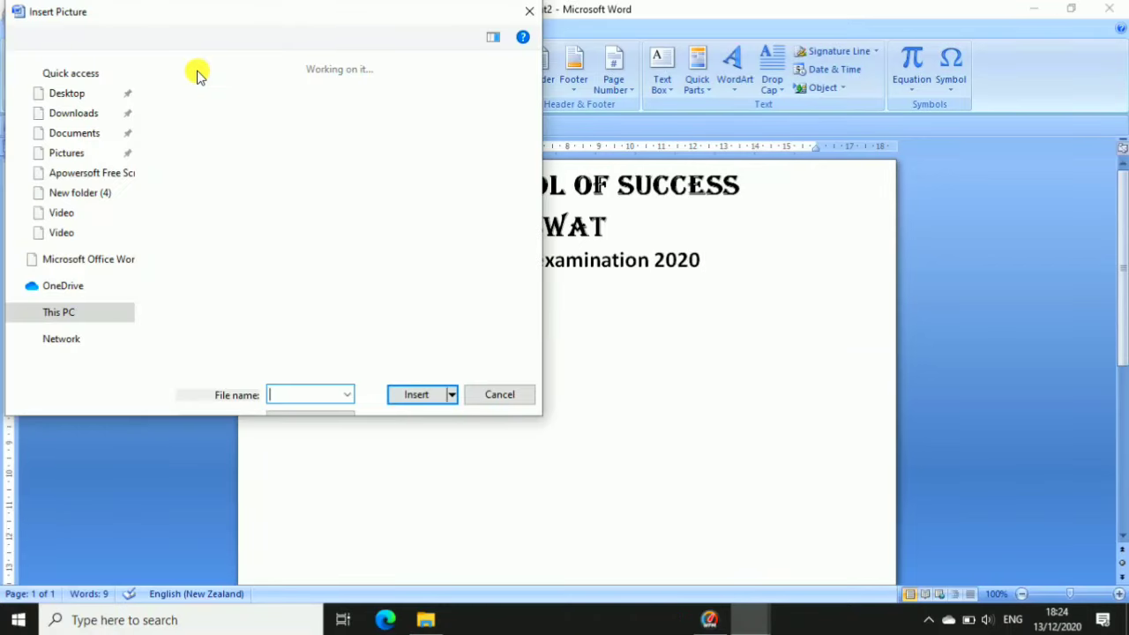
double_click(396, 150)
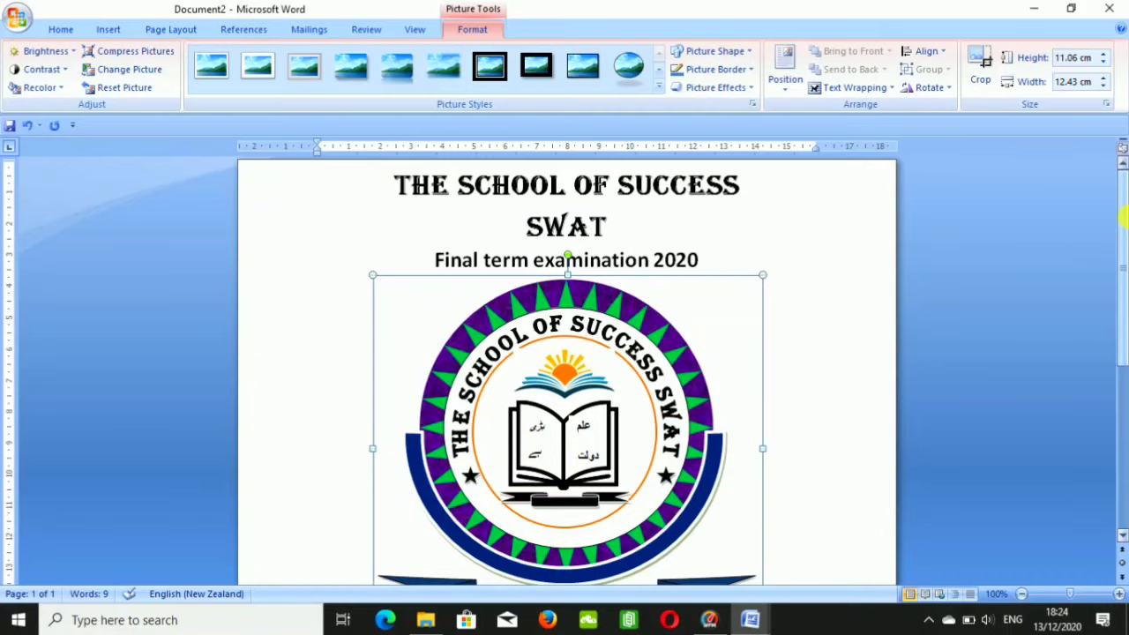
left_click_drag(1122, 219, 1122, 221)
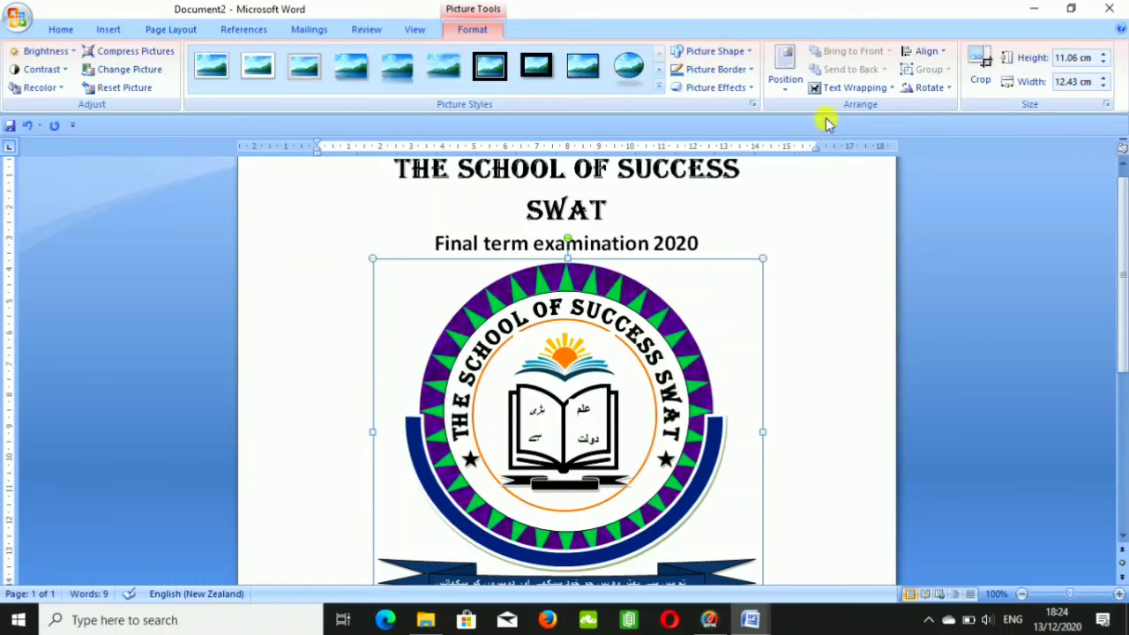
left_click(863, 88)
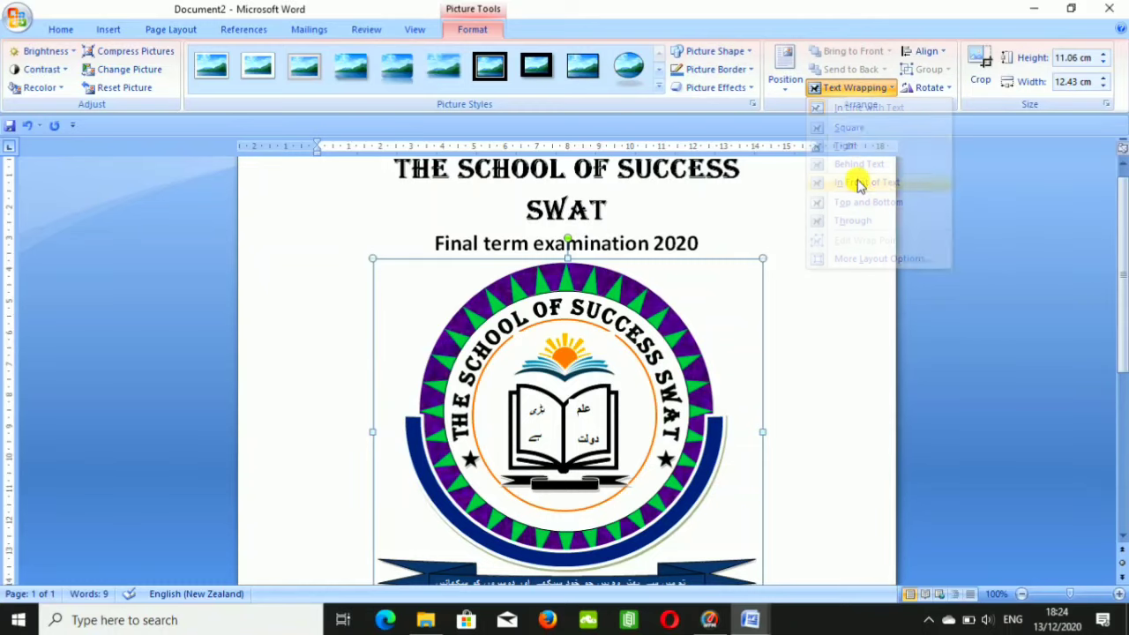
left_click(860, 183)
Shrink the logo to about 2.41 × 2.7 cm and place it at the page's top-left.
left_click_drag(1123, 275, 1123, 268)
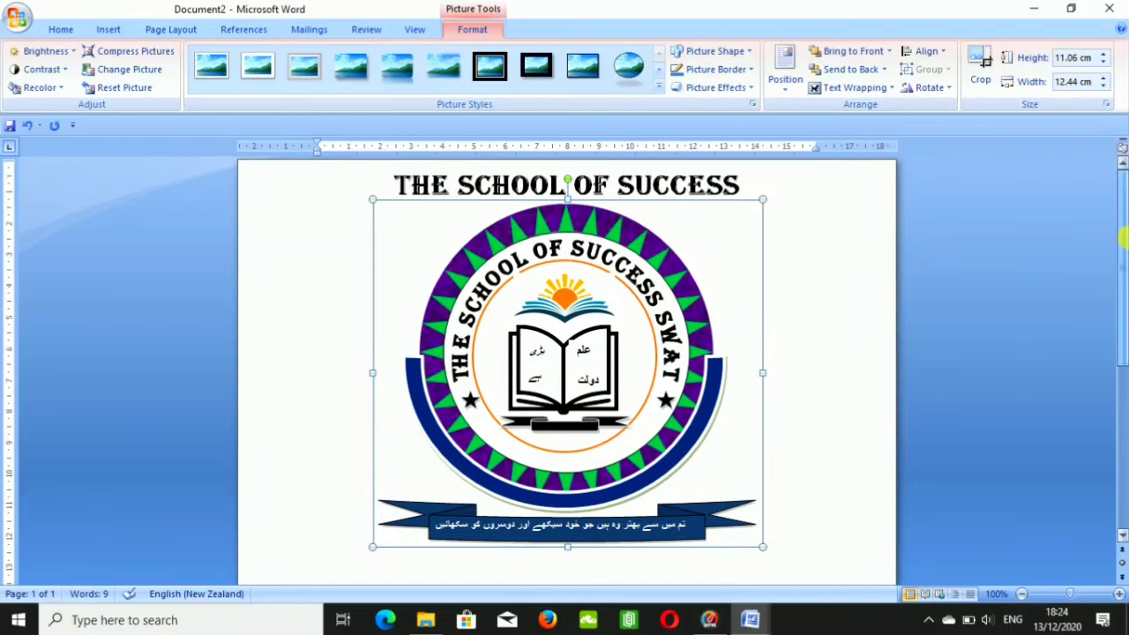
left_click_drag(767, 204, 431, 472)
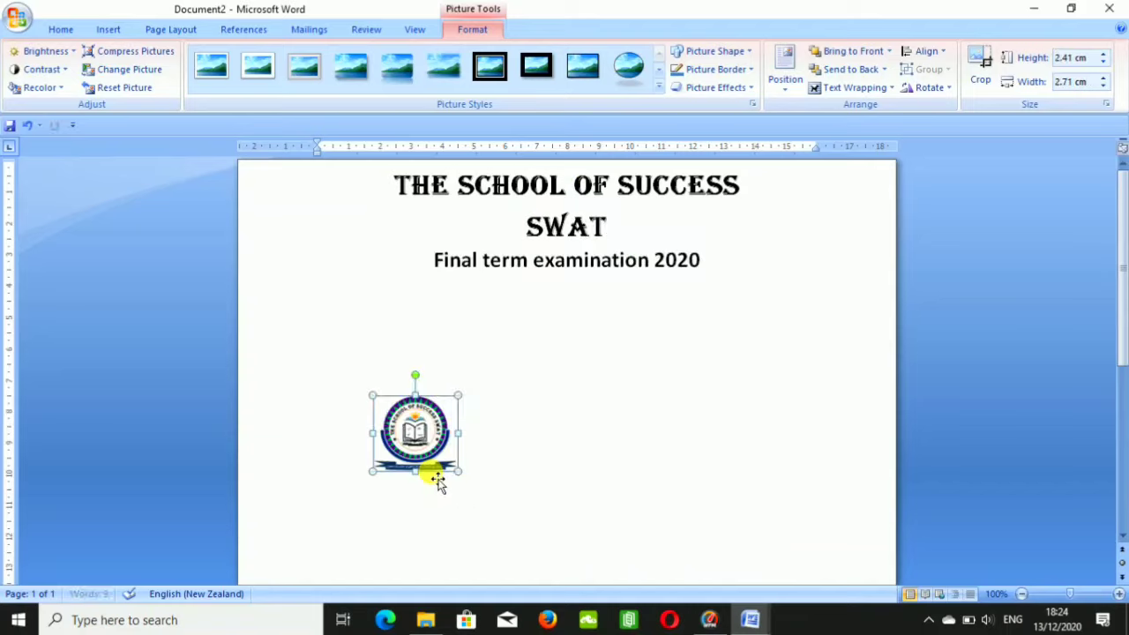
left_click_drag(434, 446, 314, 245)
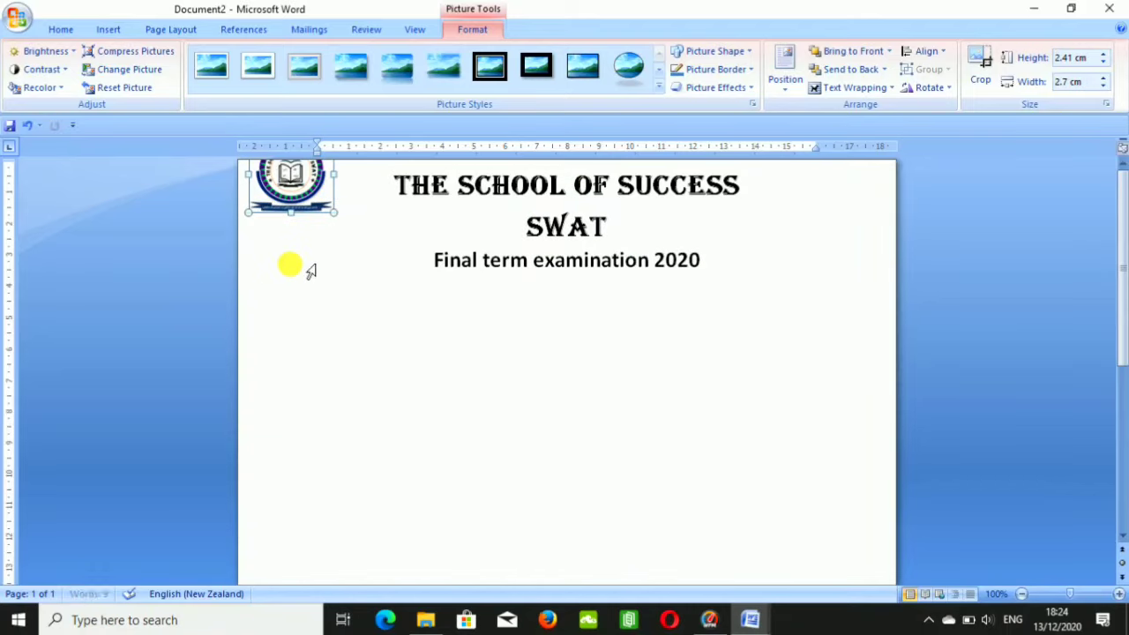
left_click_drag(296, 190, 302, 265)
left_click(108, 29)
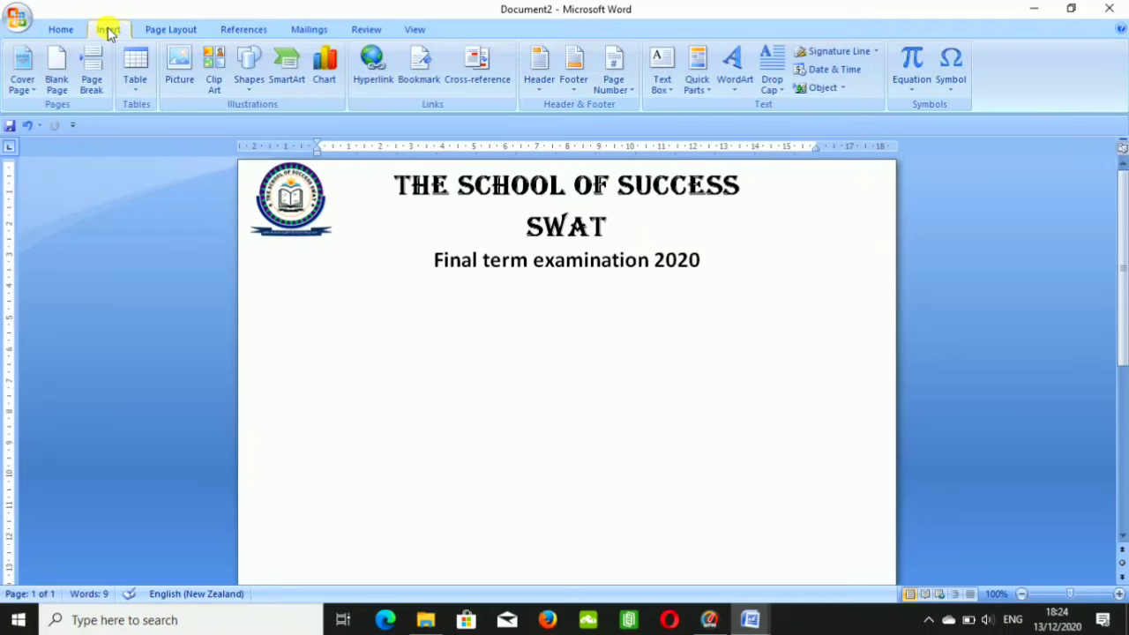
Draw a straight horizontal line across the full page width beneath the examination line.
left_click(256, 84)
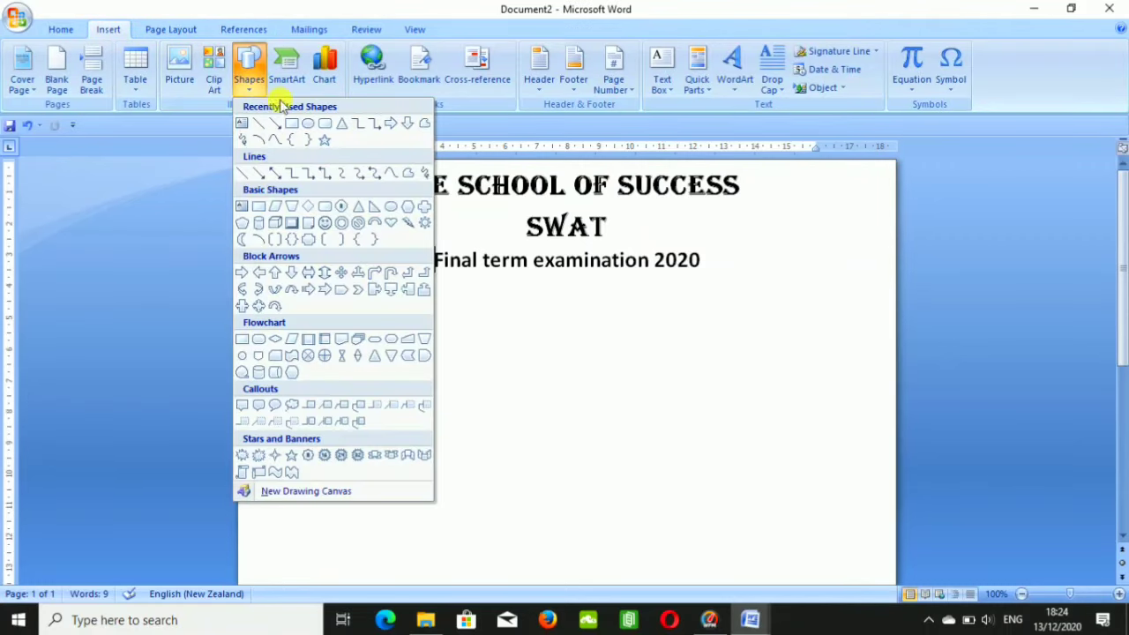
left_click(258, 124)
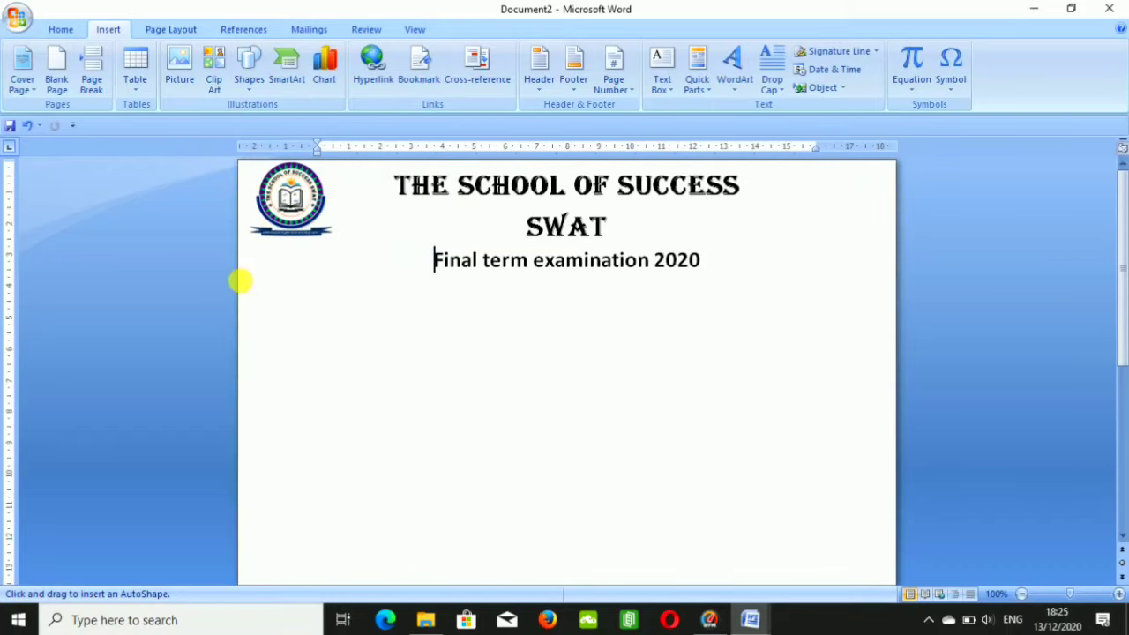
left_click_drag(240, 281, 608, 275)
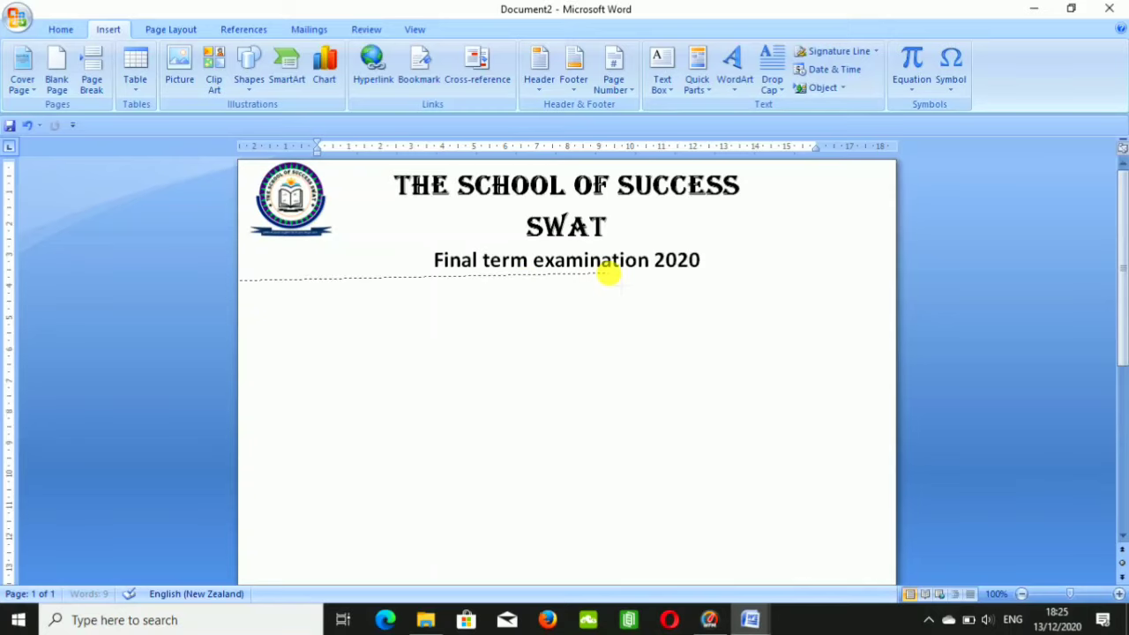
left_click_drag(608, 274, 894, 281)
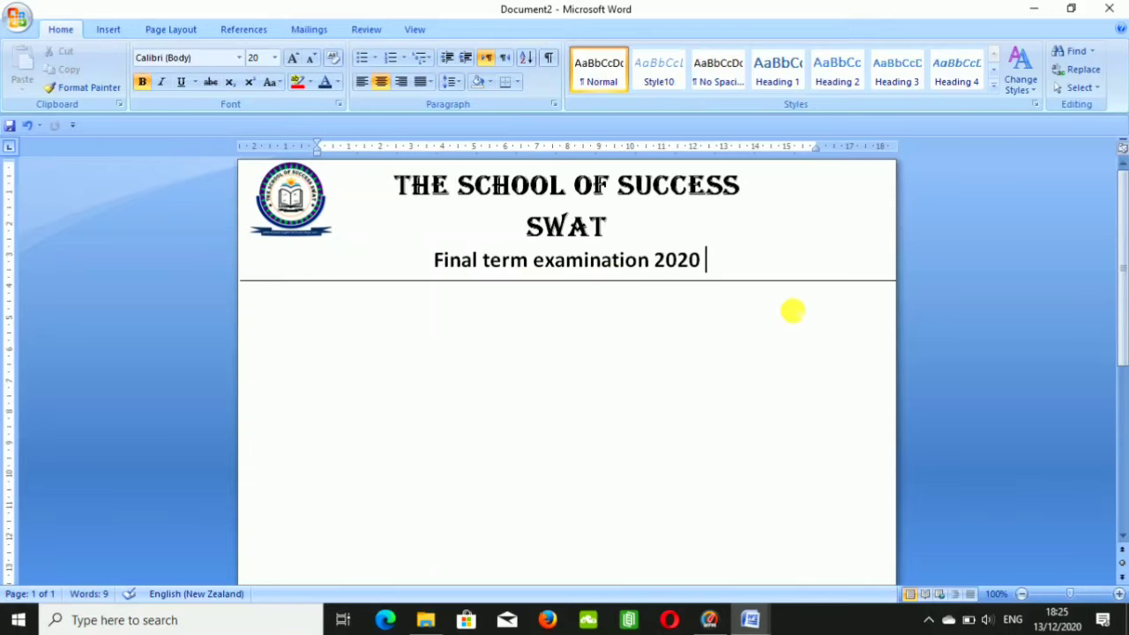
left_click(123, 33)
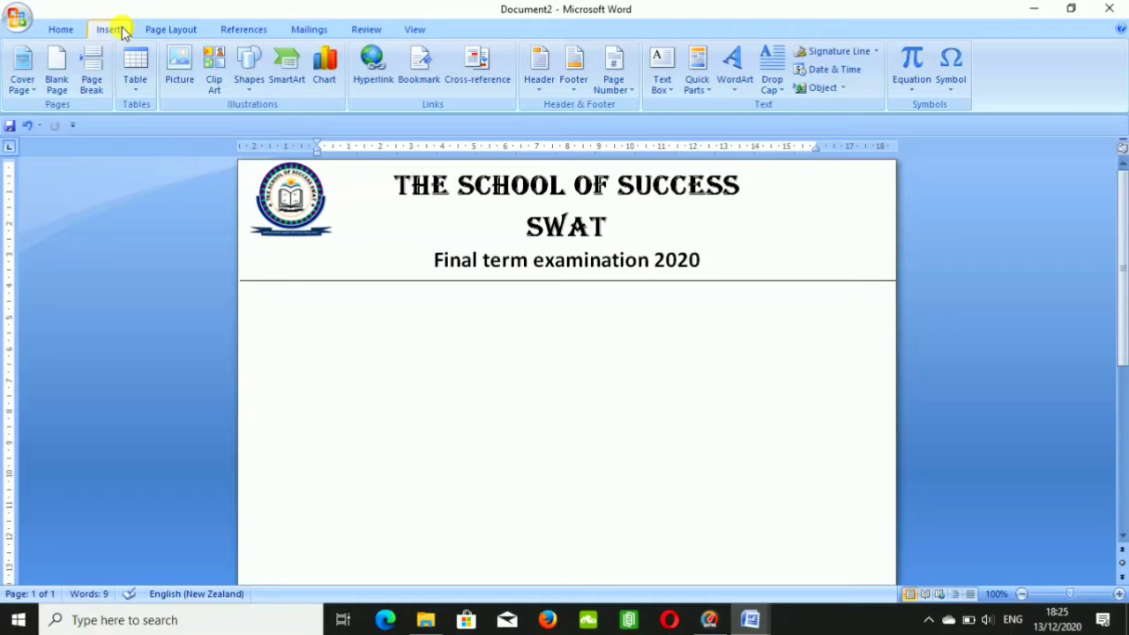
left_click(666, 88)
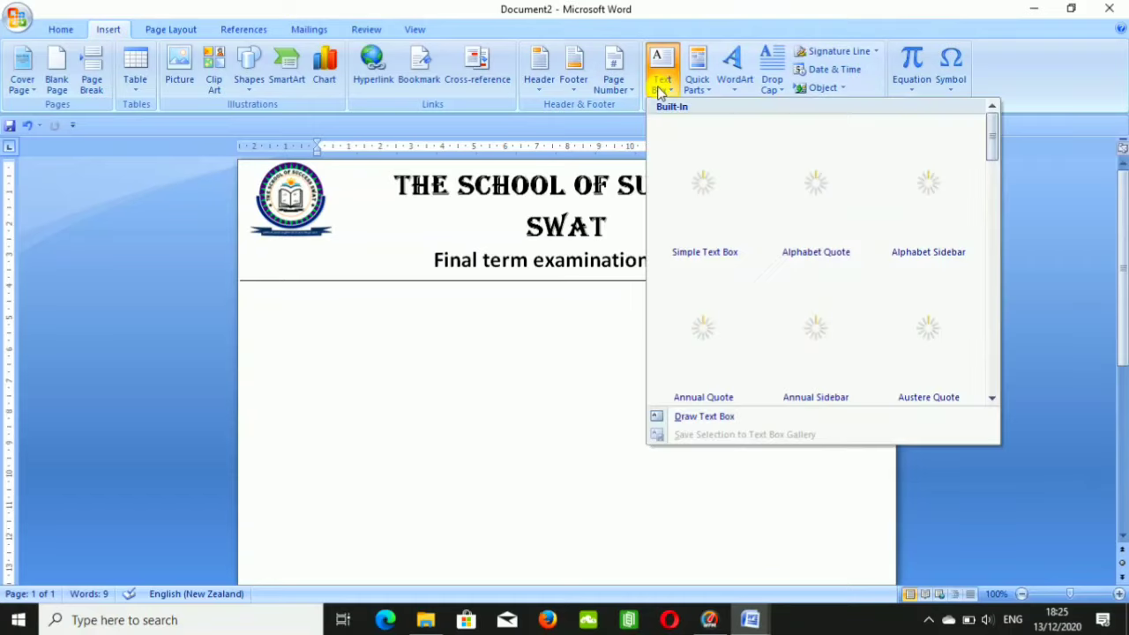
Add a simple text box with Paper Duration: 3 Hours, Total Marks: 100 and Paper: English.
left_click(704, 199)
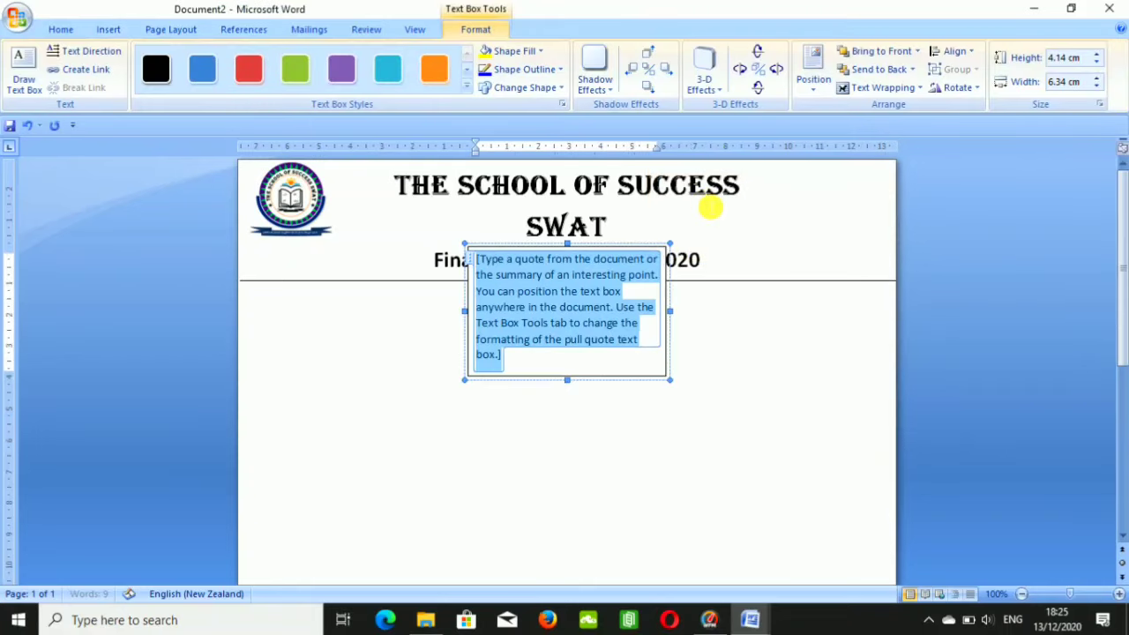
key("Delete")
type("P")
key("BackSpace")
type("per")
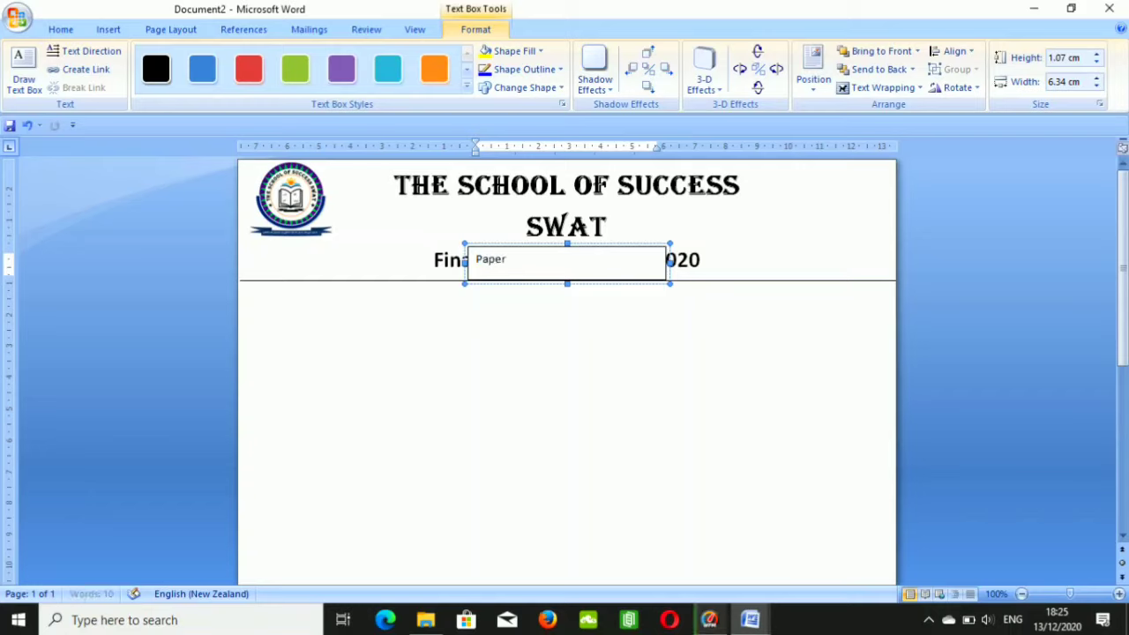
type(" Duration: 3 Hours")
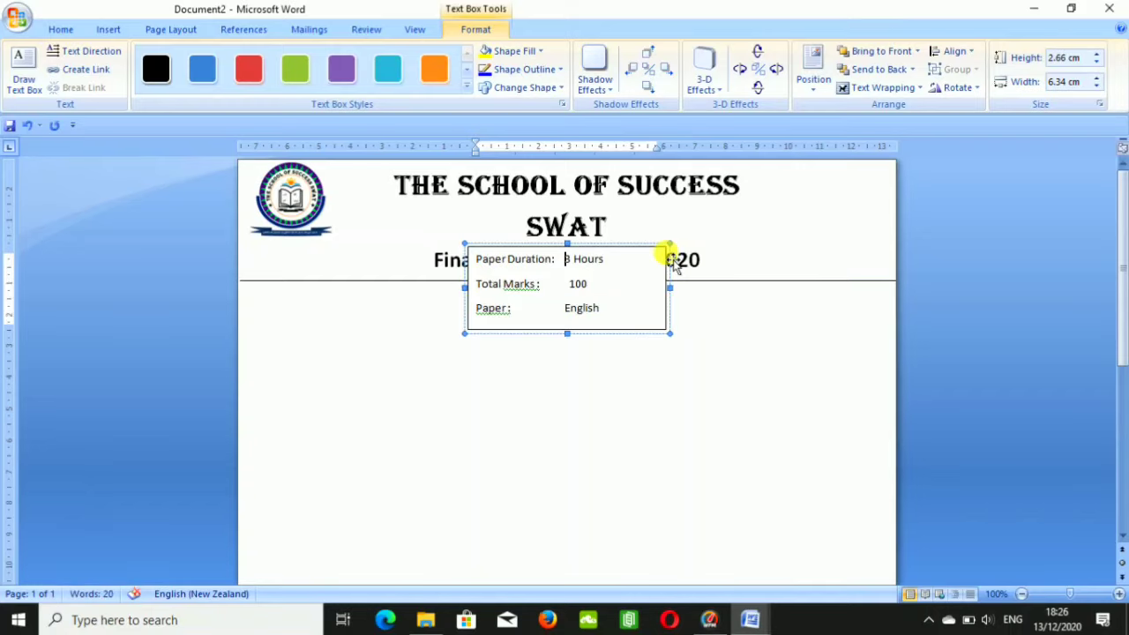
left_click_drag(671, 263, 893, 213)
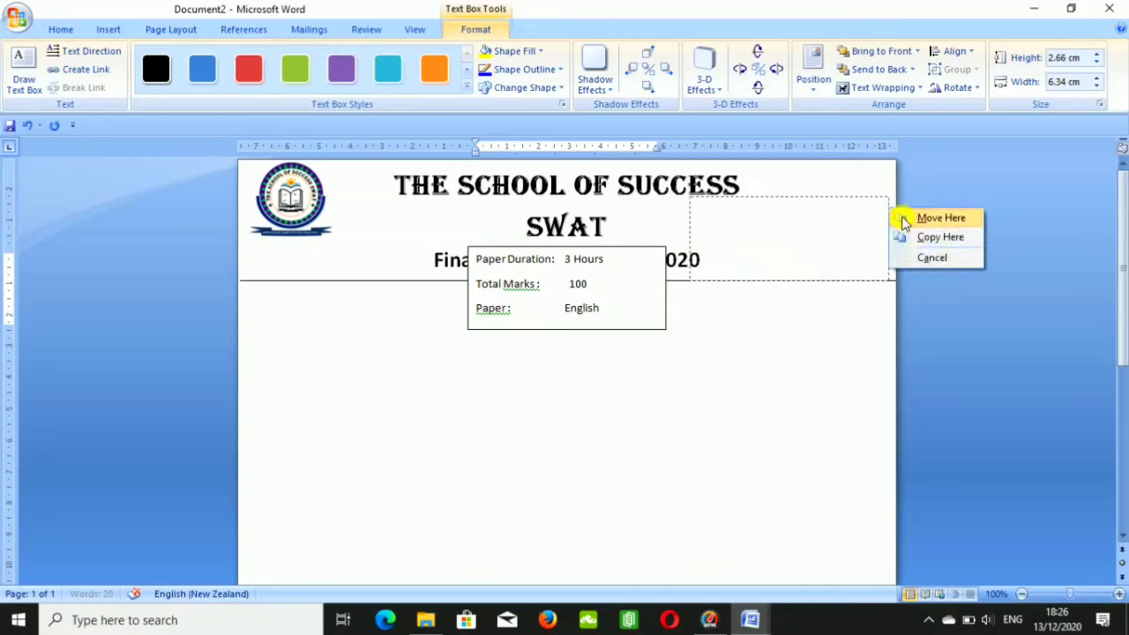
Remove the space after each paragraph in the exam details text box.
left_click(904, 218)
key("ctrl+a")
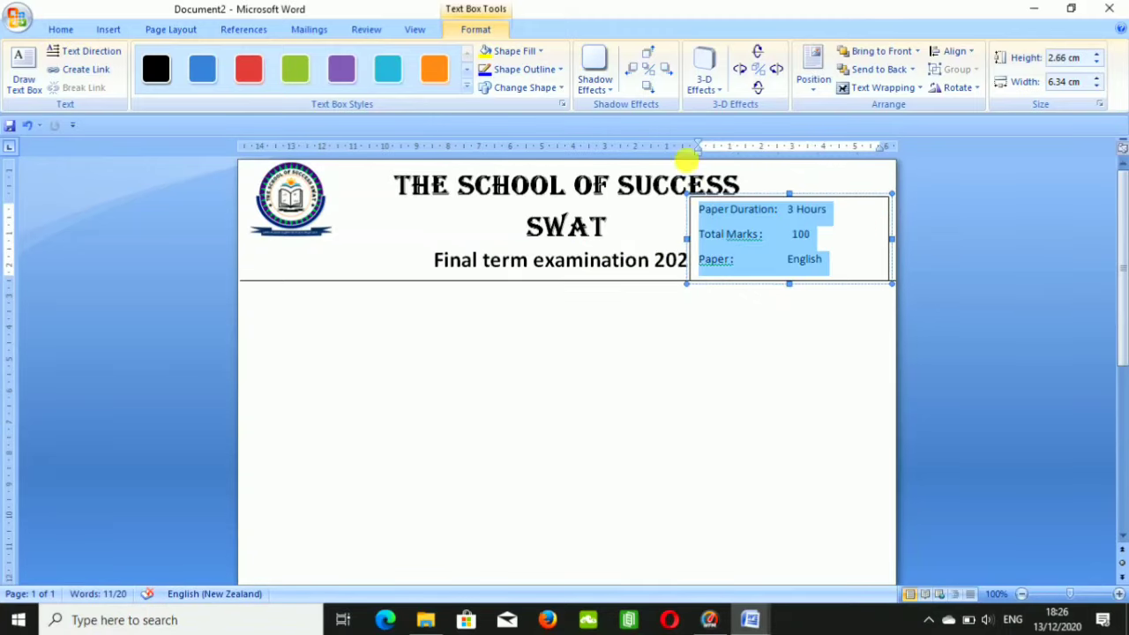
double_click(809, 212)
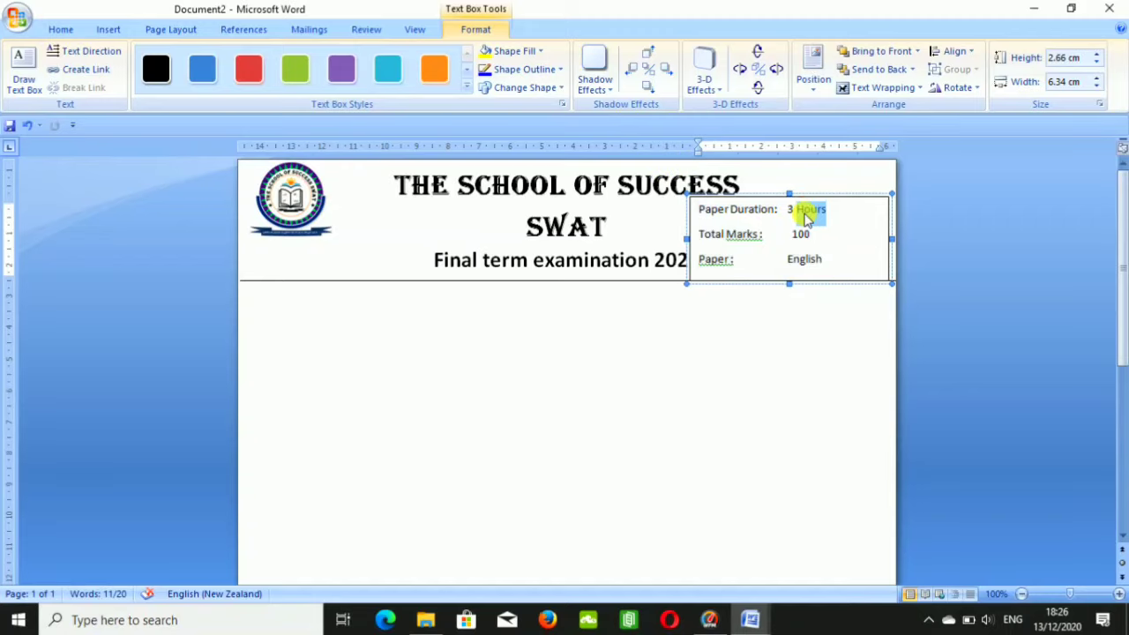
key("ctrl+a")
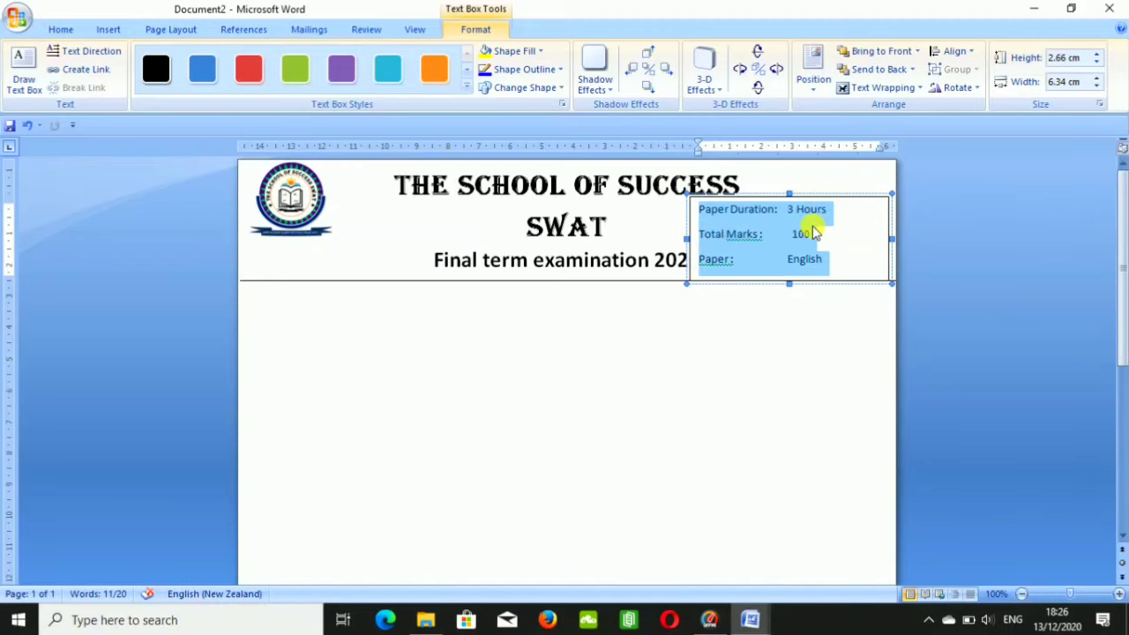
left_click(60, 30)
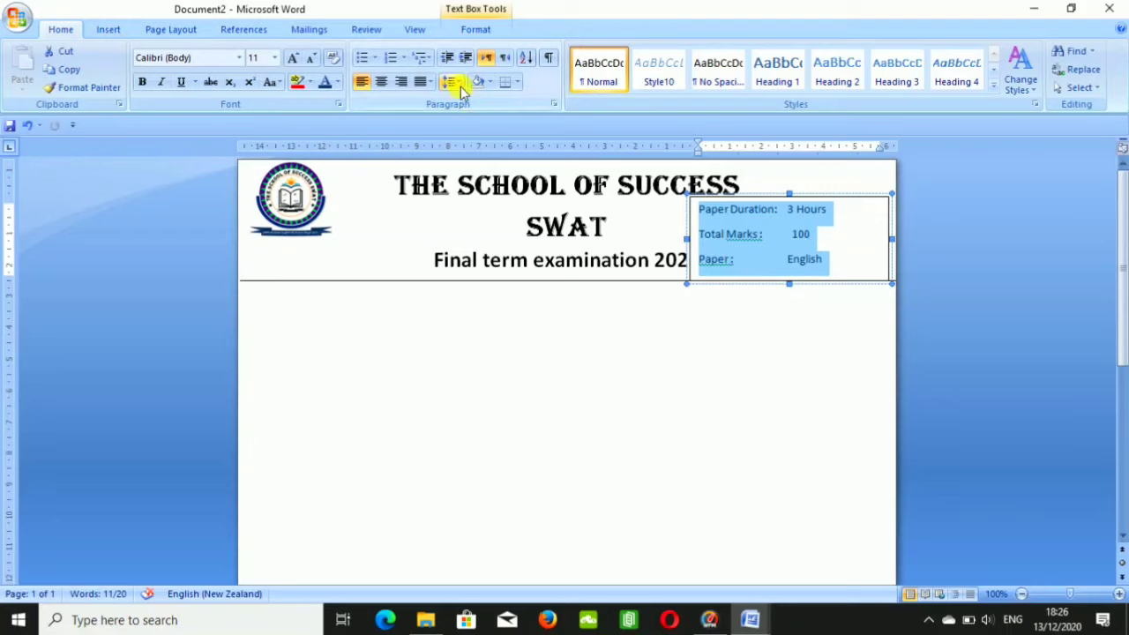
left_click(452, 82)
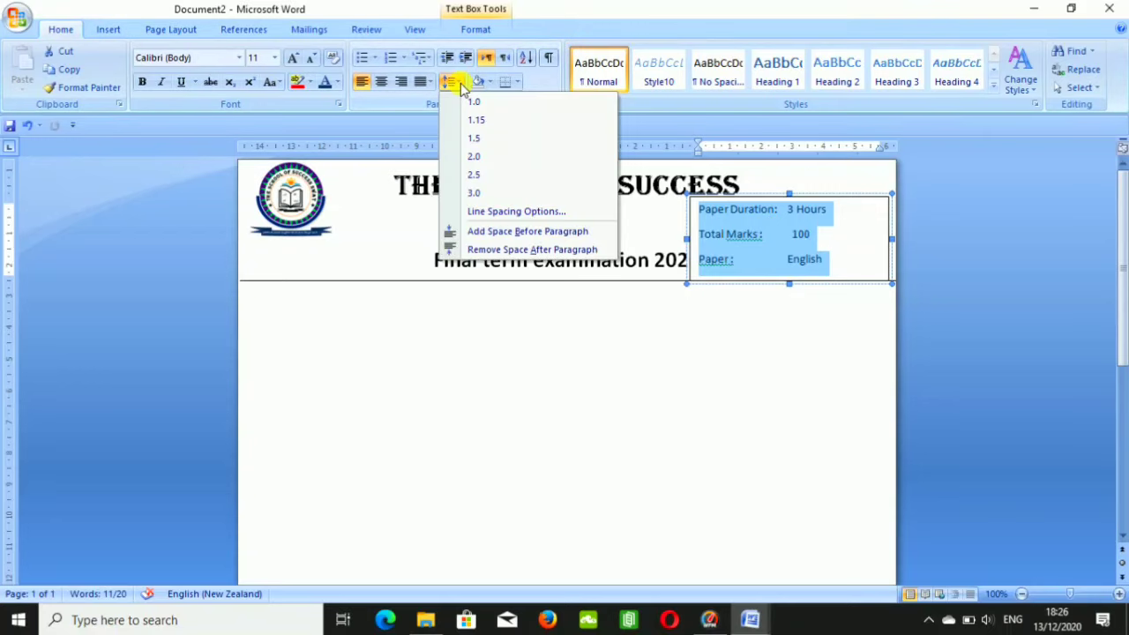
left_click(514, 249)
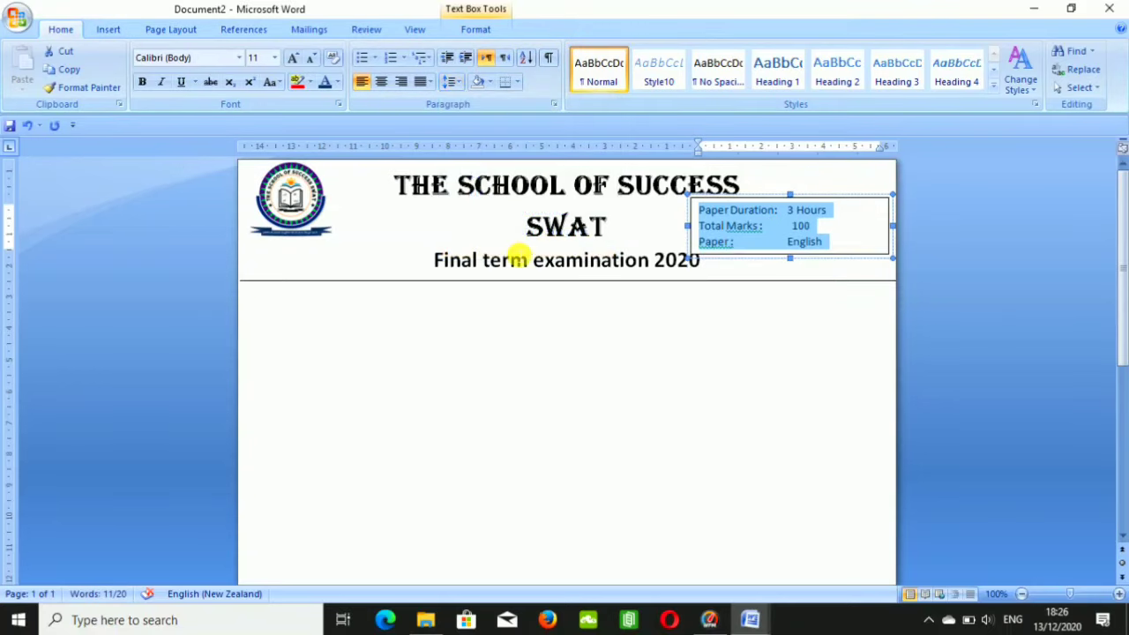
Move the details box into the top-right corner and give it no outline.
left_click(889, 228)
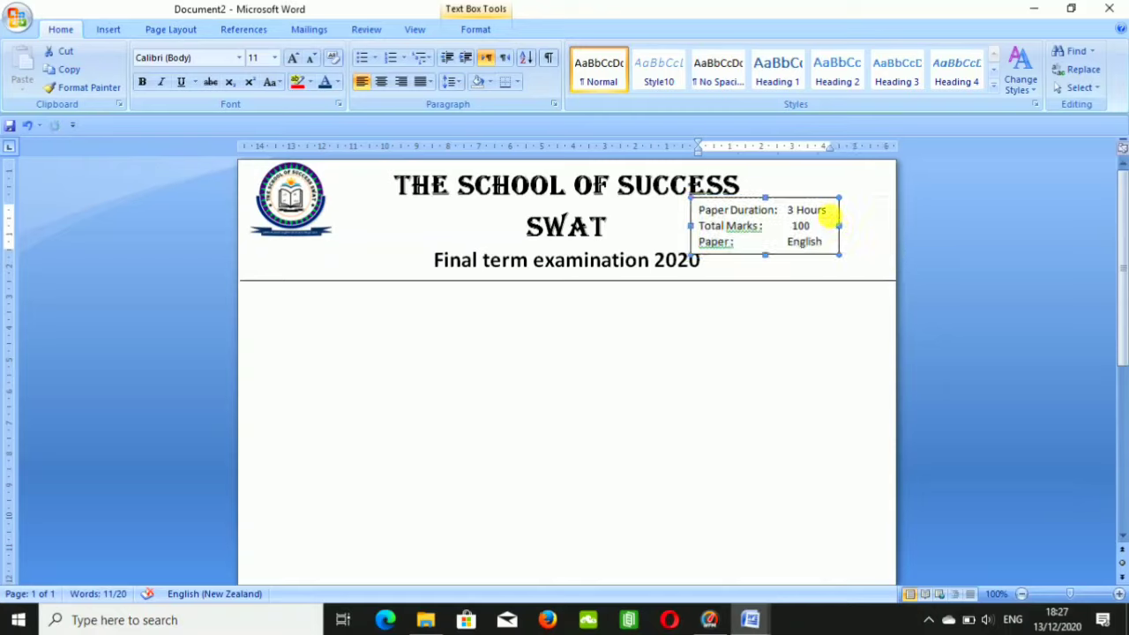
left_click_drag(833, 208, 881, 234)
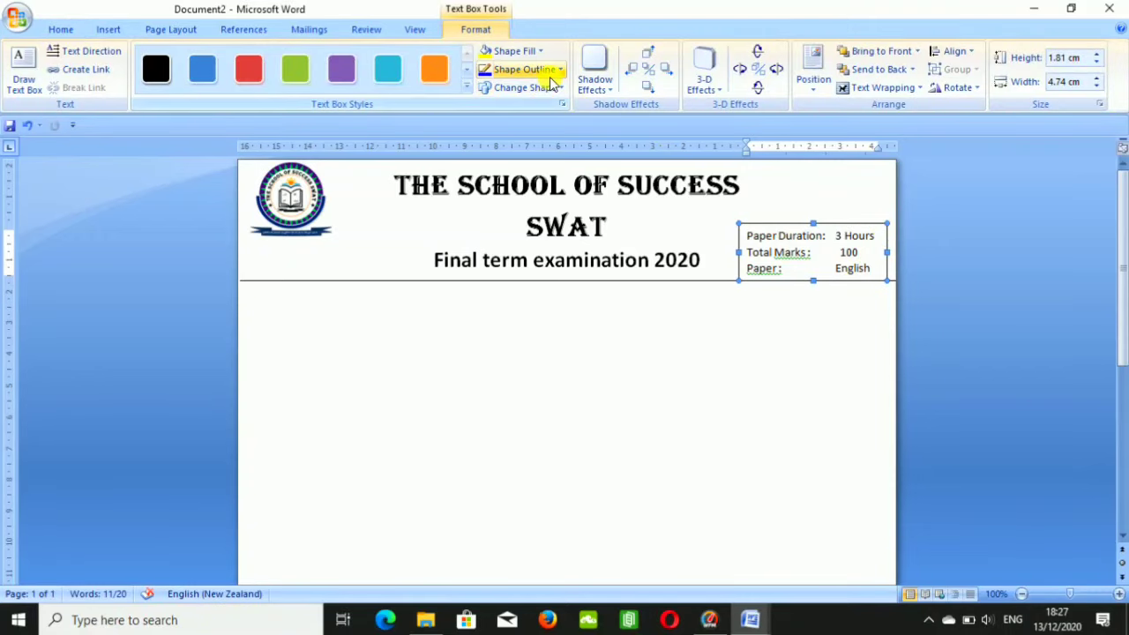
left_click(542, 69)
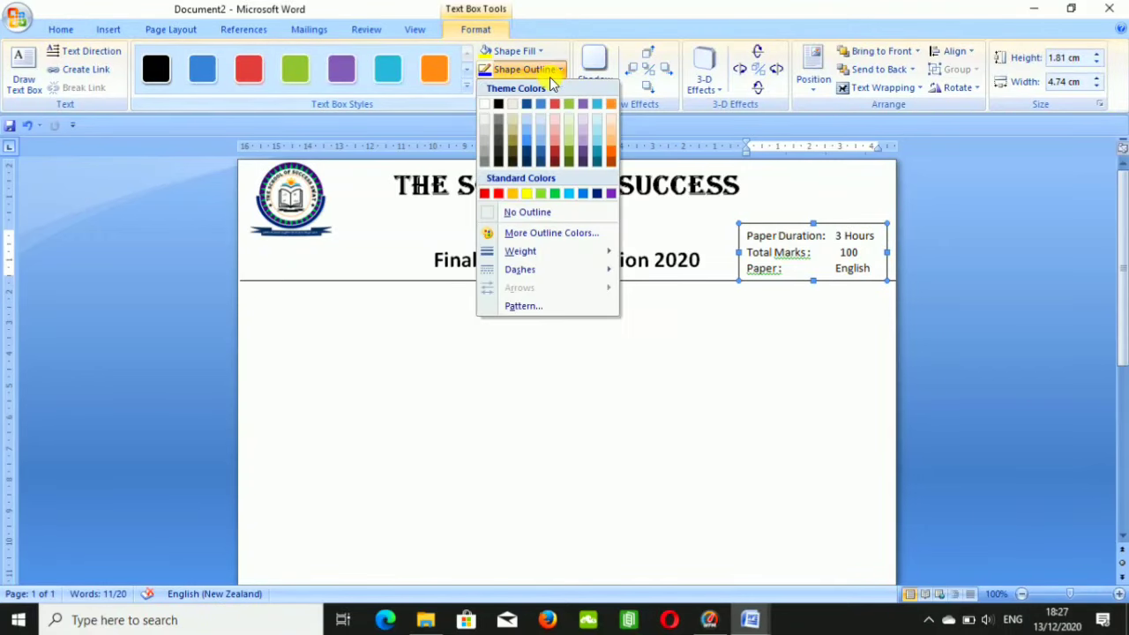
left_click(562, 218)
left_click(661, 355)
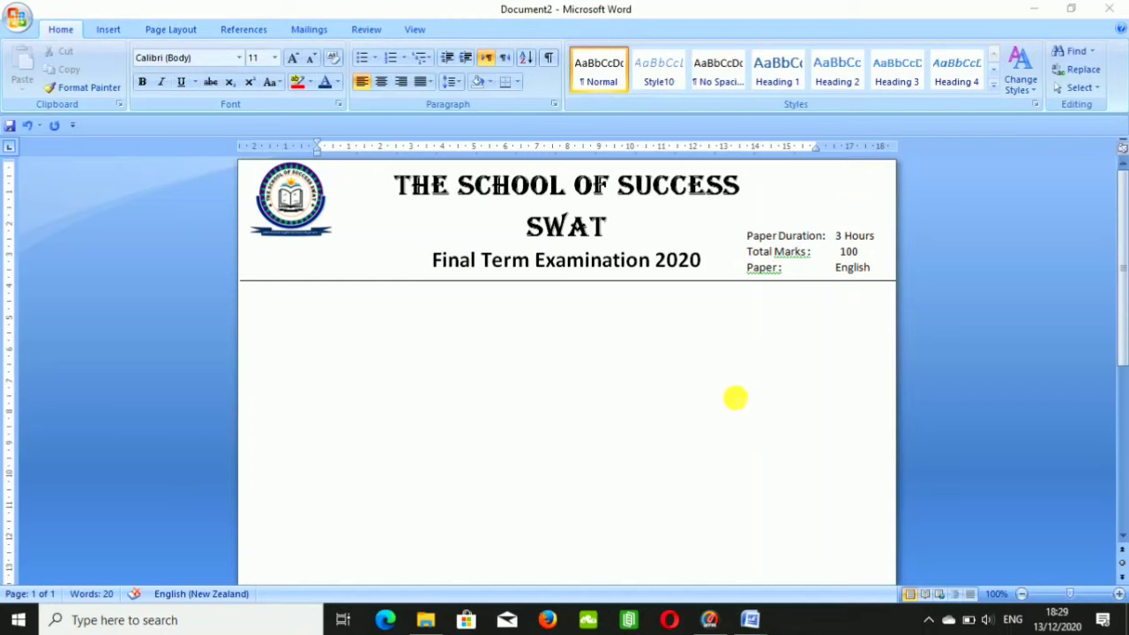
Start the body with 'Q1.' below the header line and move its left indent further left.
type("q")
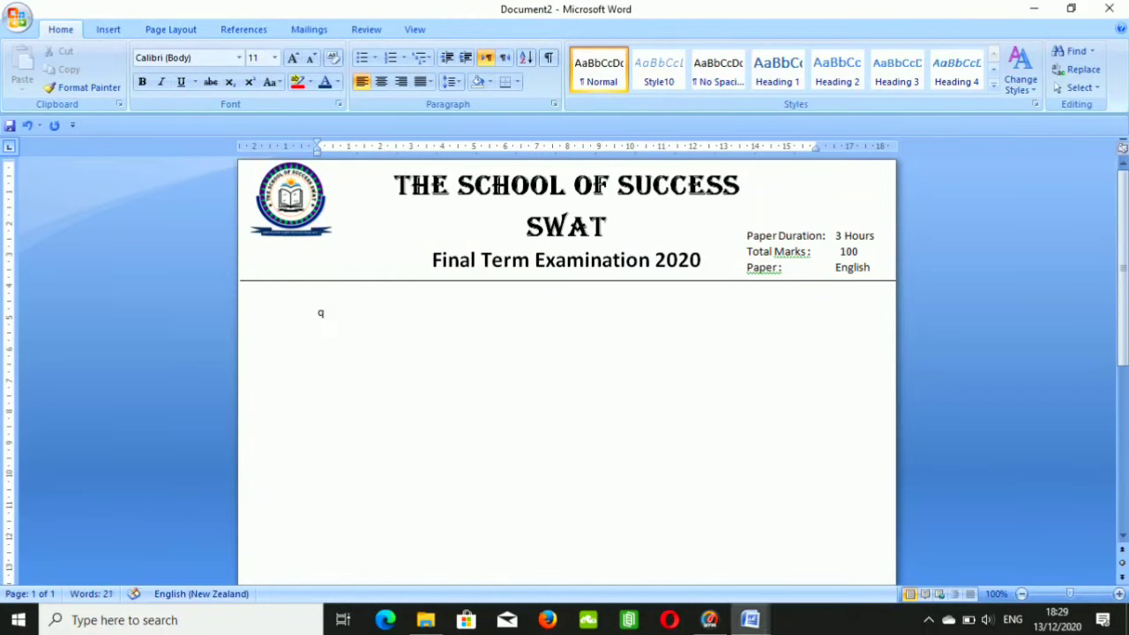
type("1.")
key("Caps_Lock")
left_click(358, 313)
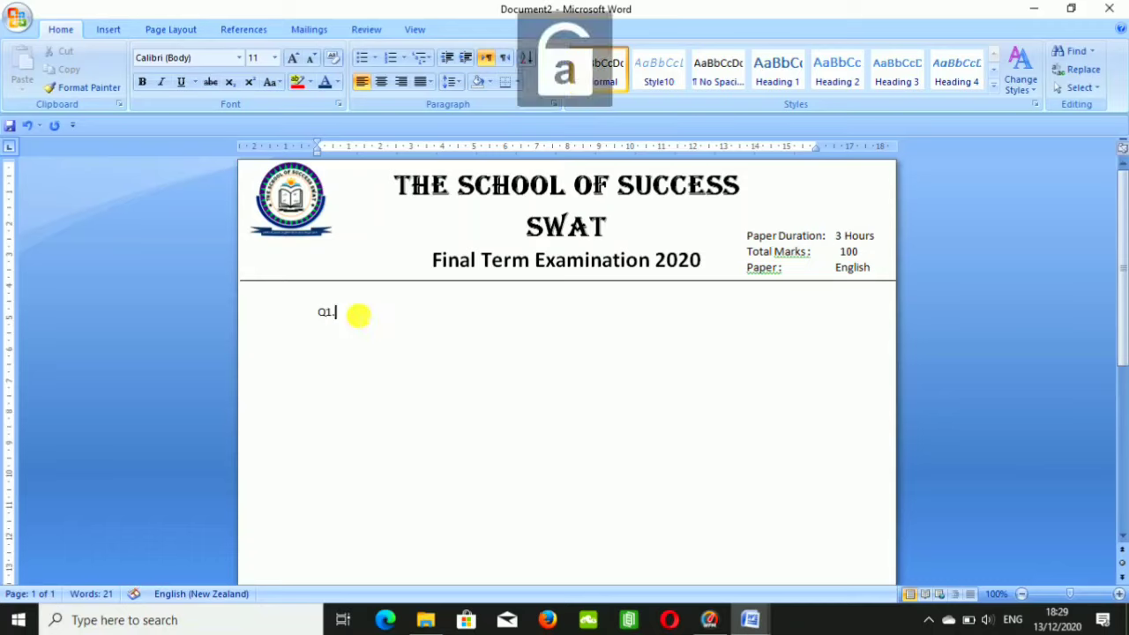
key("Caps_Lock")
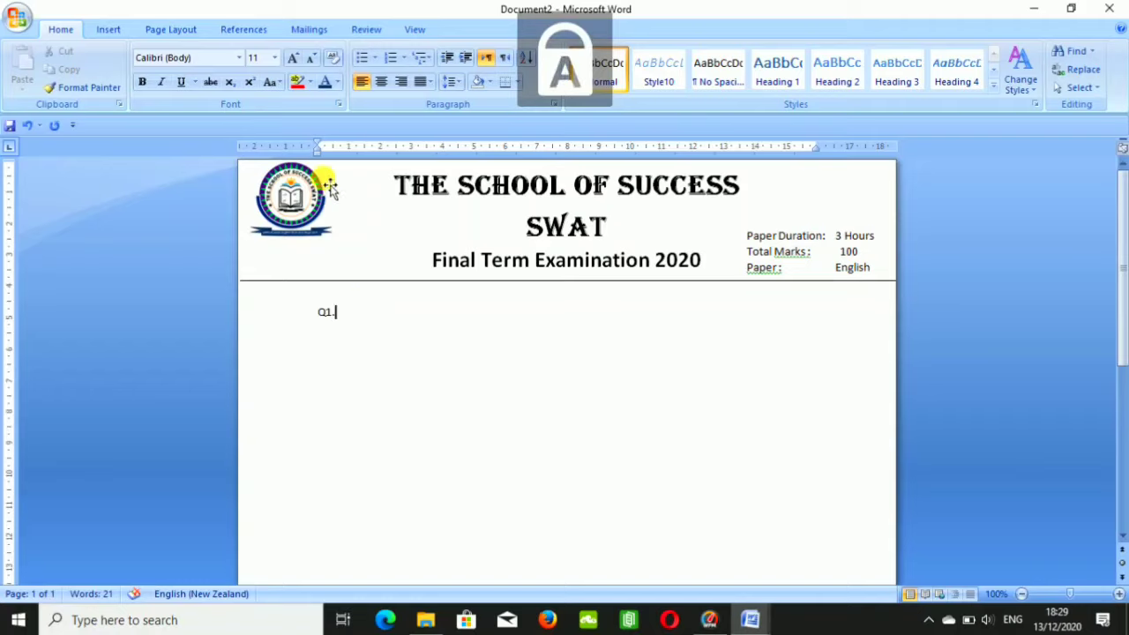
left_click_drag(316, 146, 273, 148)
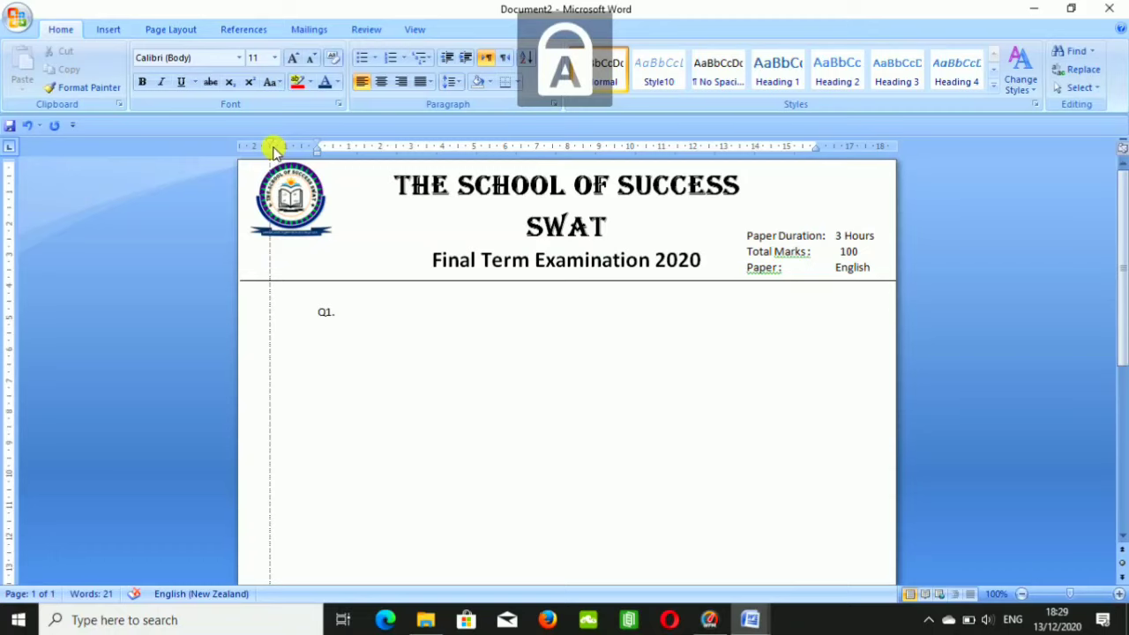
key("Caps_Lock")
key("Up")
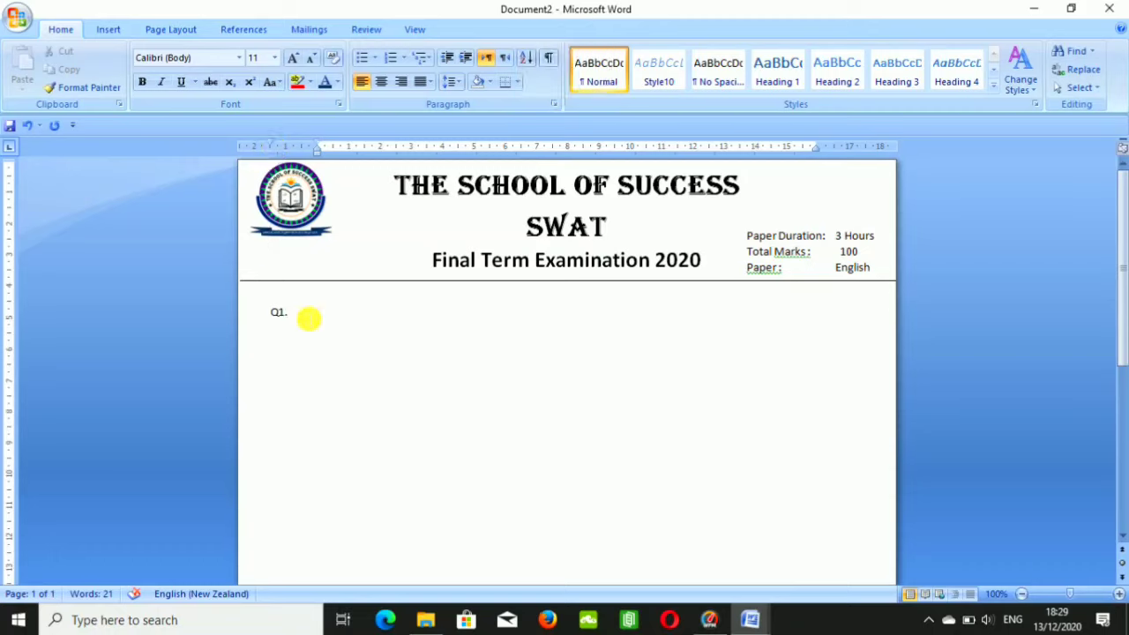
left_click_drag(304, 319, 270, 316)
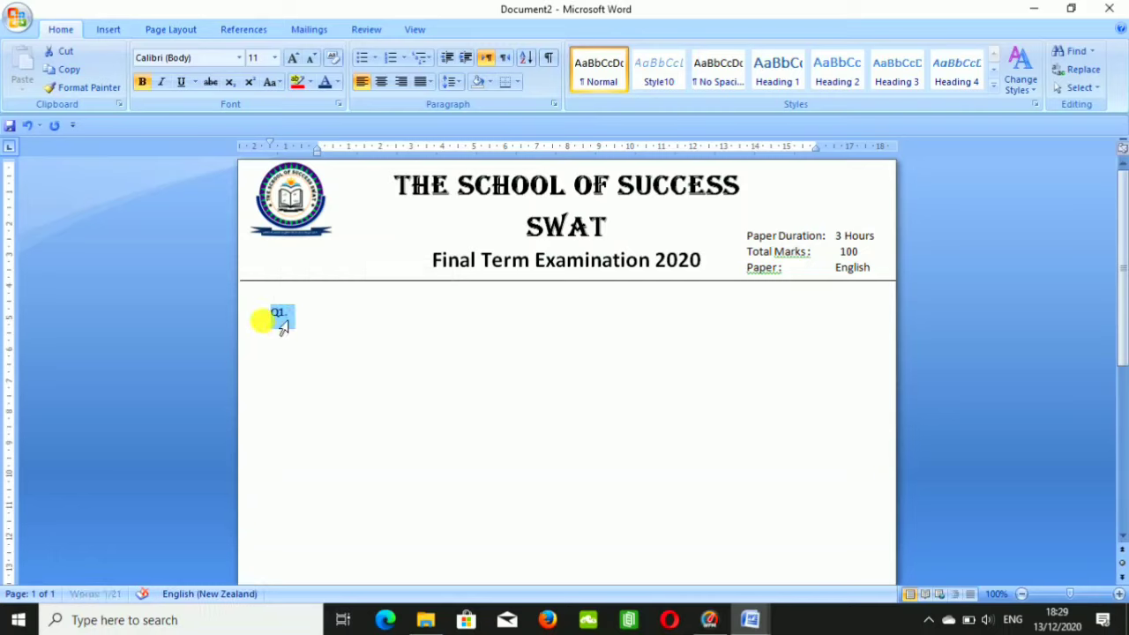
Complete the Q1 instruction 'Write the missing letters.' and start the letter row.
type("ssing ")
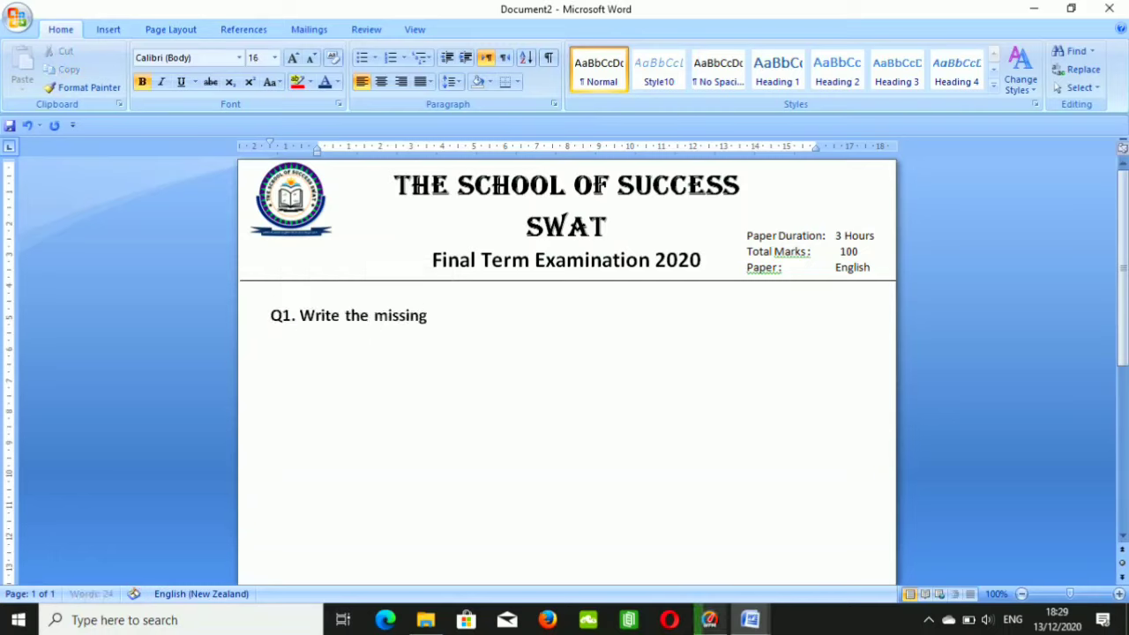
type("letters.")
key("Return")
type("A")
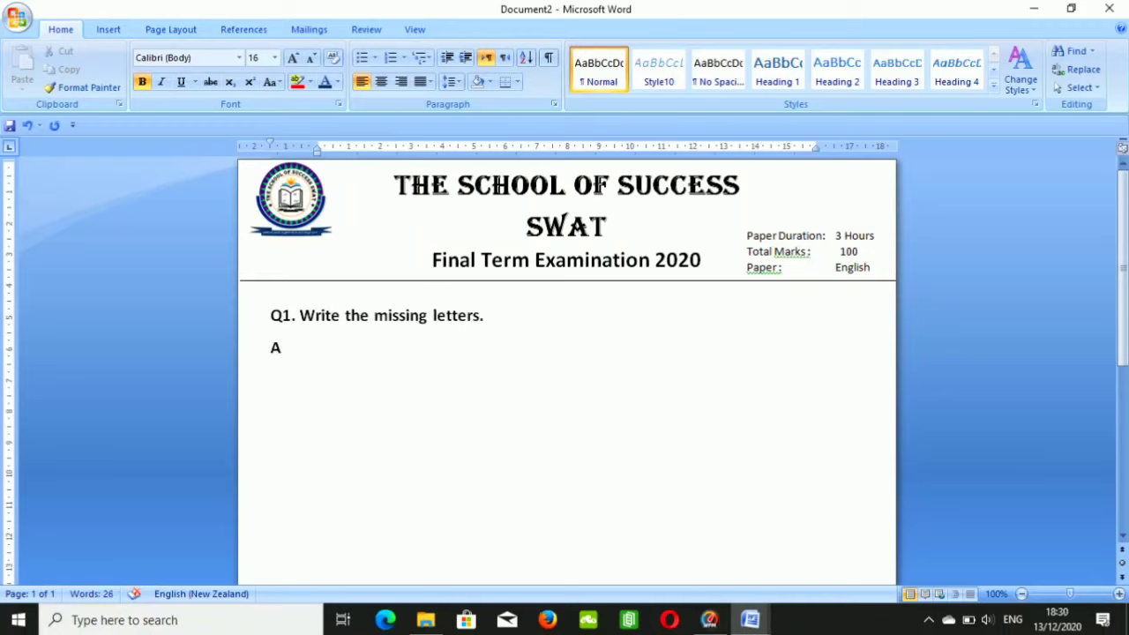
type("C")
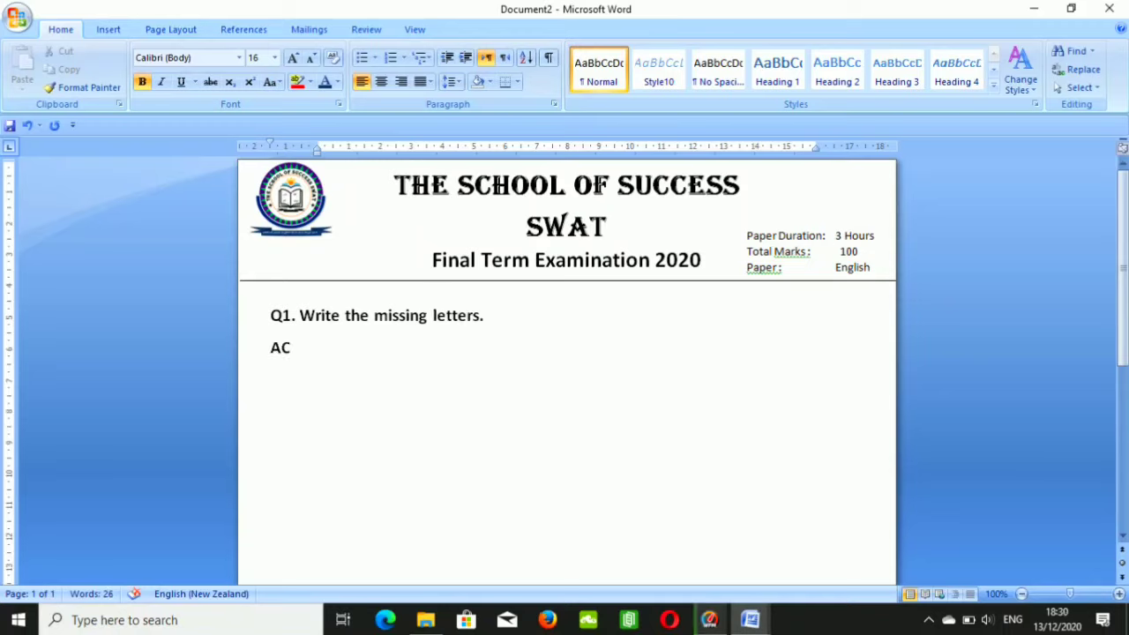
type("E")
type("F")
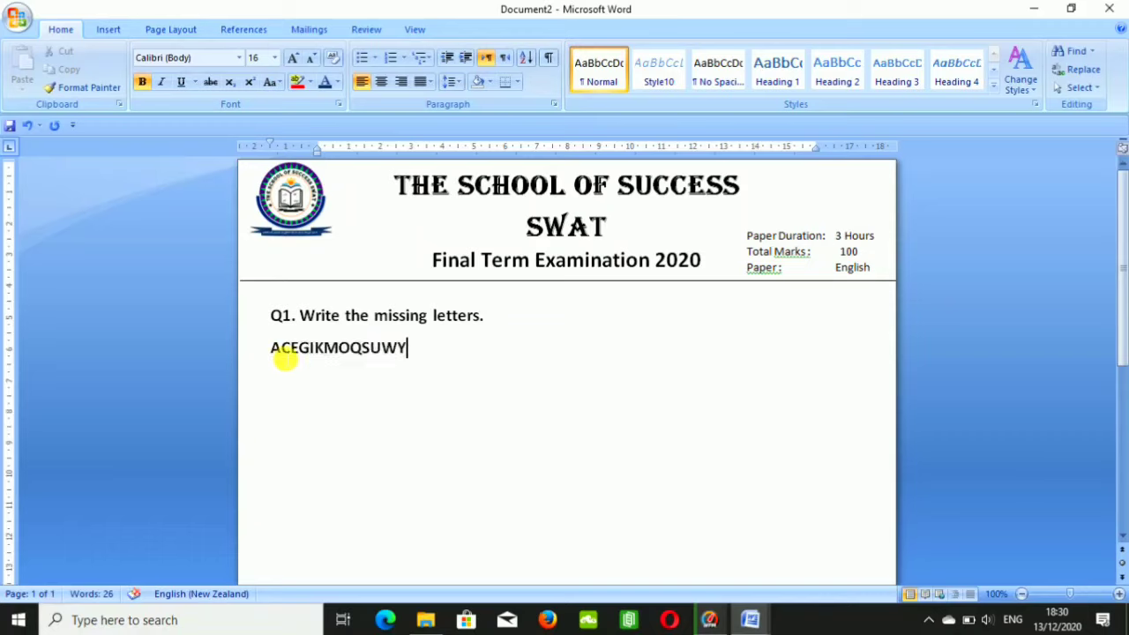
Space the alternate capitals A, C, E, G, I, M, O and Q, S, U, W, Y across two rows.
left_click(282, 349)
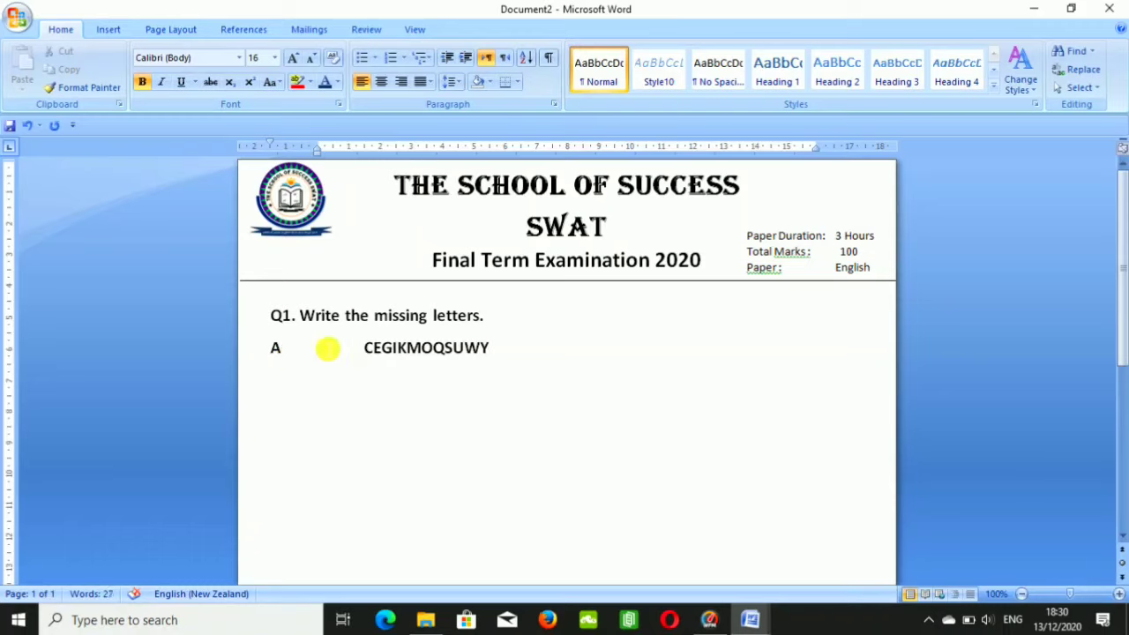
key("BackSpace")
key("BackSpace")
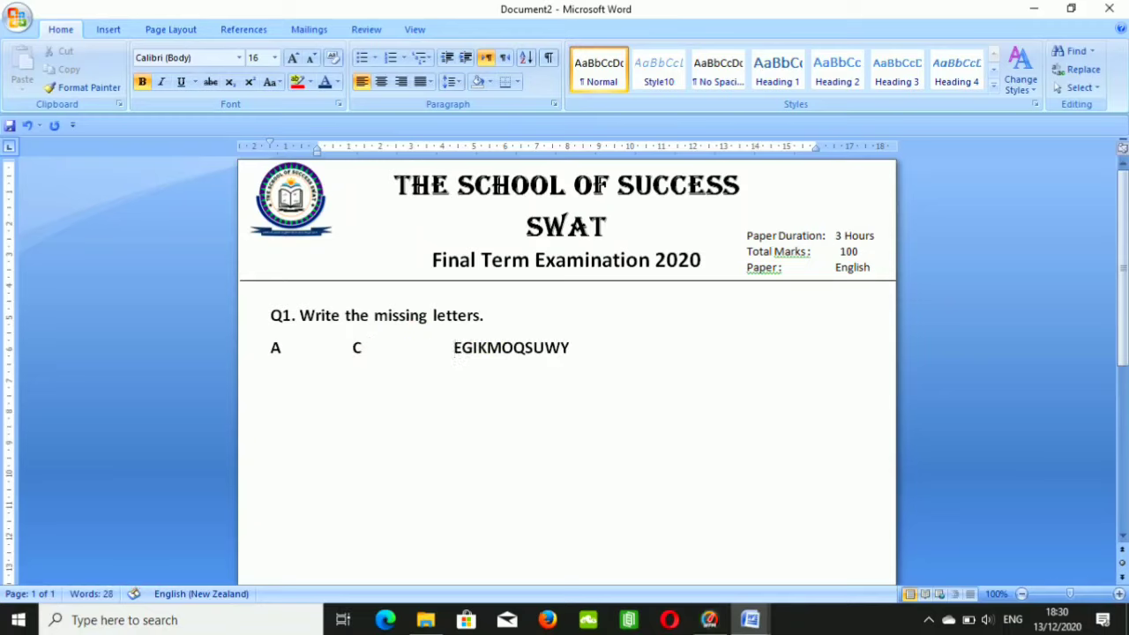
left_click(462, 348)
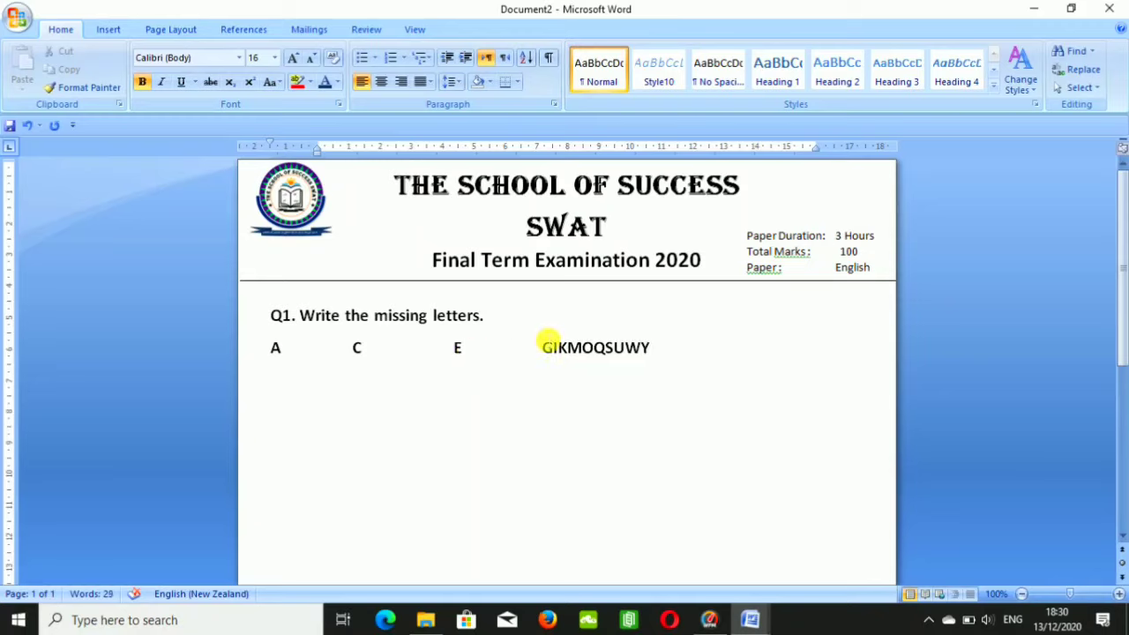
left_click(555, 348)
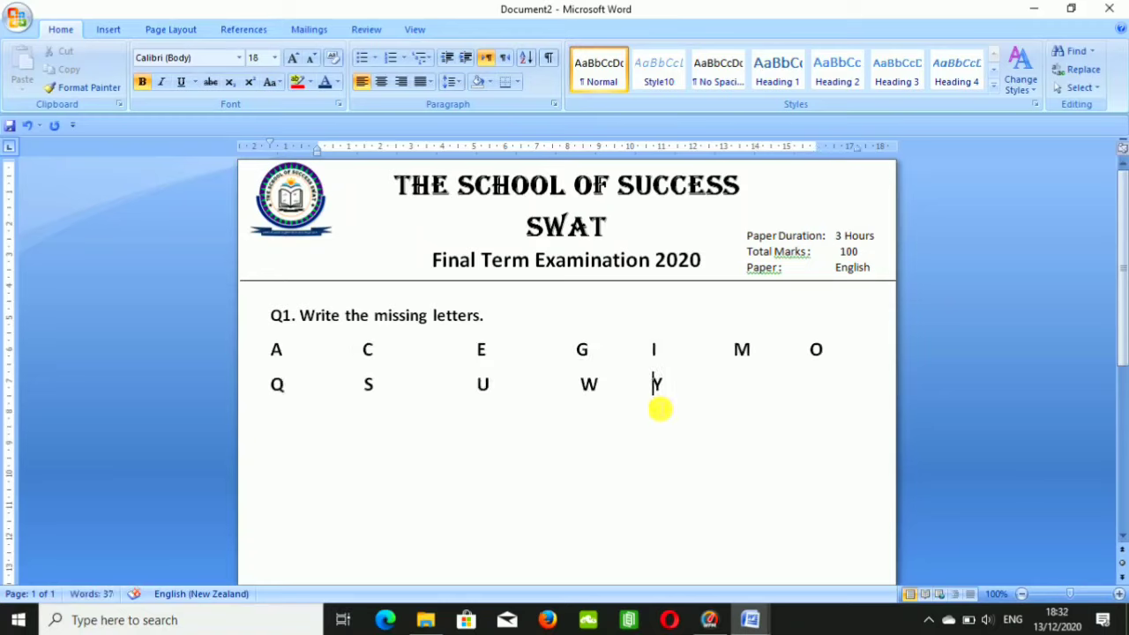
left_click(319, 351)
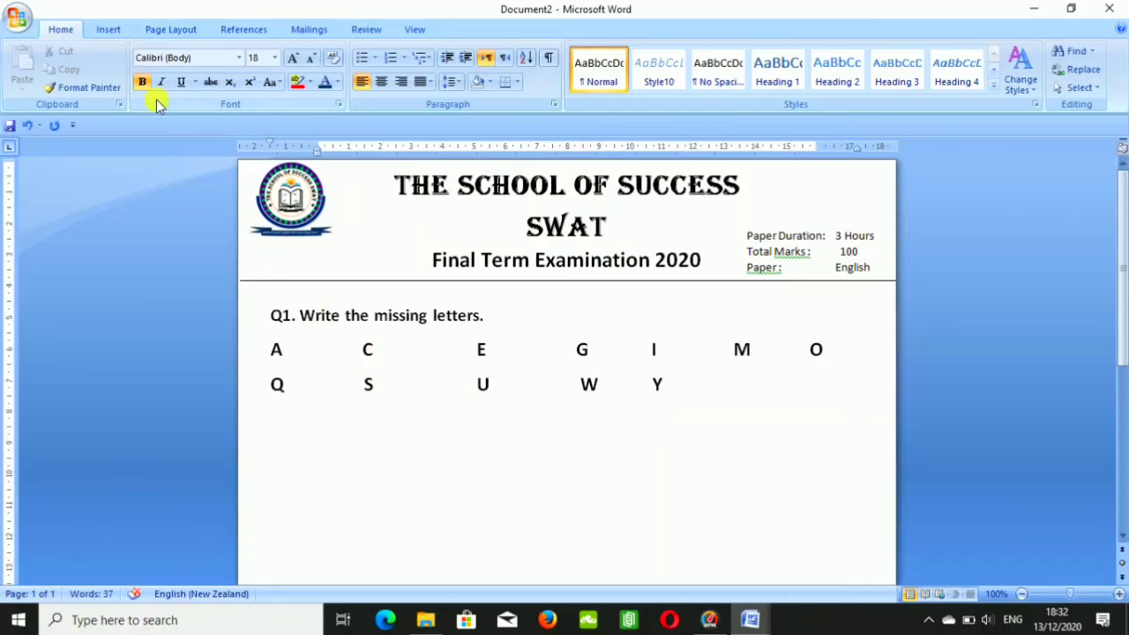
left_click(111, 30)
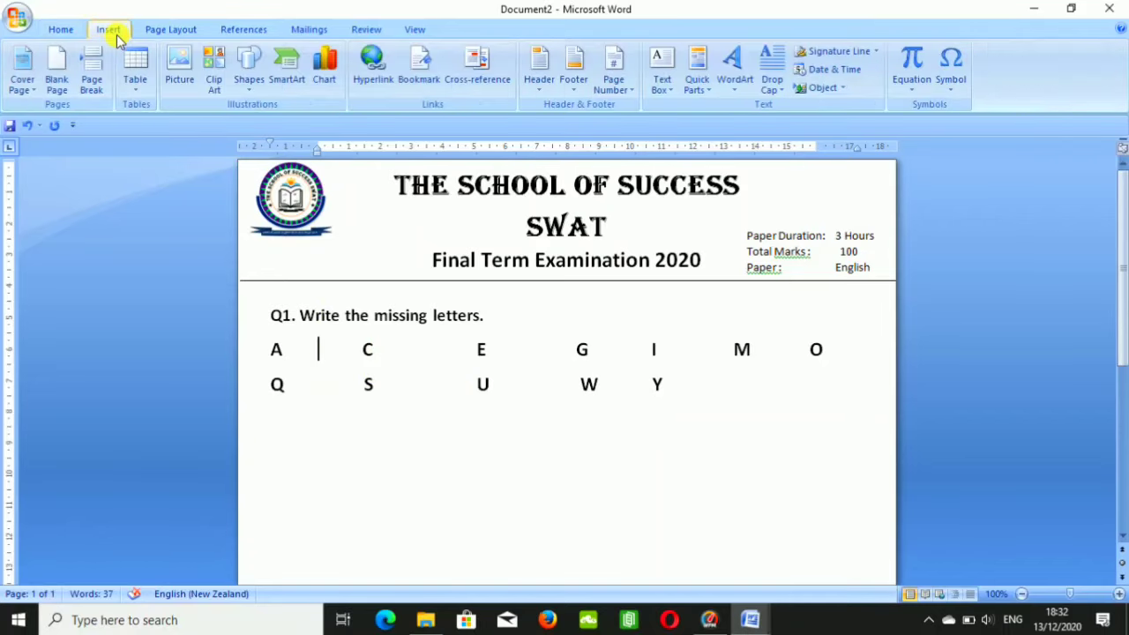
Draw a short blank line between A and C in the Q1 letter row.
left_click(247, 80)
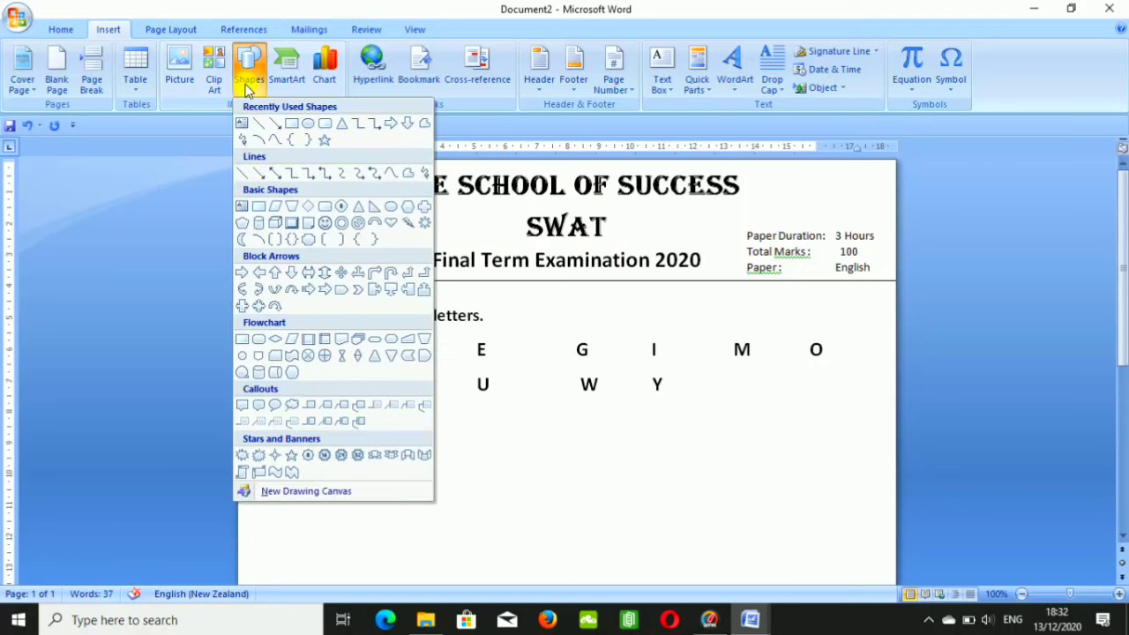
left_click(260, 126)
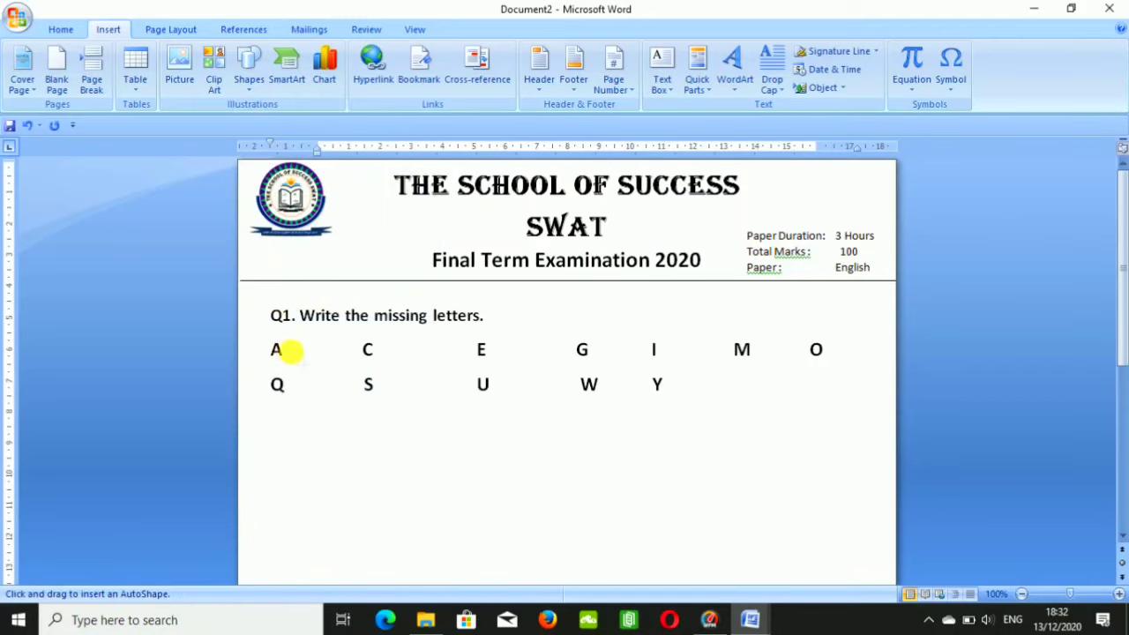
left_click_drag(297, 351, 346, 351)
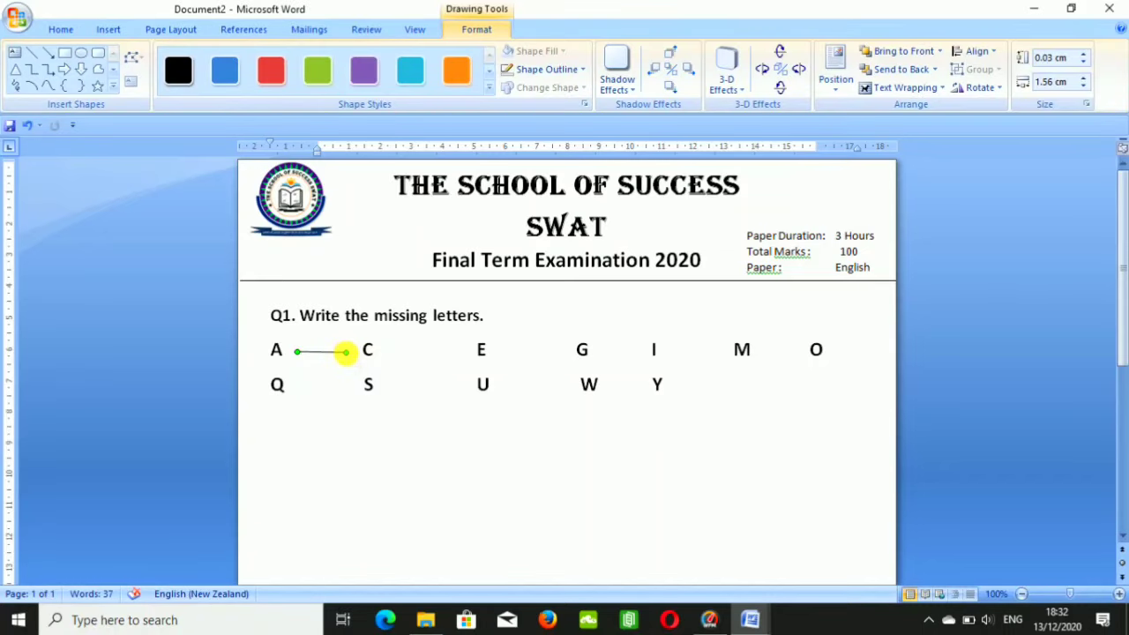
left_click(415, 354)
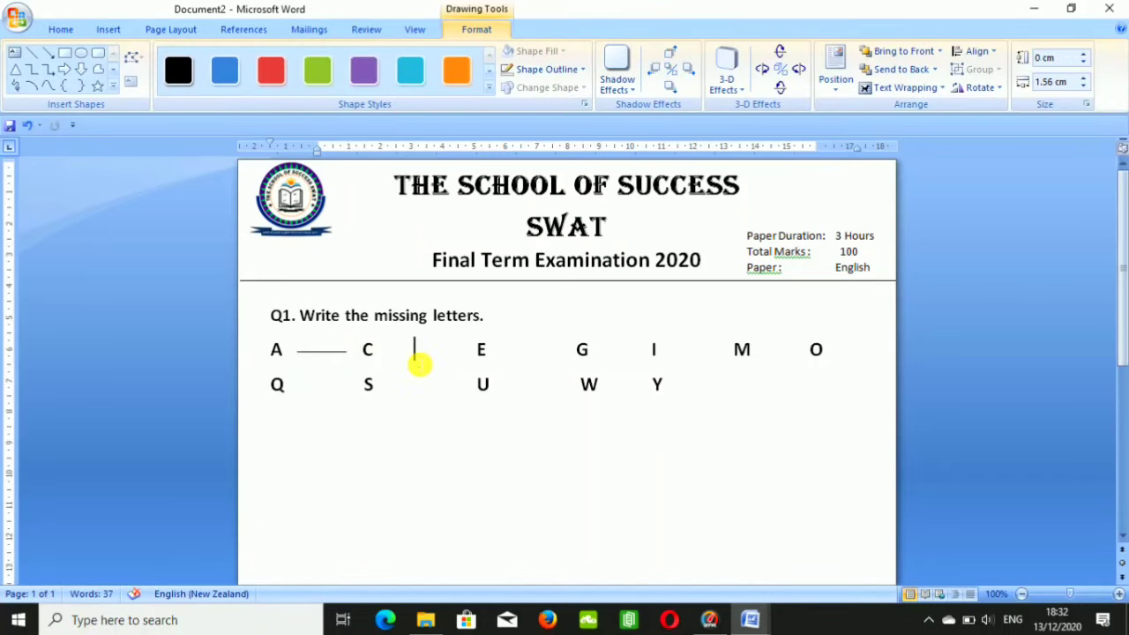
Copy the blank line and place copies after C and E.
left_click(347, 354)
key("ctrl+c")
key("ctrl+v")
key("ctrl+v")
key("ctrl+v")
key("ctrl+v")
key("ctrl+v")
key("ctrl+v")
key("ctrl+v")
key("ctrl+v")
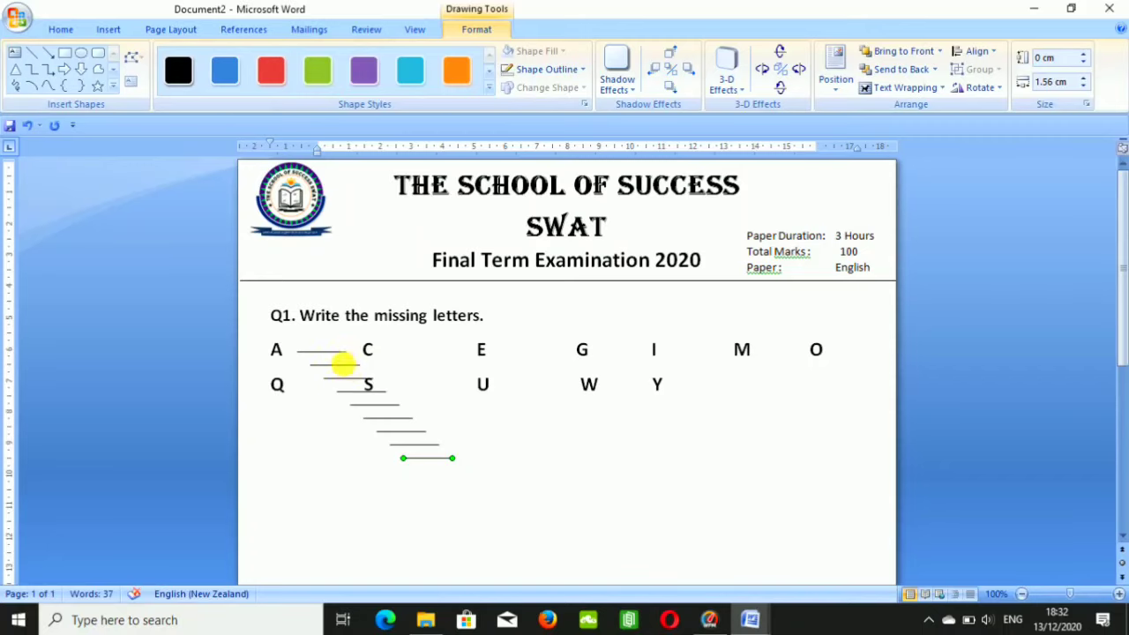
left_click(345, 365)
left_click_drag(341, 364, 428, 351)
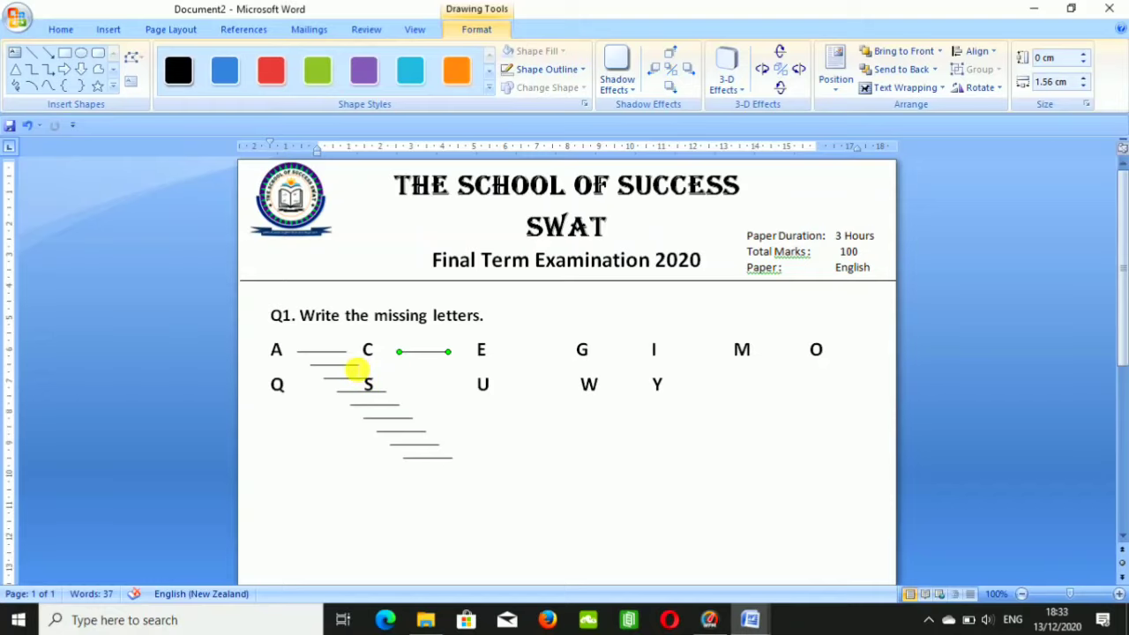
left_click_drag(344, 364, 544, 361)
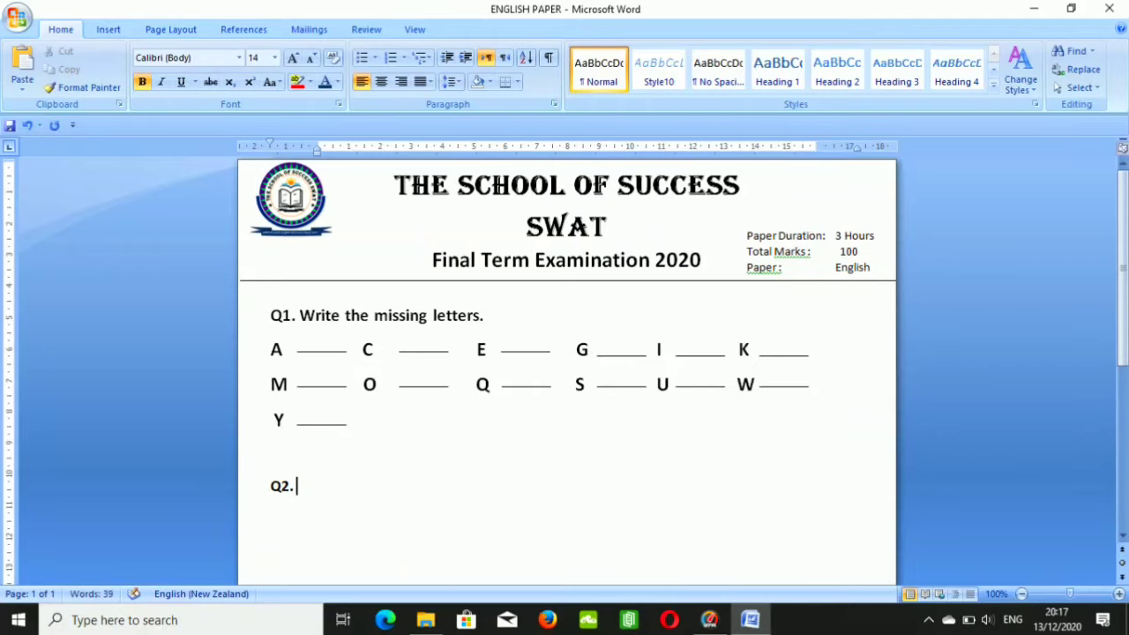
Type the Q2 heading 'Write the name of the pictures.' and start a new line.
type("R")
key("BackSpace")
type("W")
type("rite the name of the p")
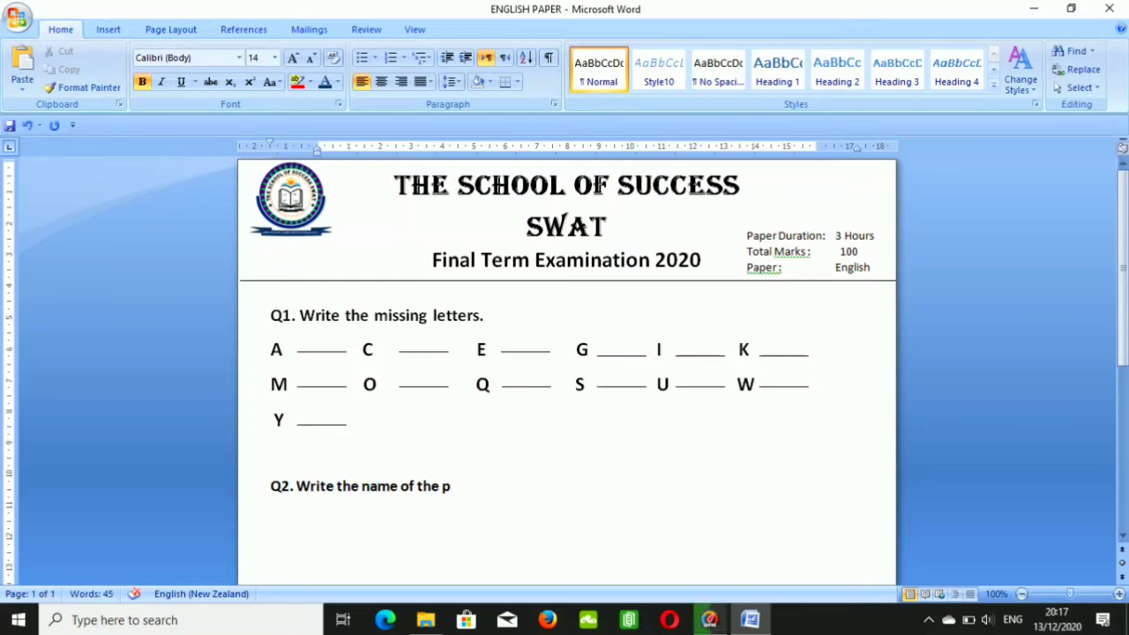
type("o")
type("ures.")
key("Return")
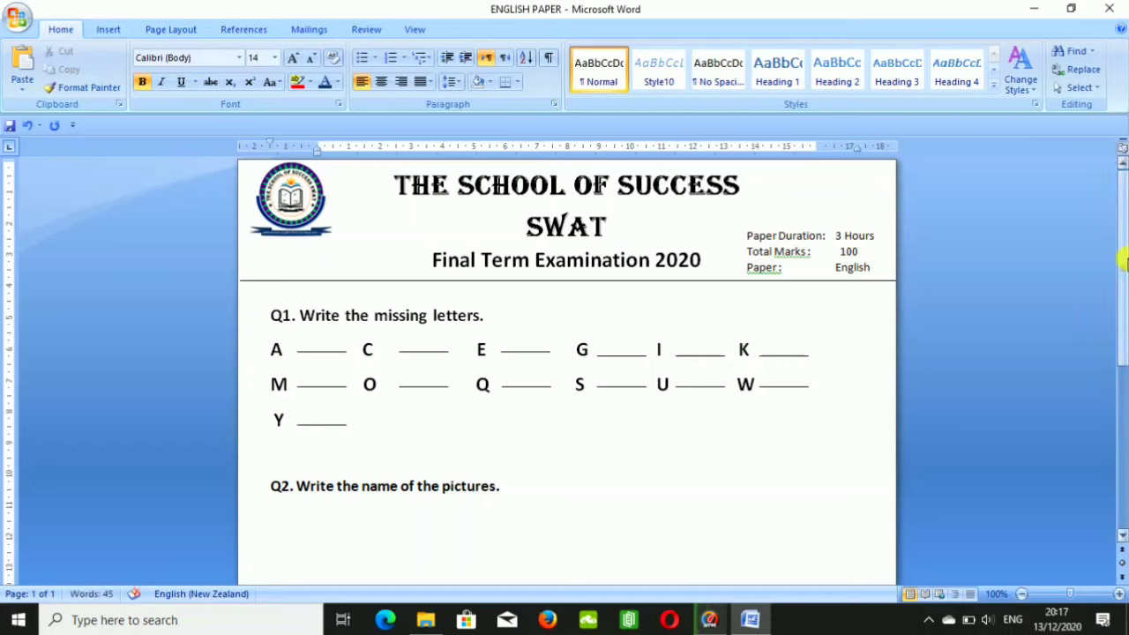
mouse_move(1124, 262)
left_mouse_down()
mouse_move(1124, 344)
mouse_move(1071, 353)
left_mouse_up()
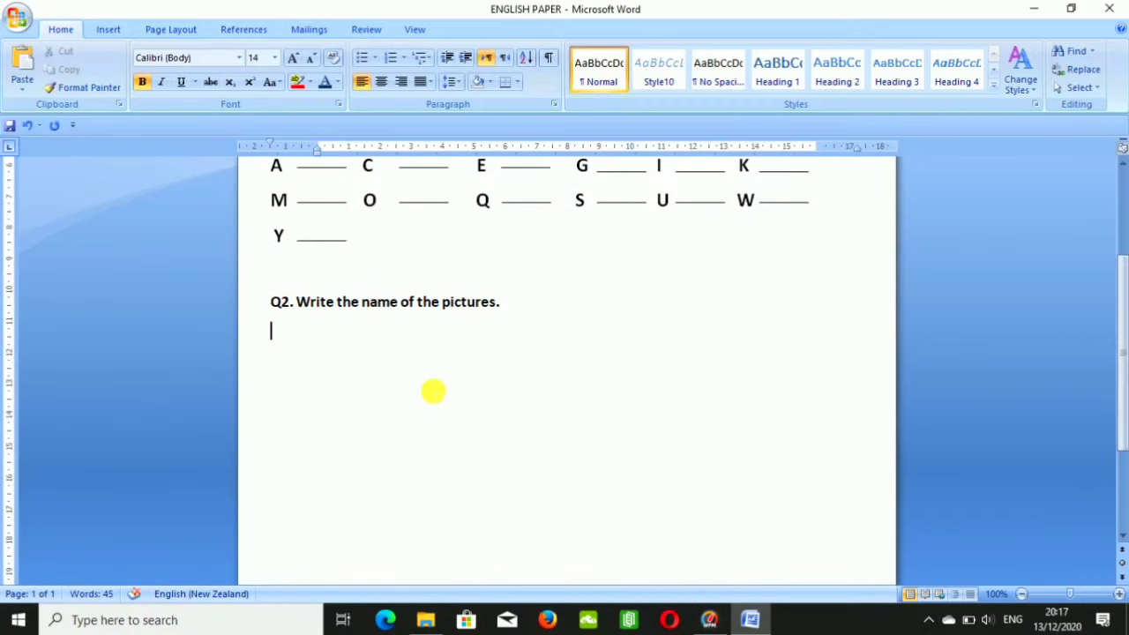
left_click(121, 32)
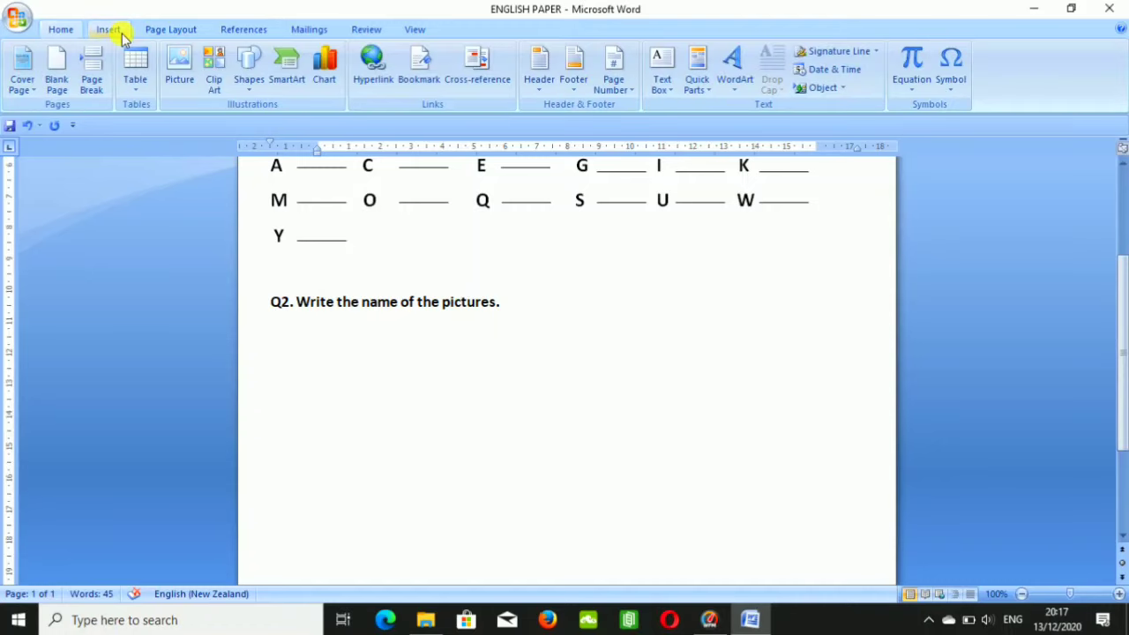
Draw a rectangle box below the Q2 heading.
left_click(248, 89)
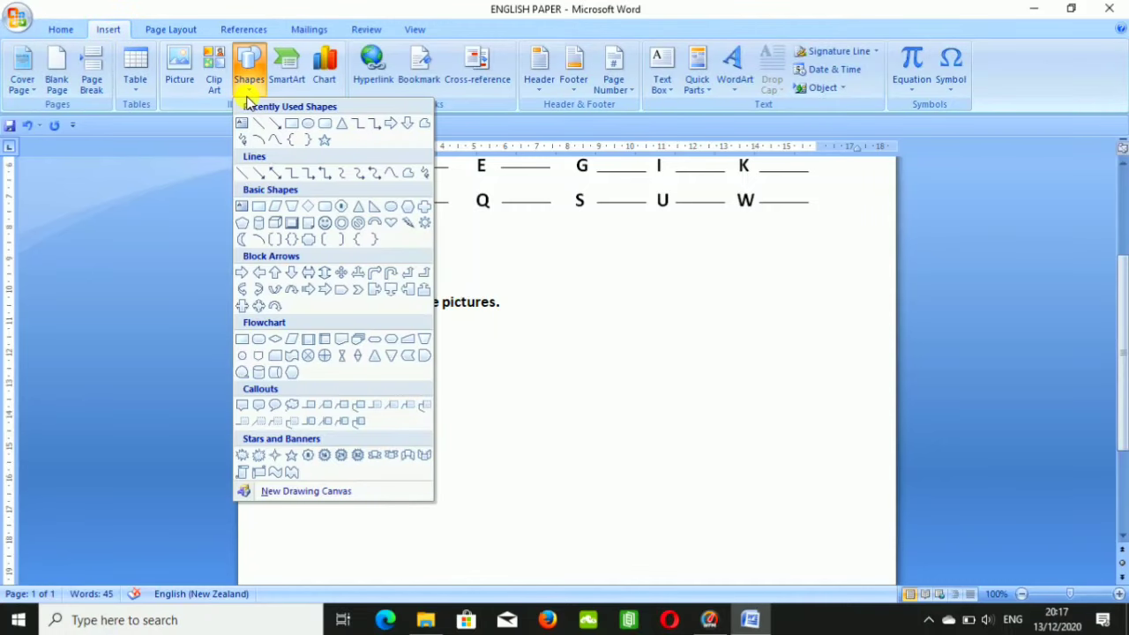
left_click(294, 128)
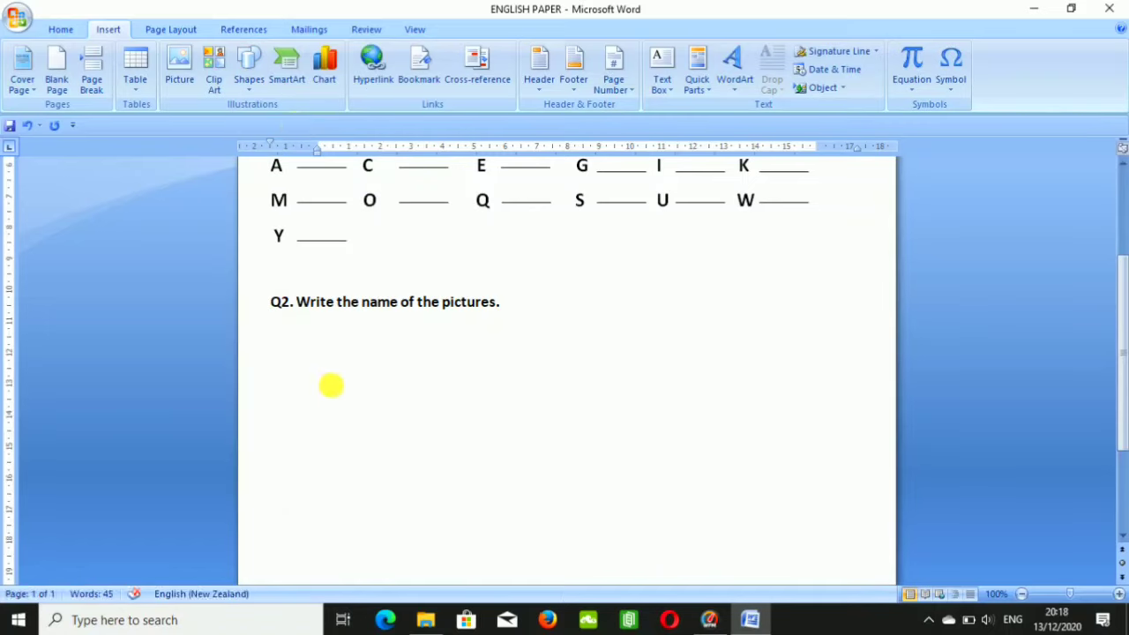
left_click_drag(352, 388, 393, 412)
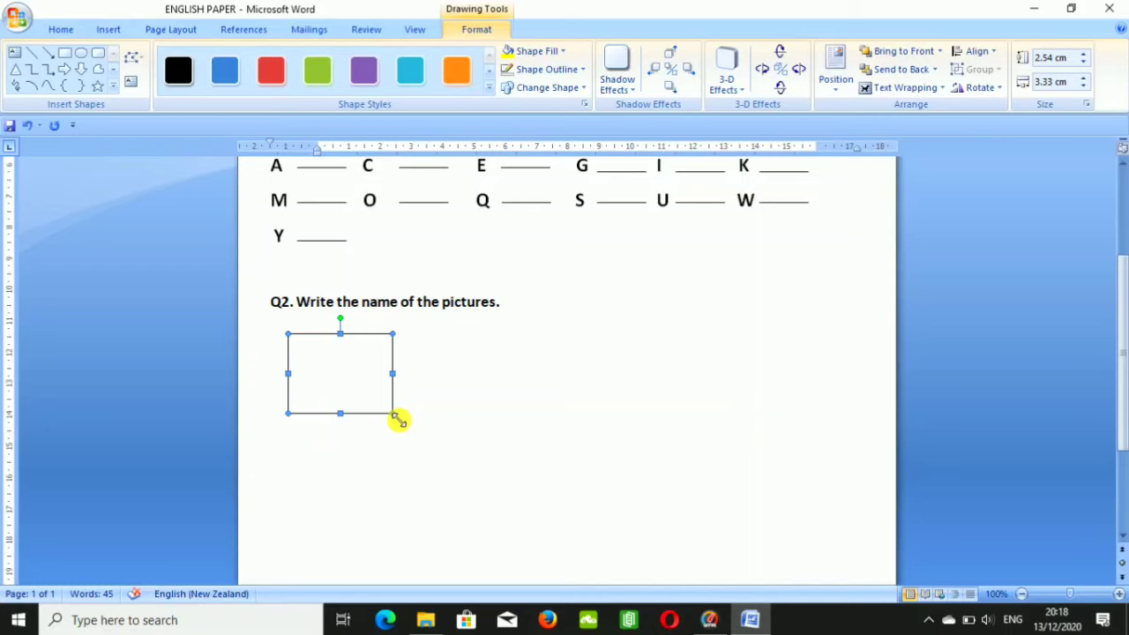
Duplicate the rectangle and arrange the copies into a two-by-two grid.
left_click(373, 456)
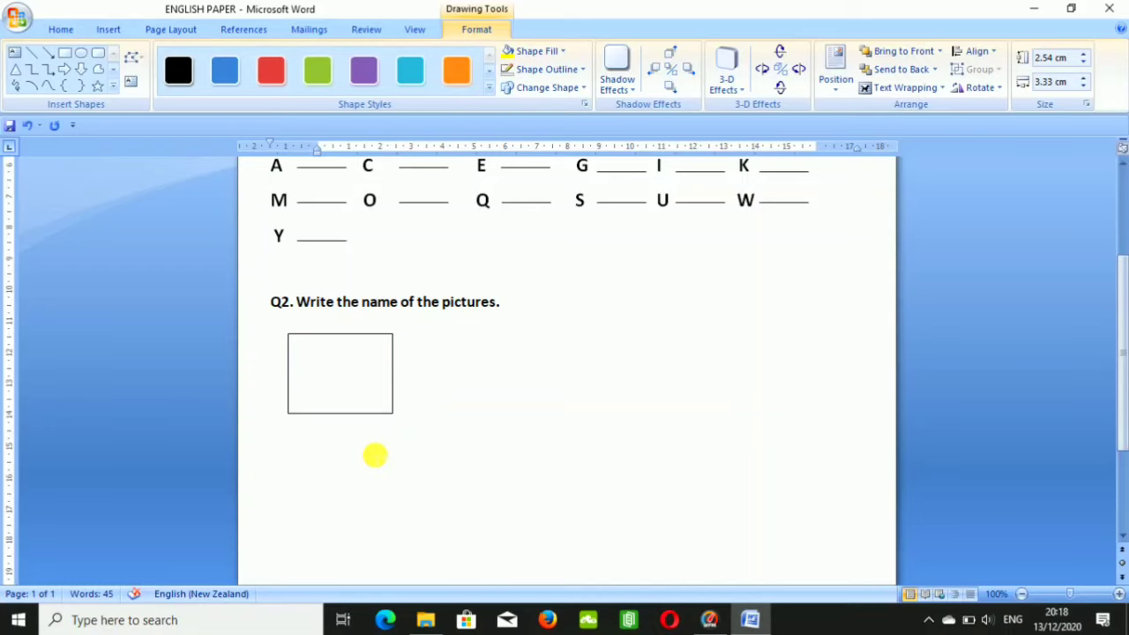
key("ctrl+v")
key("ctrl+v")
key("ctrl+v")
mouse_move(378, 421)
left_mouse_down()
mouse_move(353, 531)
mouse_move(365, 496)
left_mouse_up()
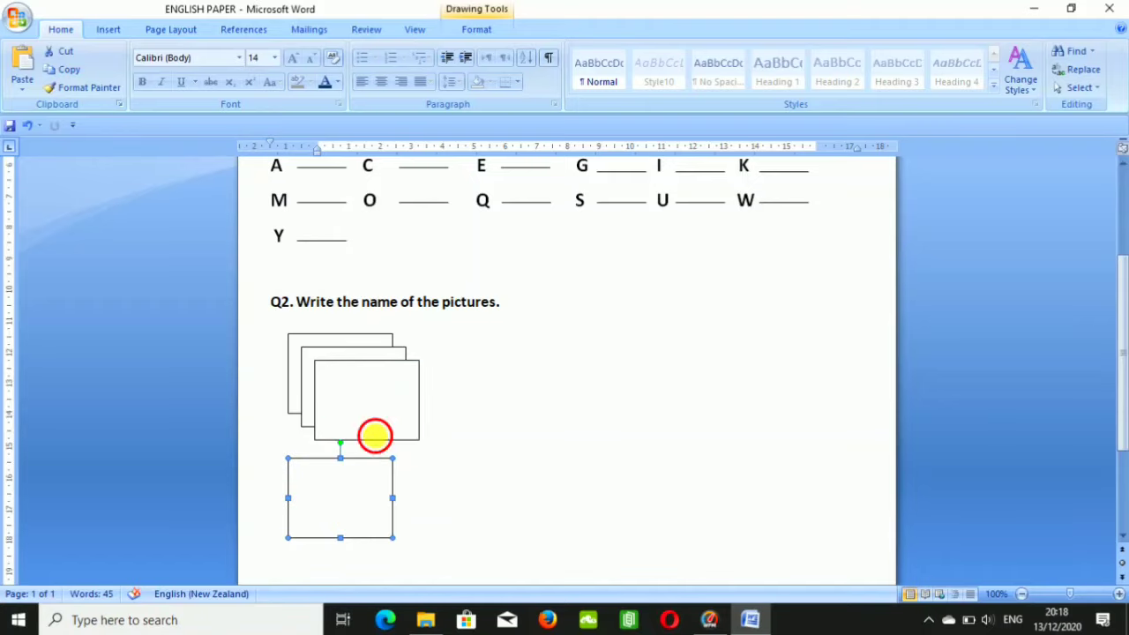
left_click_drag(373, 433, 599, 407)
left_click_drag(405, 392, 632, 487)
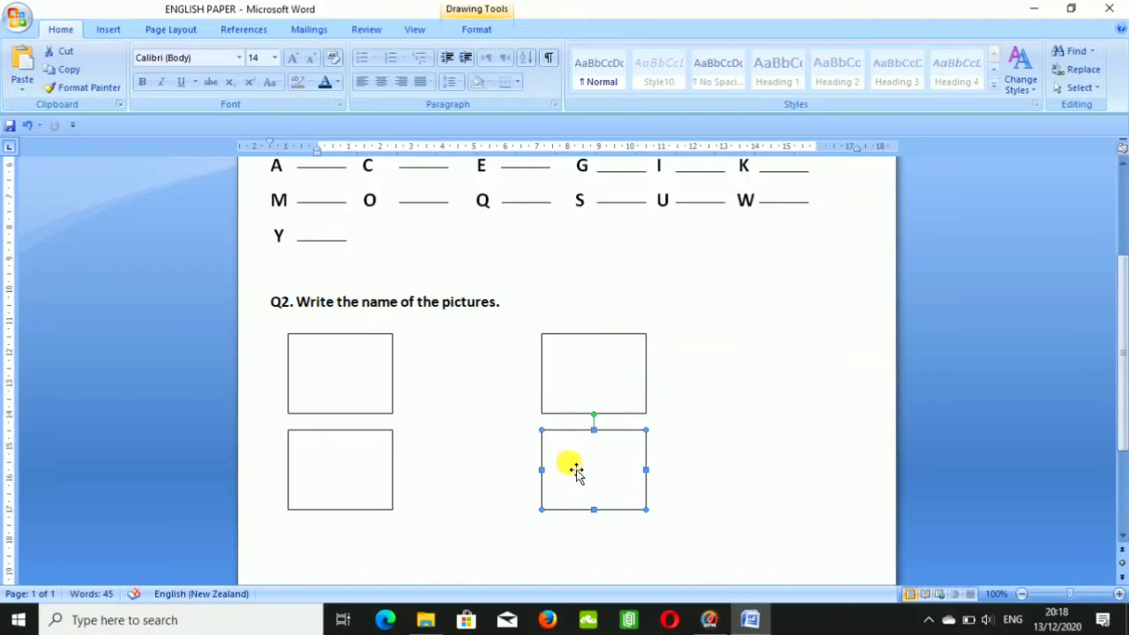
double_click(366, 386)
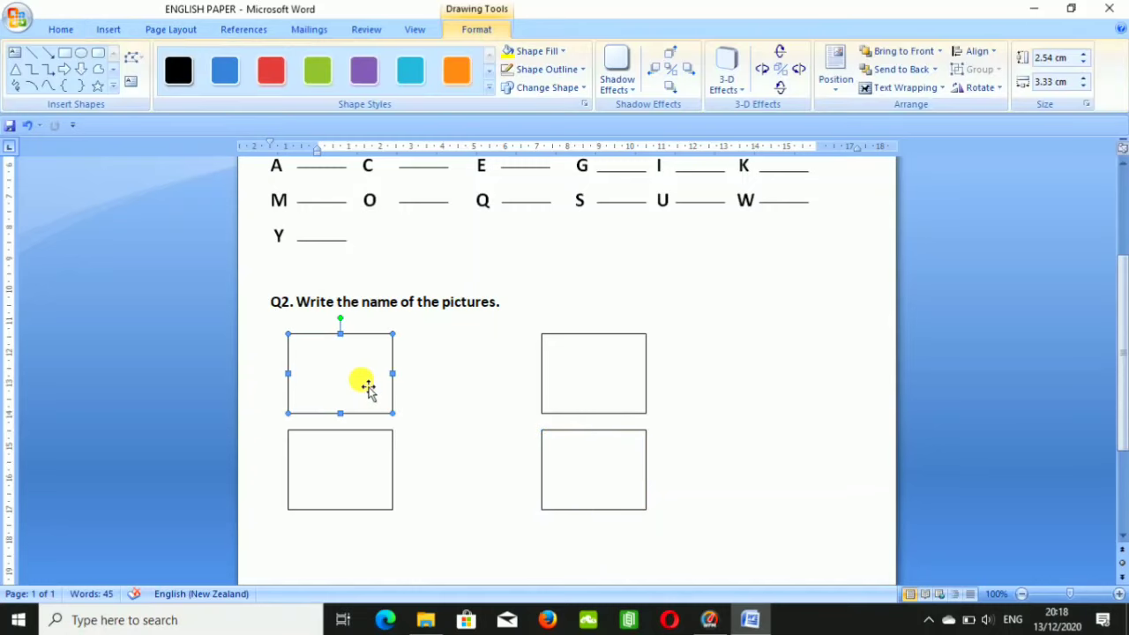
Fill the upper-left box with the apple picture from the Desktop APL folder.
left_click(558, 50)
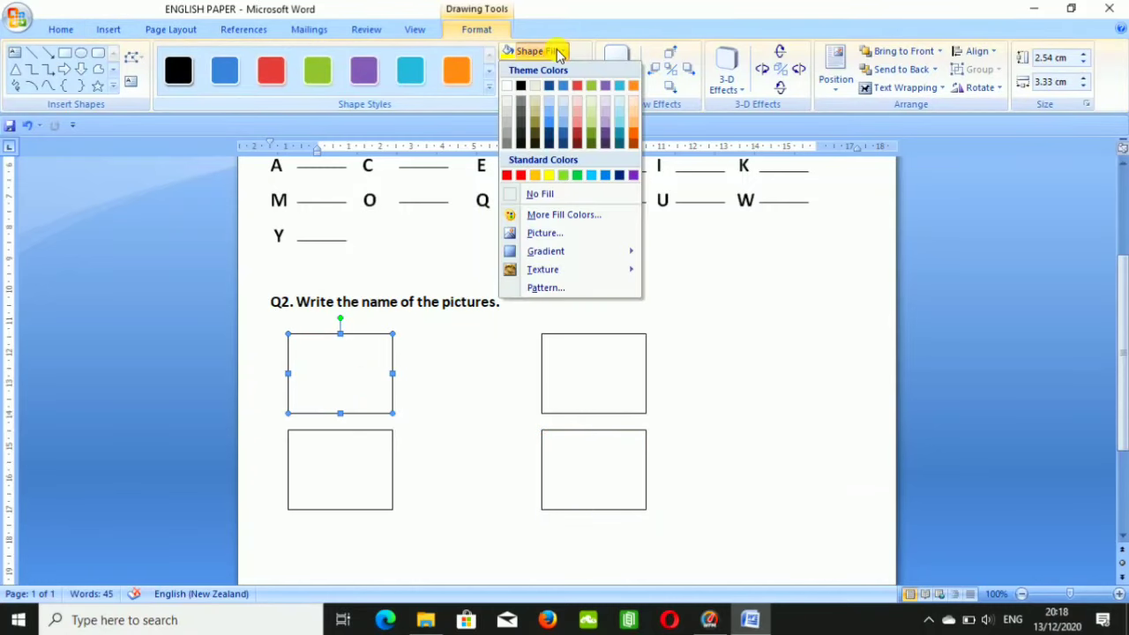
left_click(556, 233)
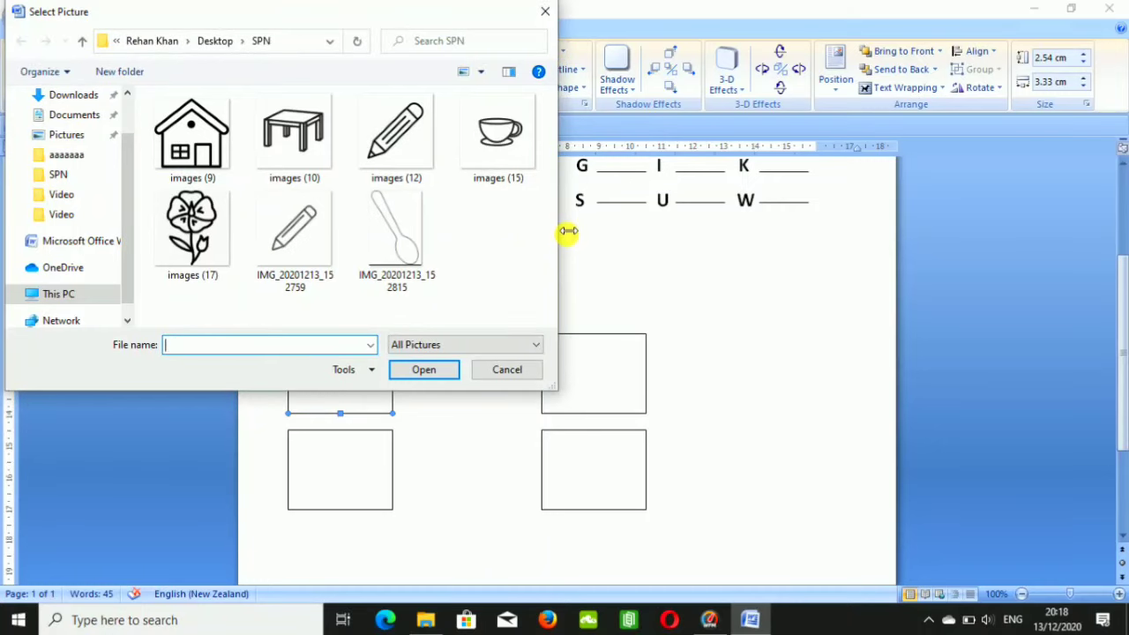
left_click(549, 19)
left_click(561, 50)
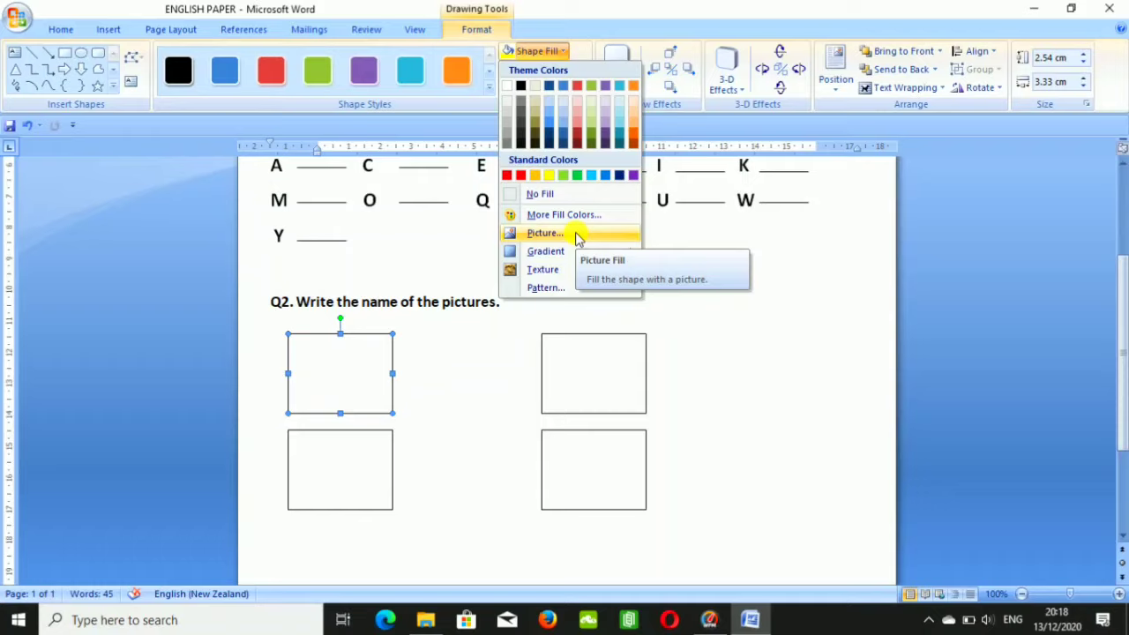
left_click(578, 235)
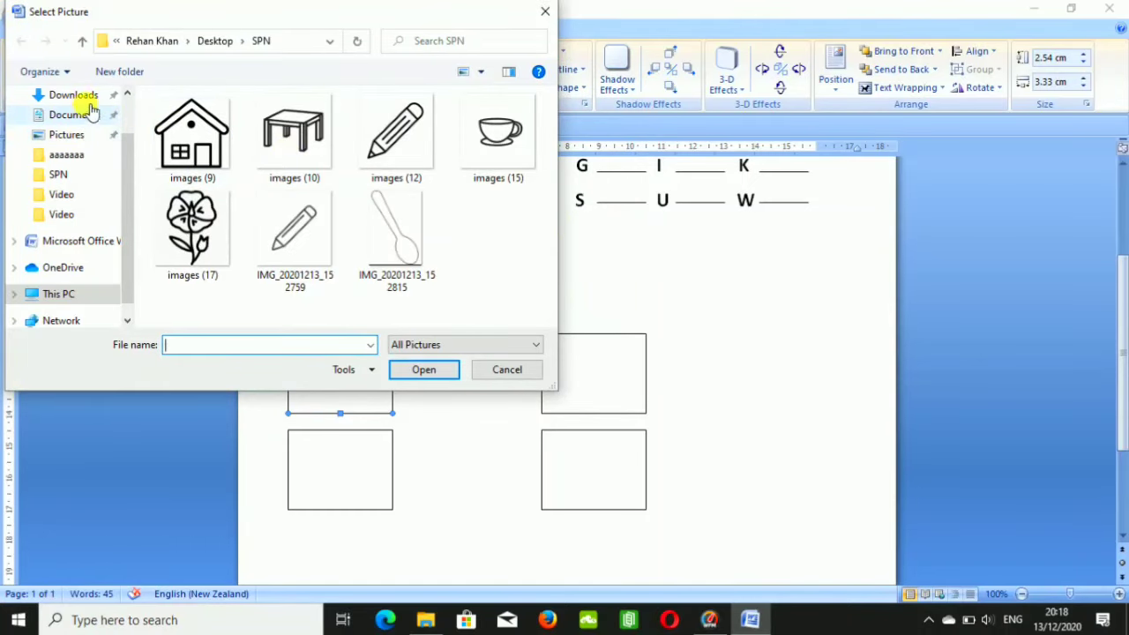
scroll(121, 113, "up", 2)
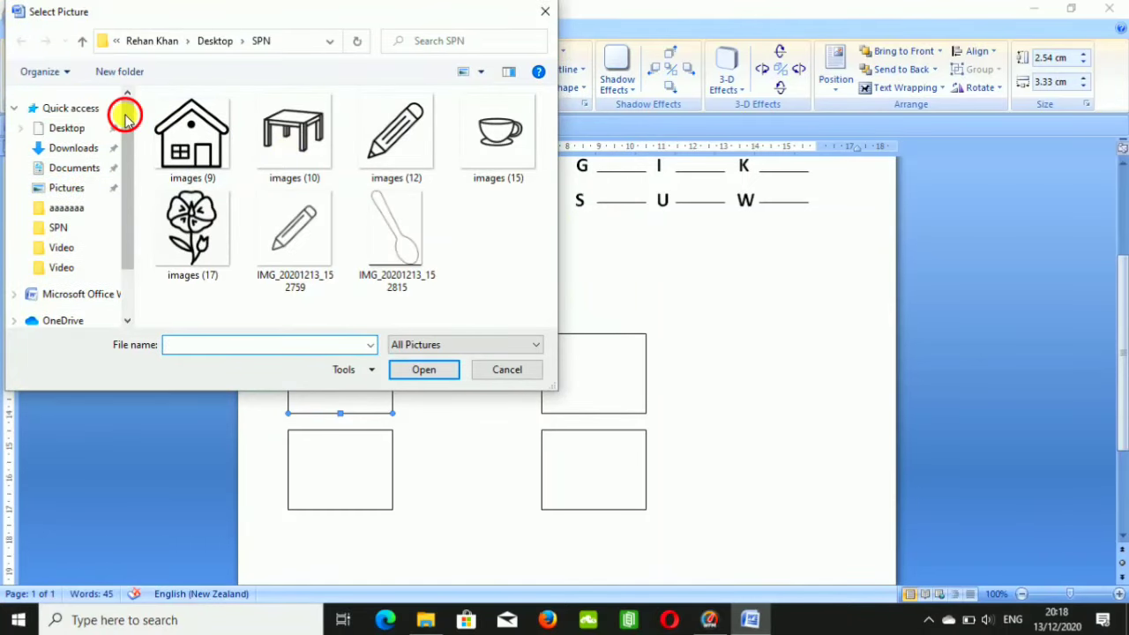
left_click(78, 127)
double_click(309, 154)
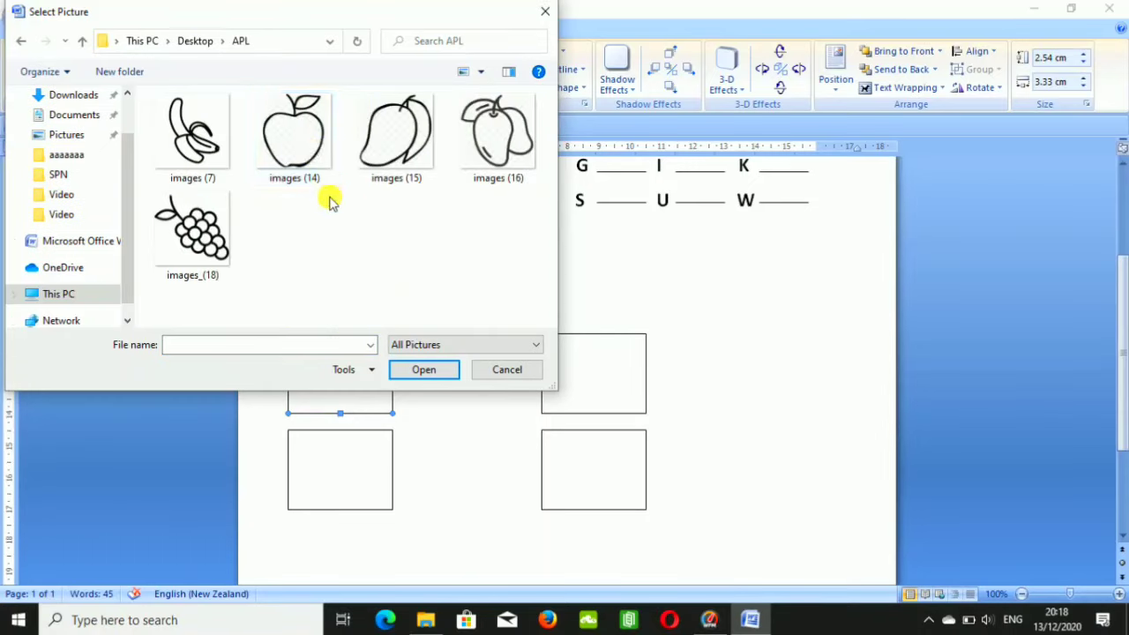
mouse_move(292, 132)
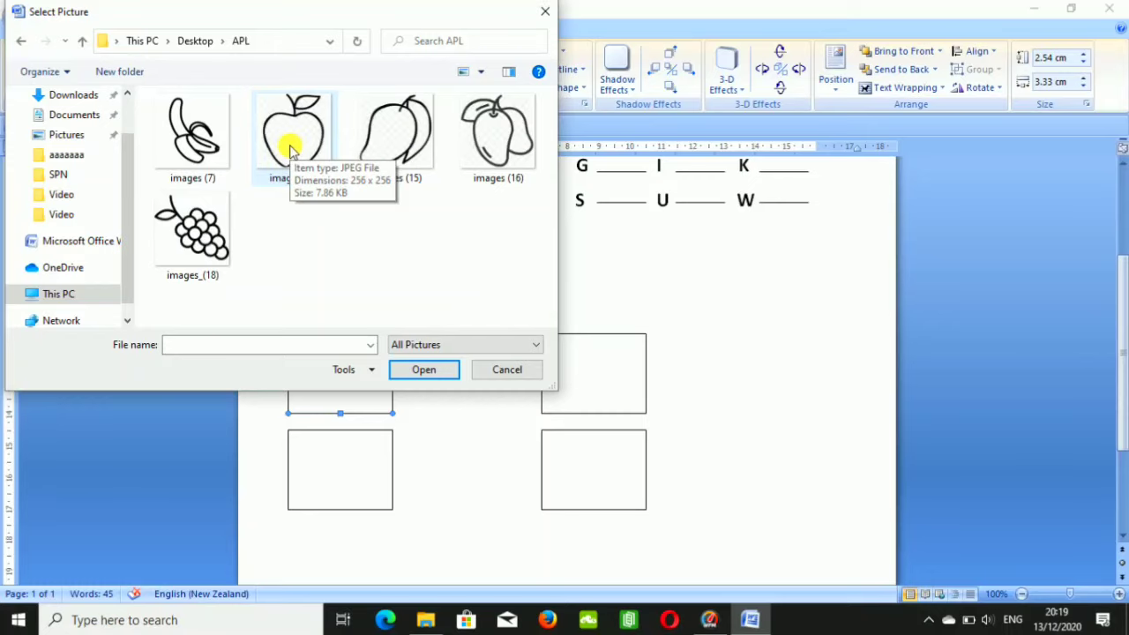
double_click(291, 141)
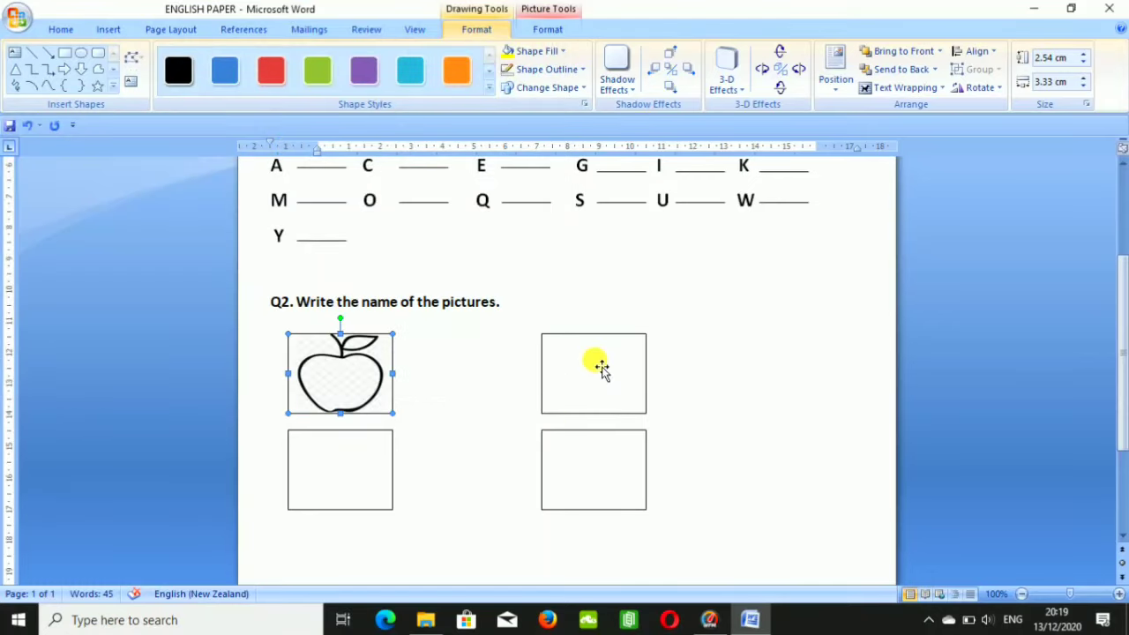
left_click(601, 370)
Fill the top-right box with the banana picture and the lower-left box with mango.
left_click(536, 51)
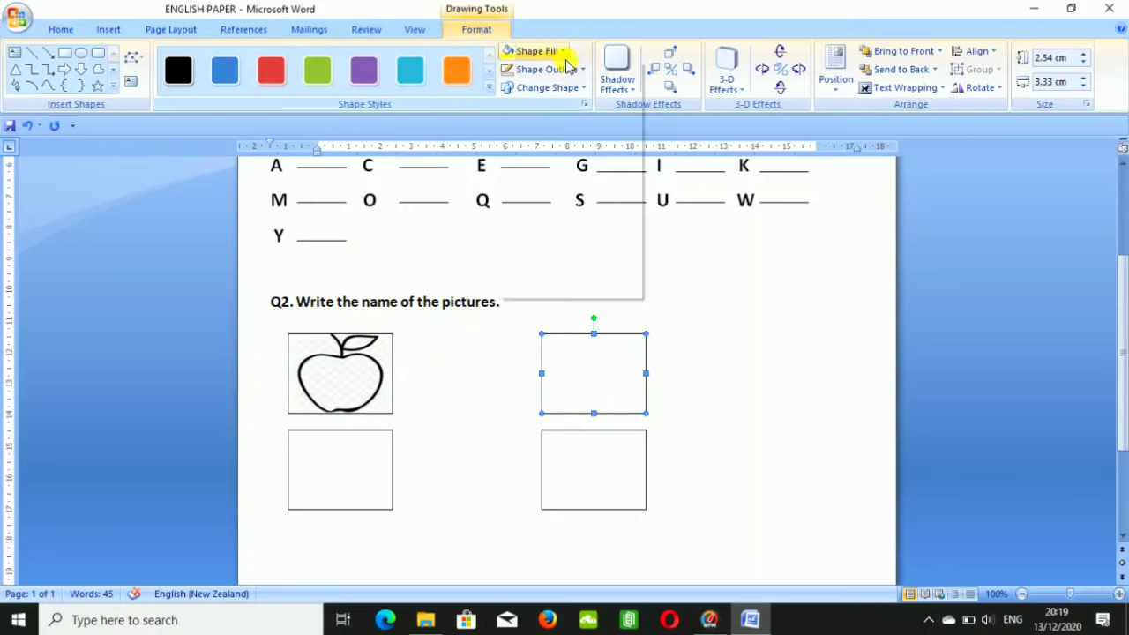
left_click(528, 232)
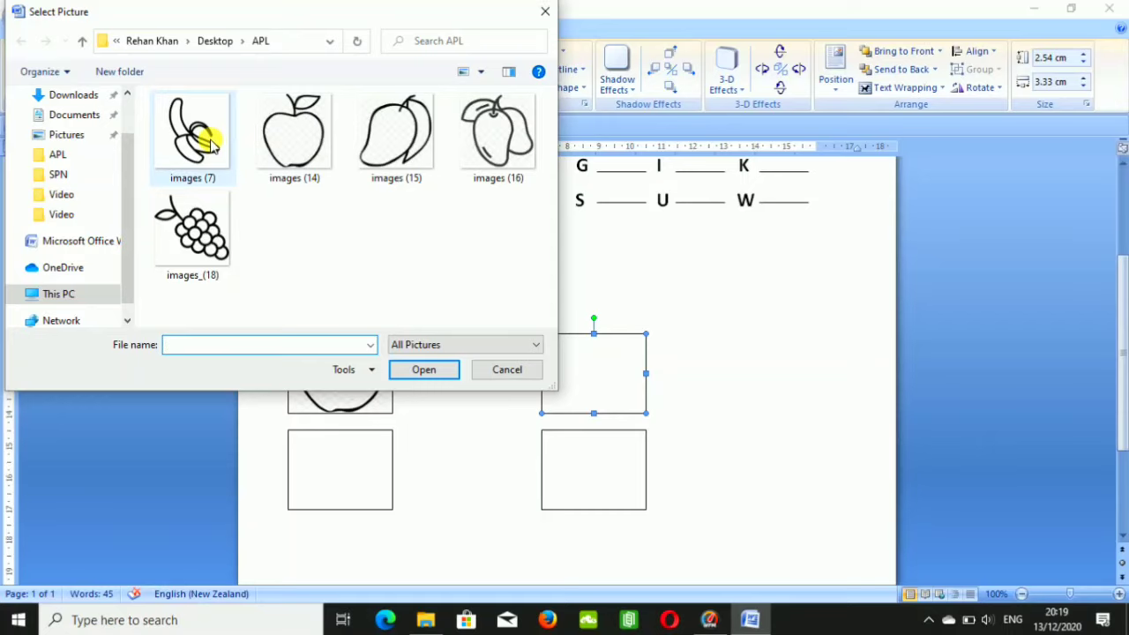
mouse_move(192, 133)
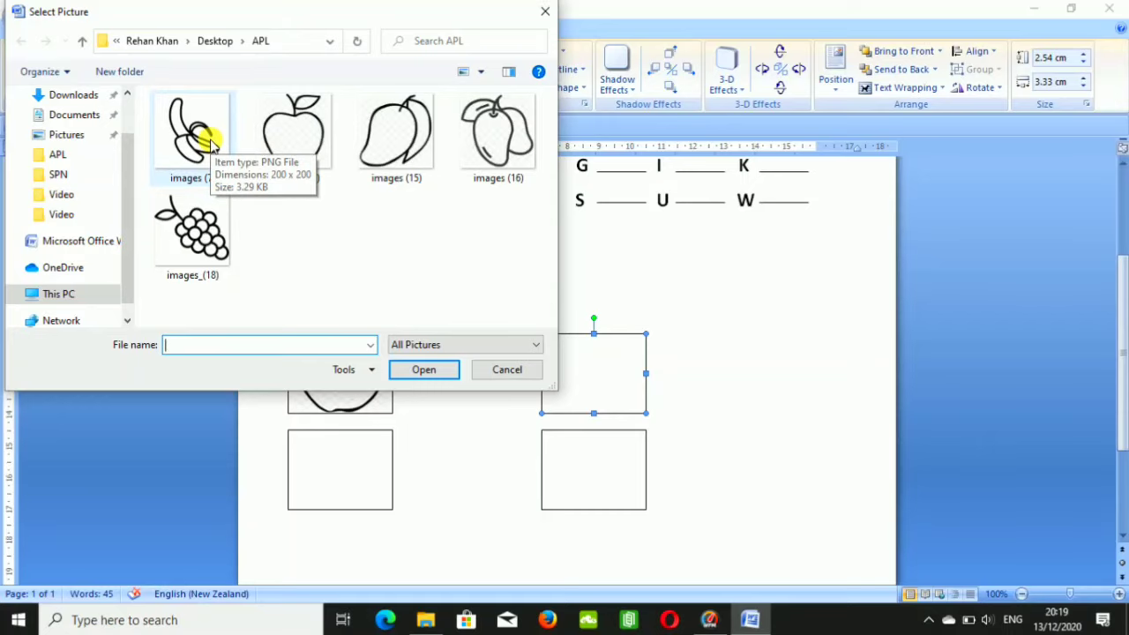
double_click(214, 140)
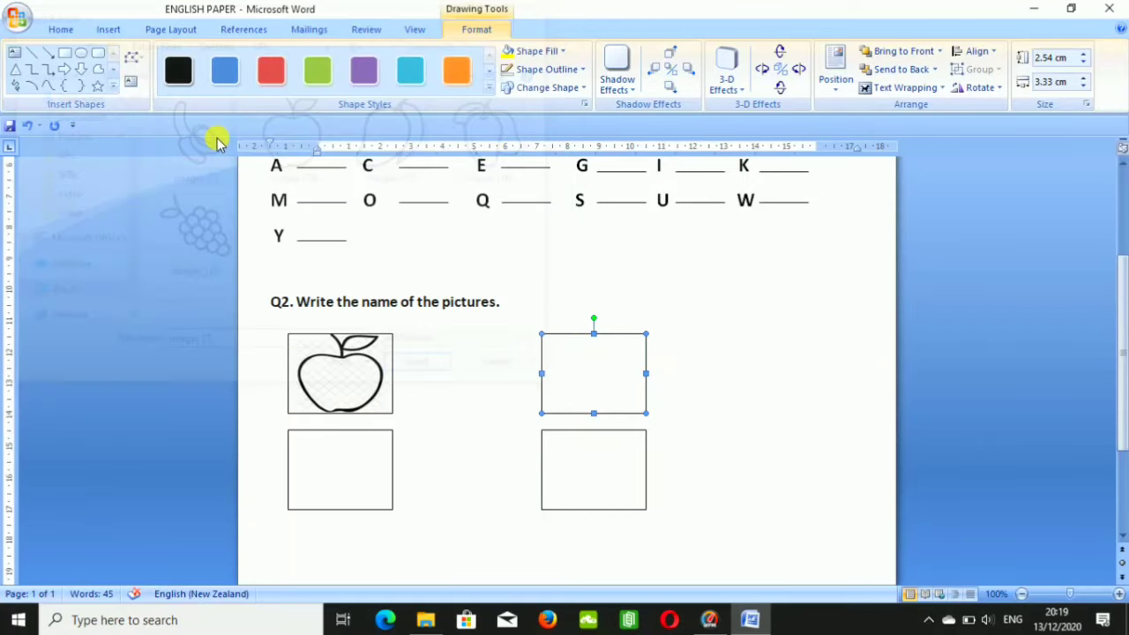
left_click(388, 485)
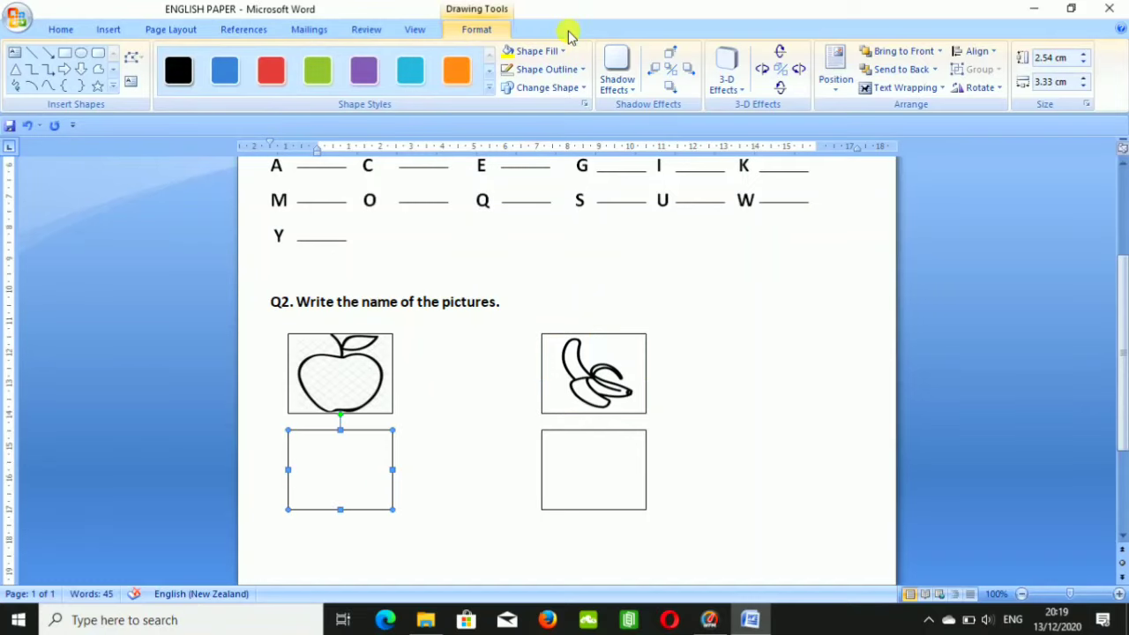
left_click(550, 50)
left_click(535, 234)
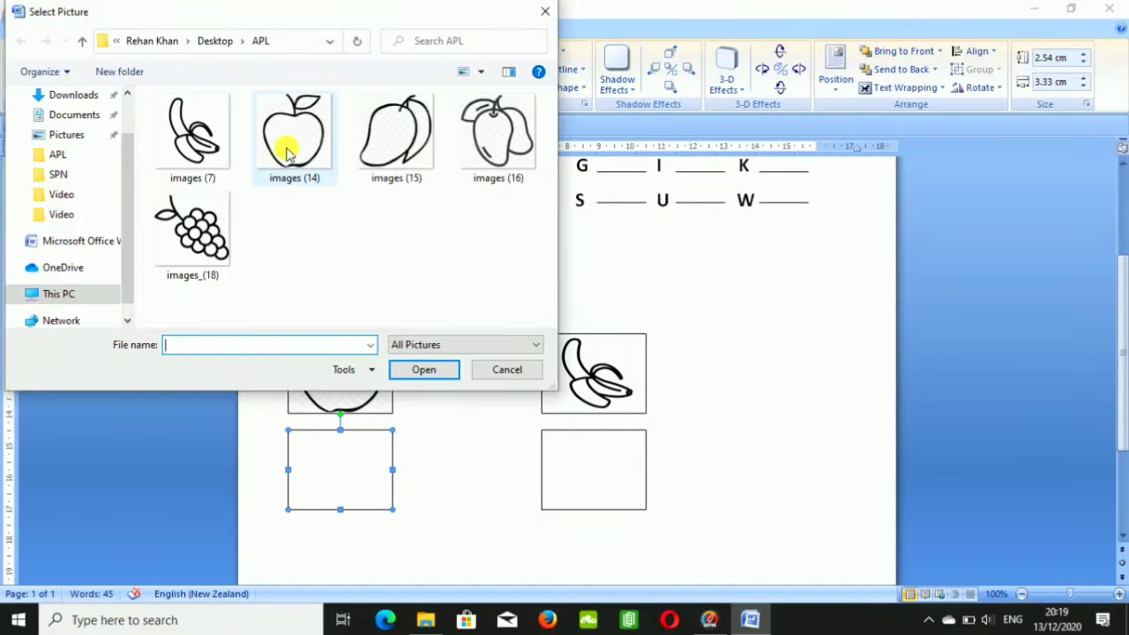
left_click(381, 137)
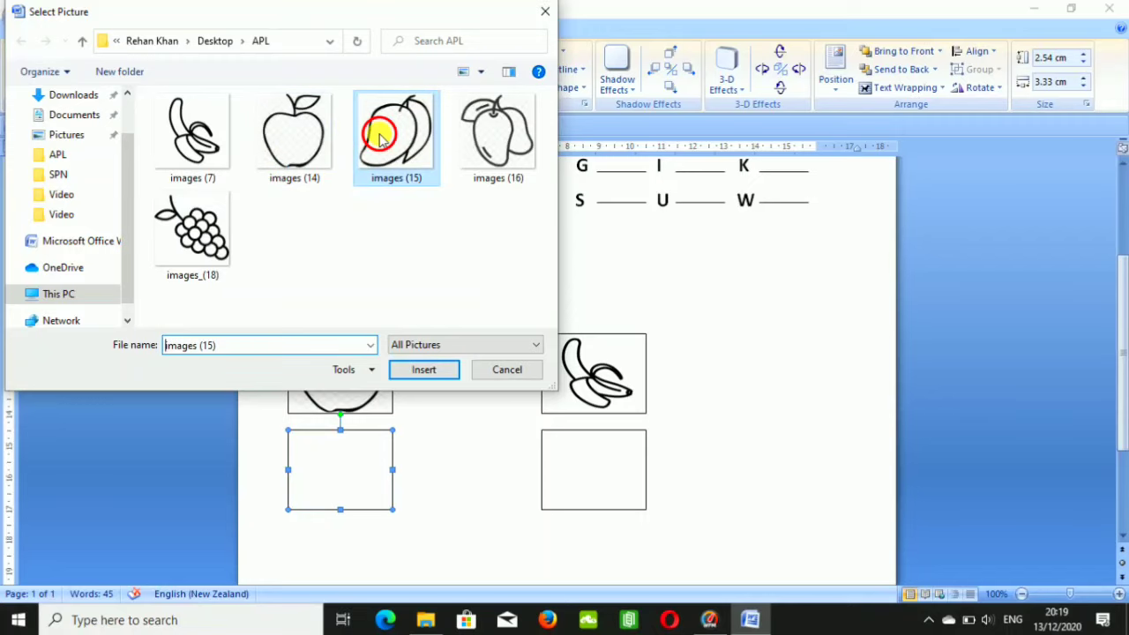
double_click(381, 137)
Fill the lower-right box with the grapes picture.
left_click(607, 483)
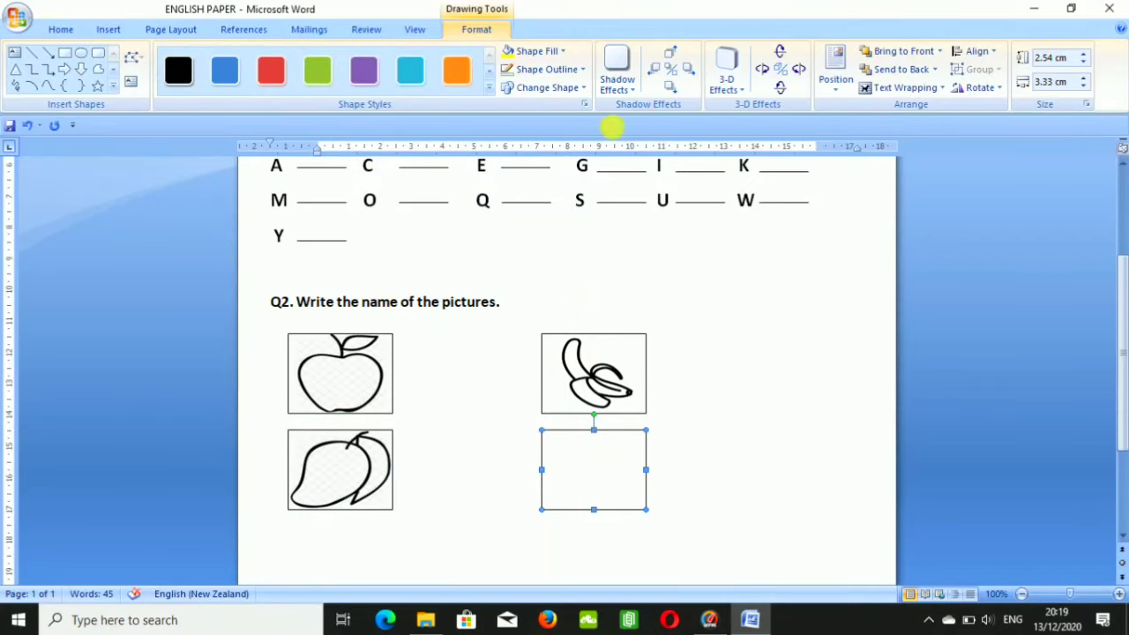
left_click(562, 51)
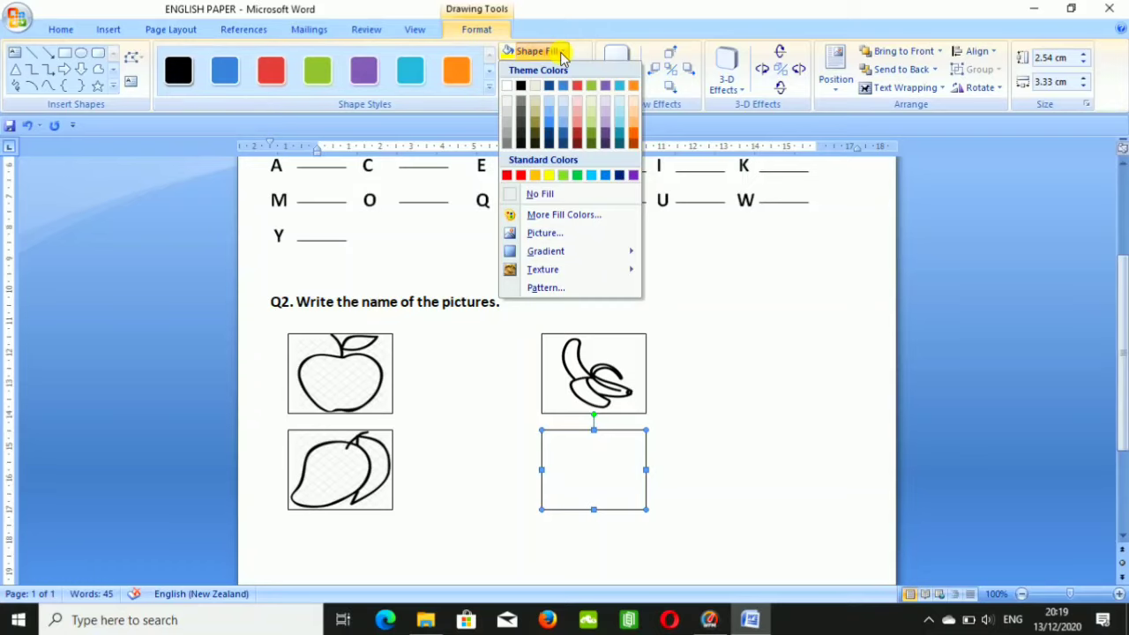
left_click(541, 235)
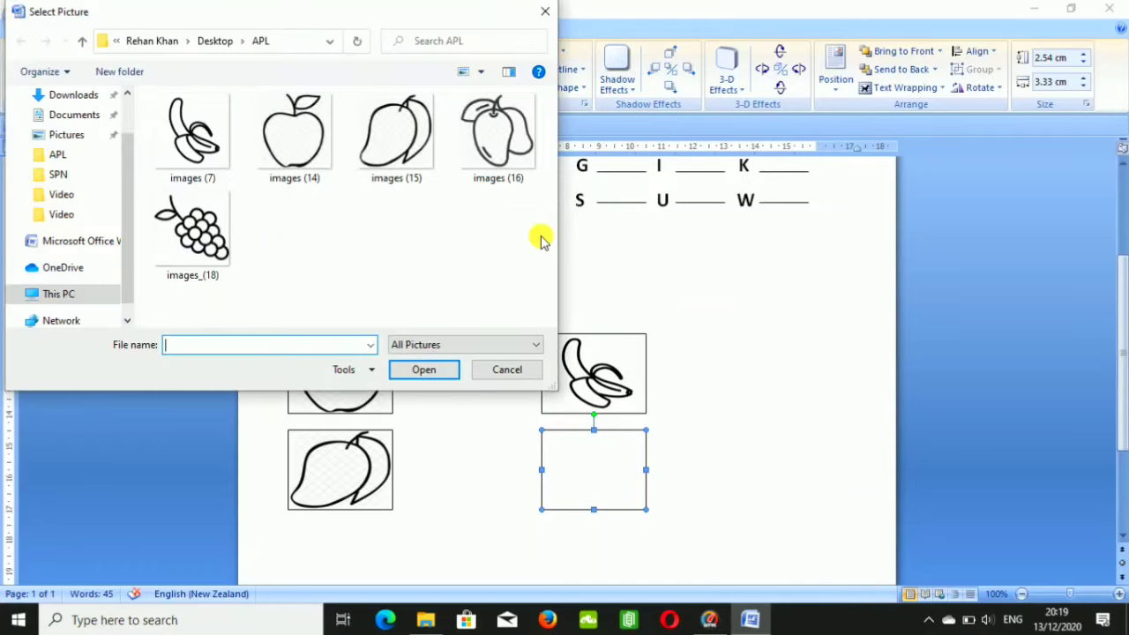
left_click(203, 228)
double_click(203, 228)
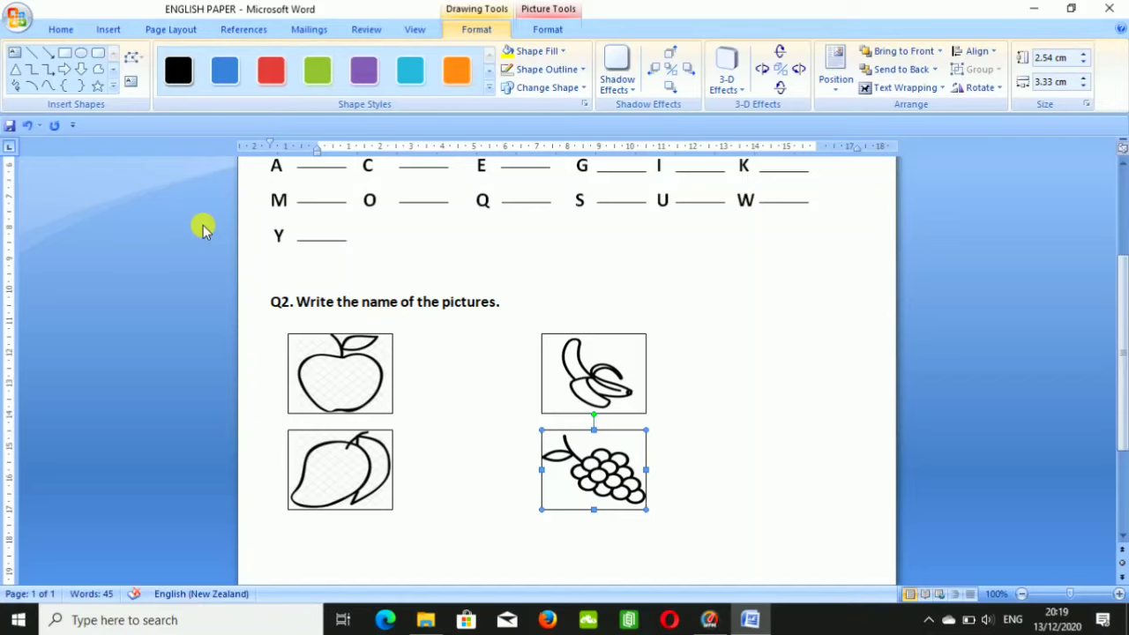
left_click(377, 501)
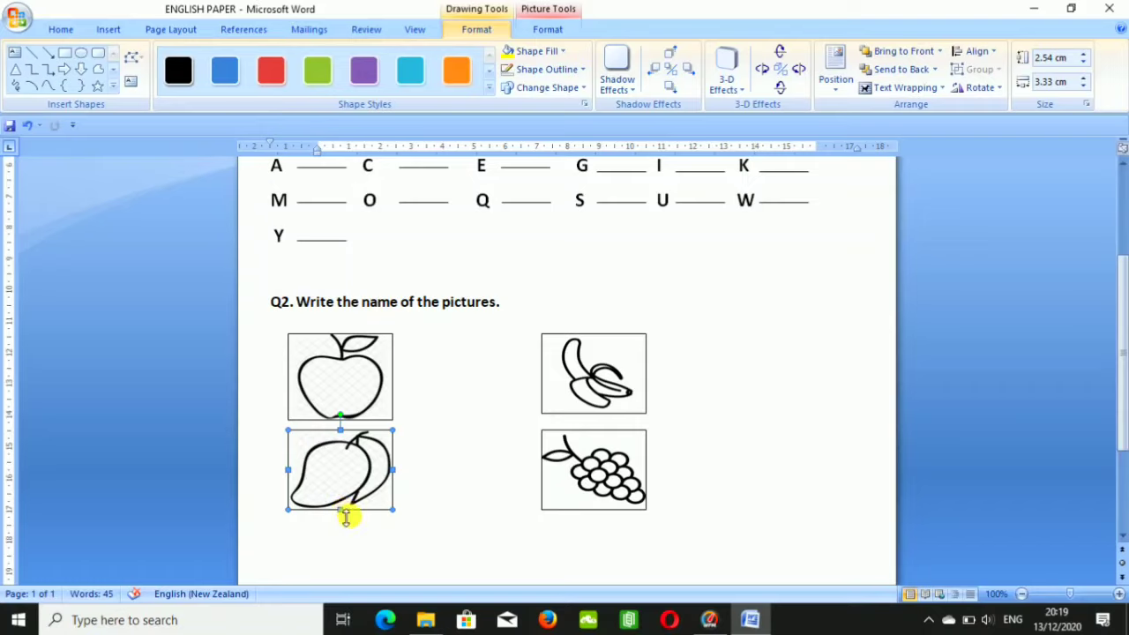
Make the mango picture slightly taller and draw an answer line beside the apple.
left_click_drag(340, 510, 344, 523)
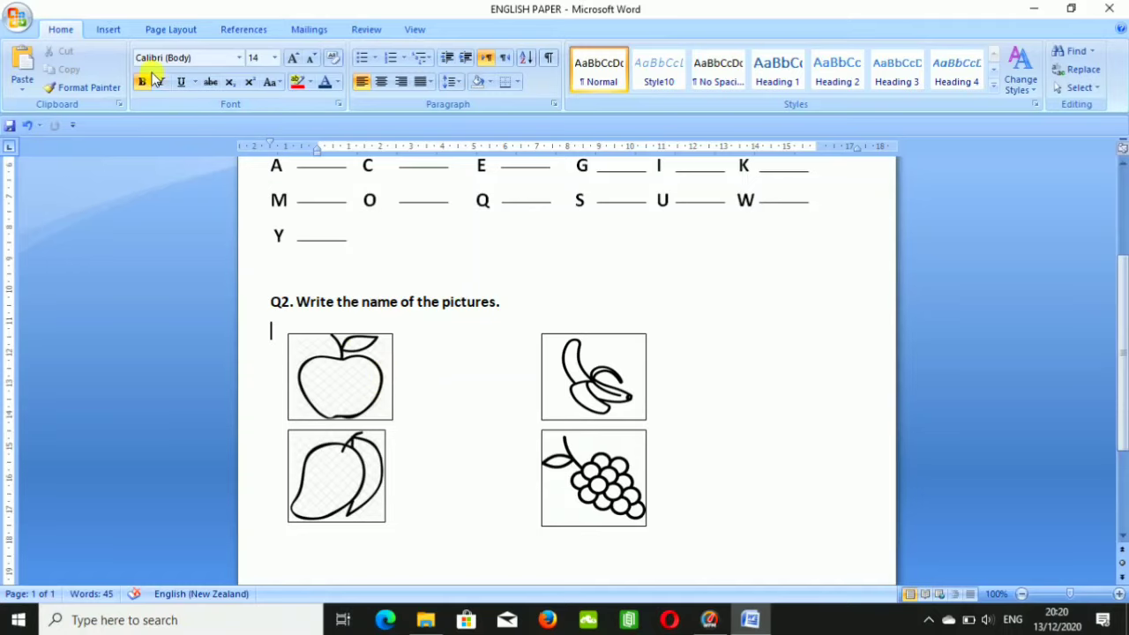
left_click(111, 30)
left_click(249, 83)
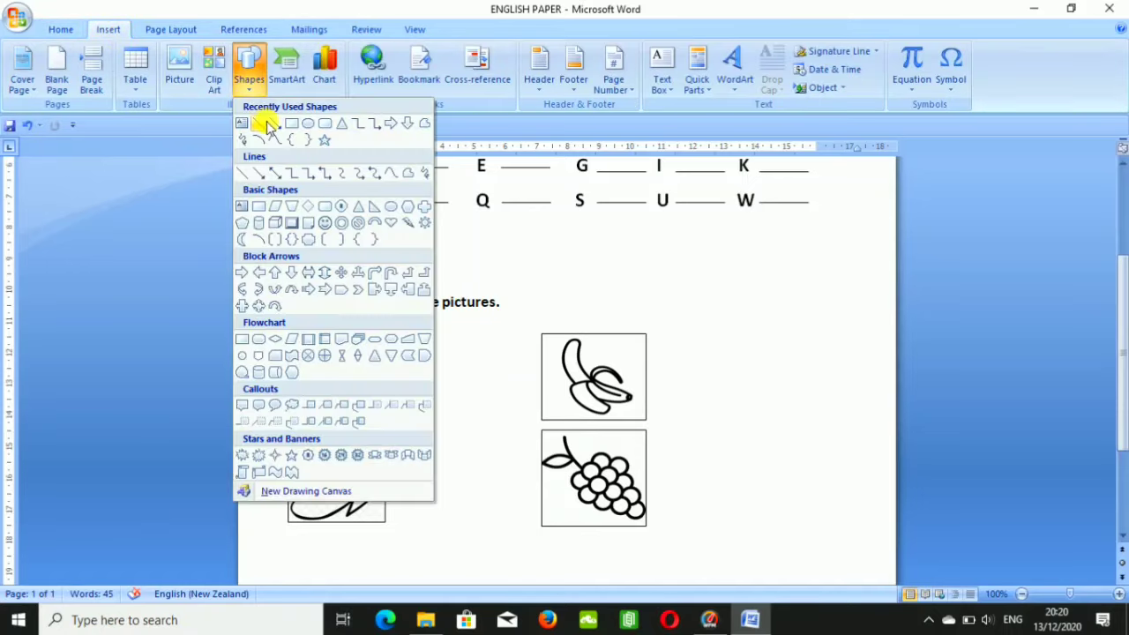
left_click(262, 124)
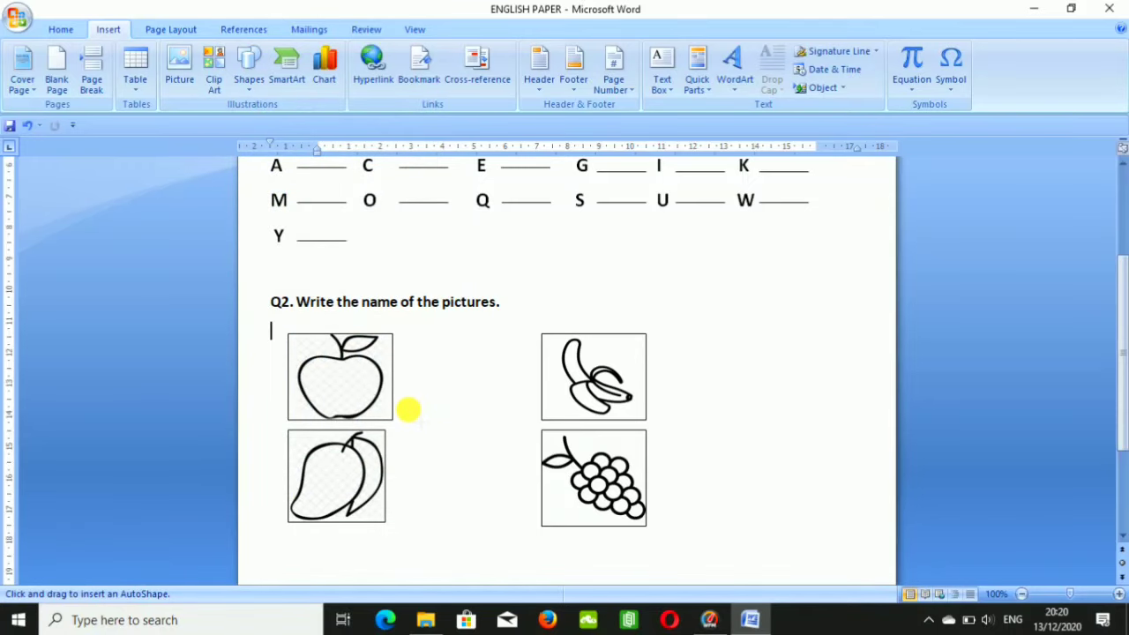
left_click_drag(404, 411, 530, 412)
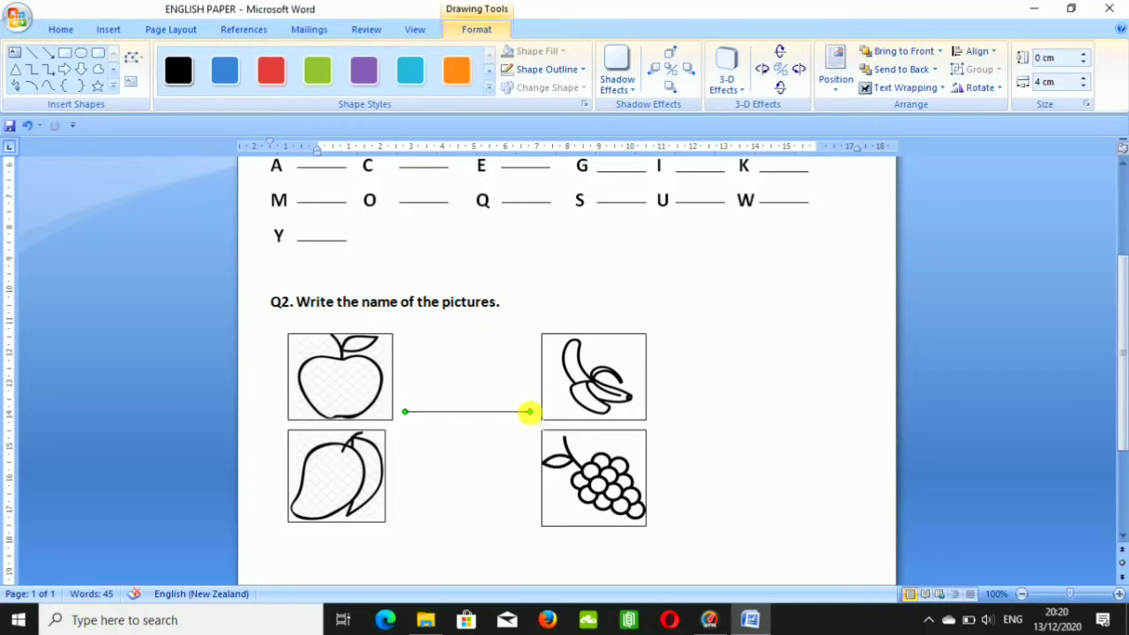
Duplicate the answer line with Ctrl+D and place the copy beside the banana picture.
left_click(521, 426)
left_click(509, 412)
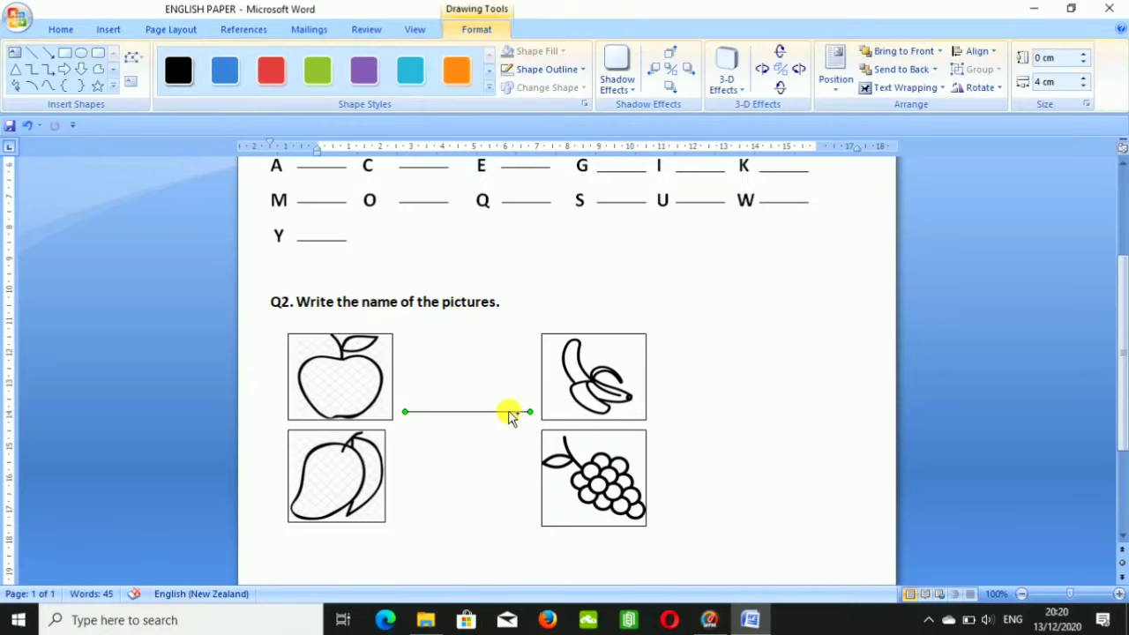
key("ctrl+d")
key("ctrl+d")
key("ctrl+d")
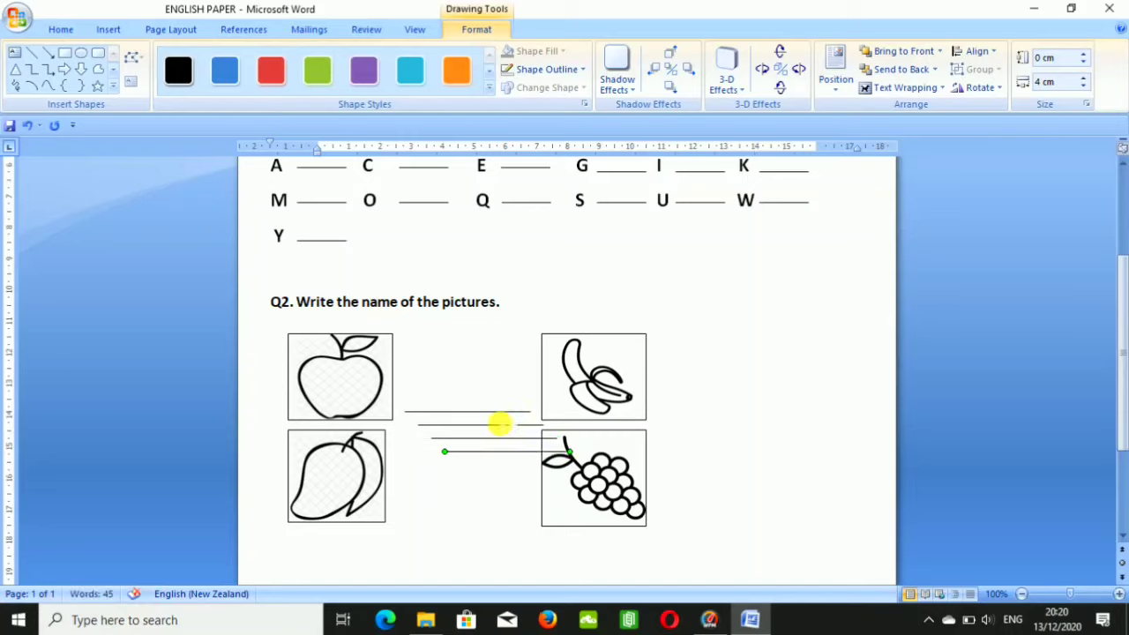
left_click_drag(501, 429, 765, 415)
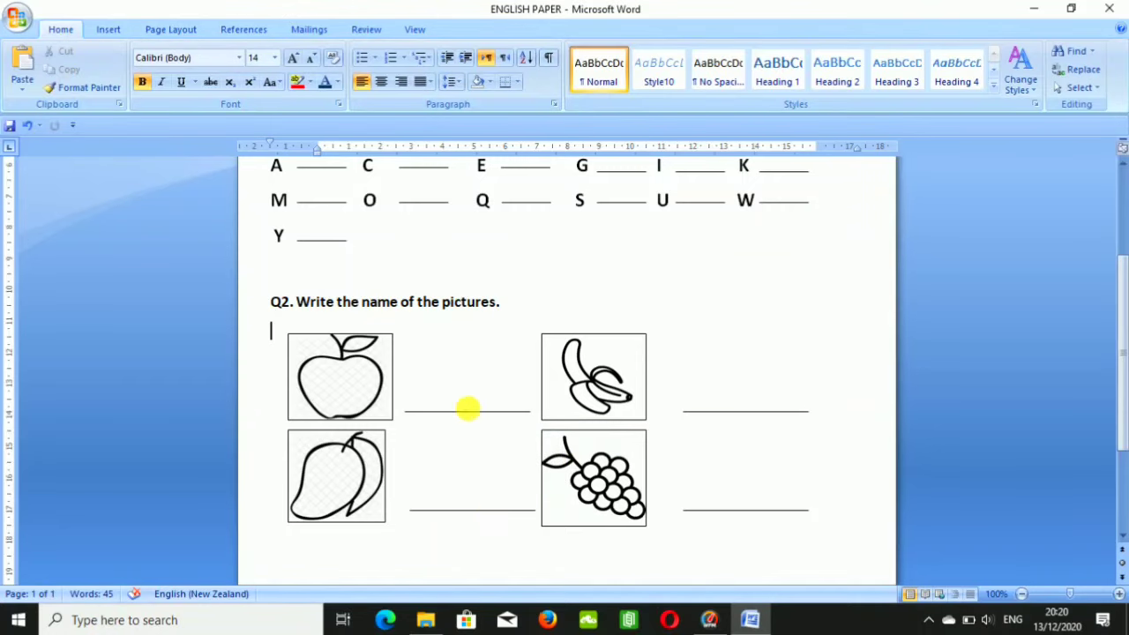
left_click(392, 358)
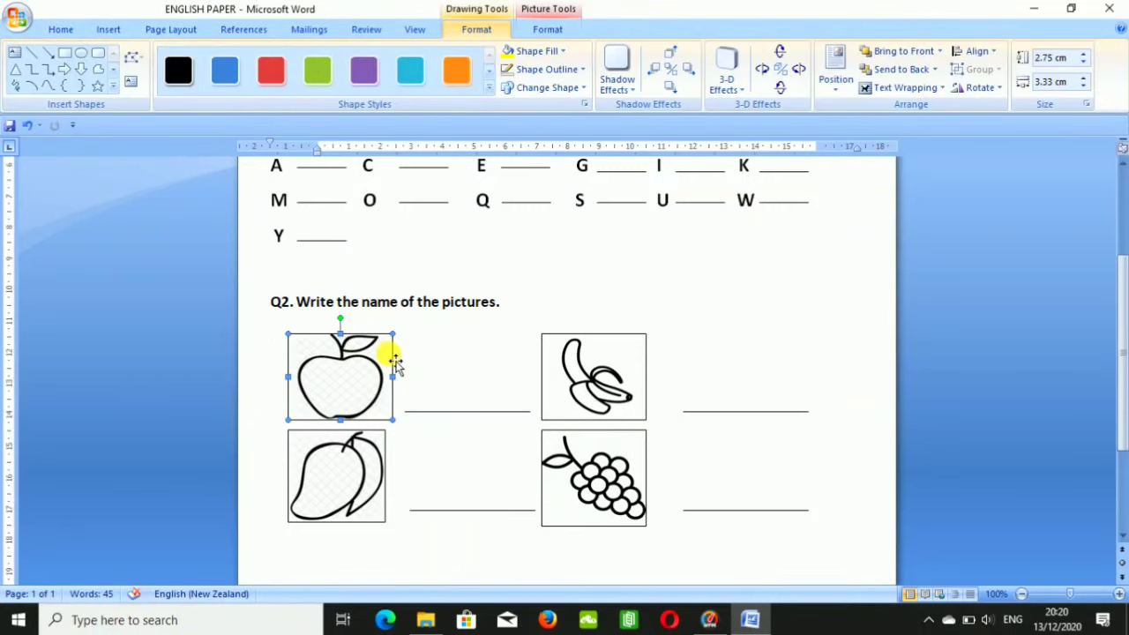
Set No Outline on the apple and banana pictures to remove their borders.
left_click(578, 71)
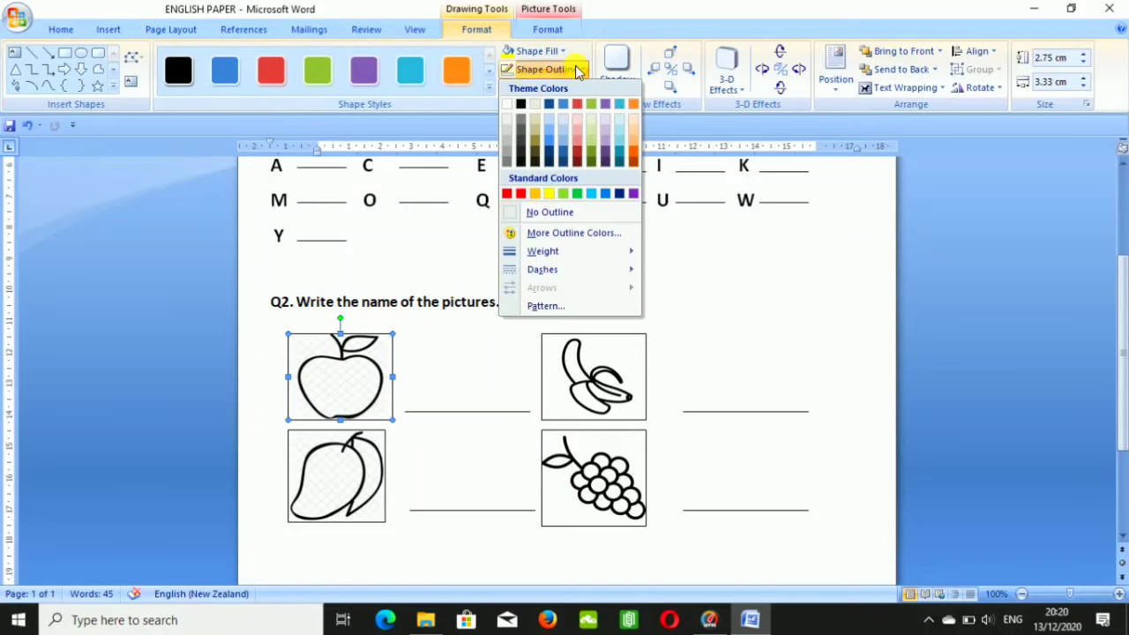
left_click(566, 216)
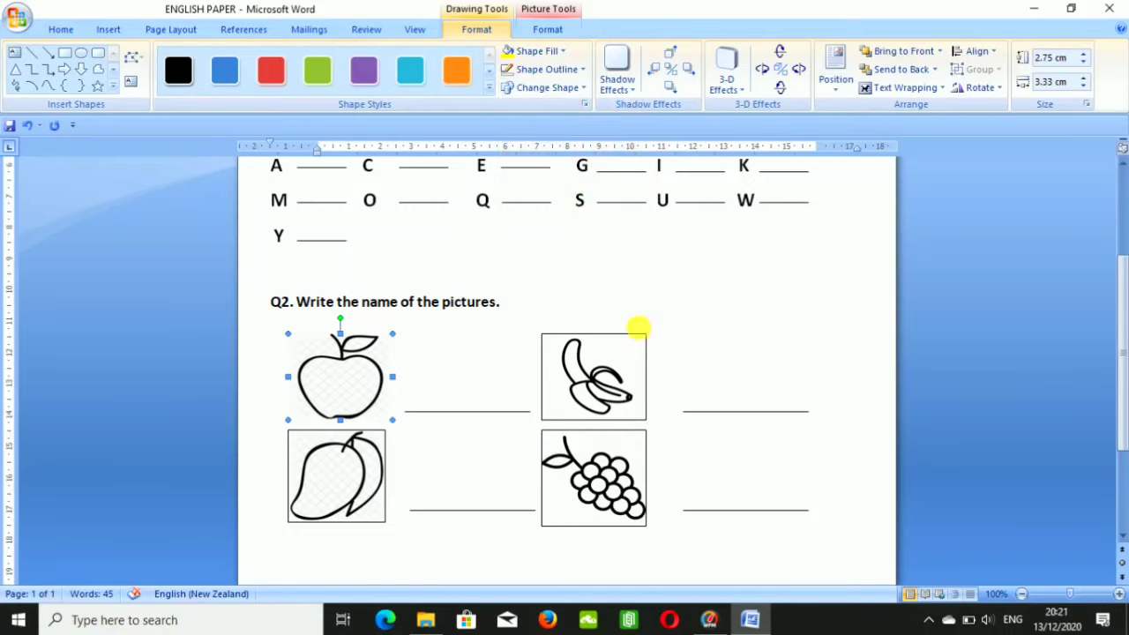
left_click(648, 352)
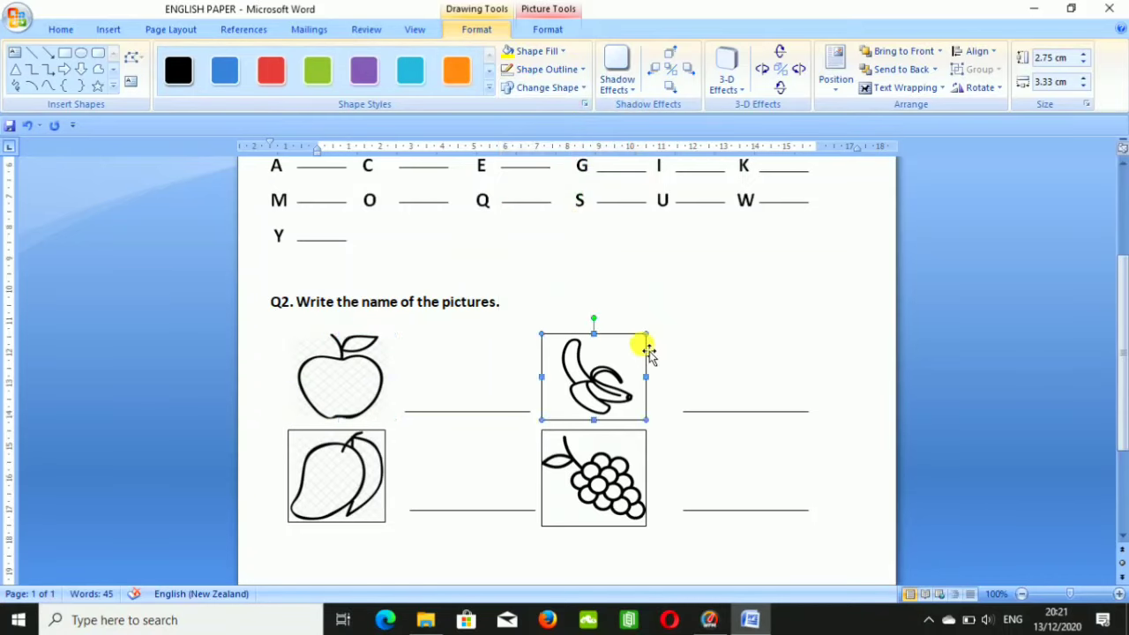
left_click(577, 71)
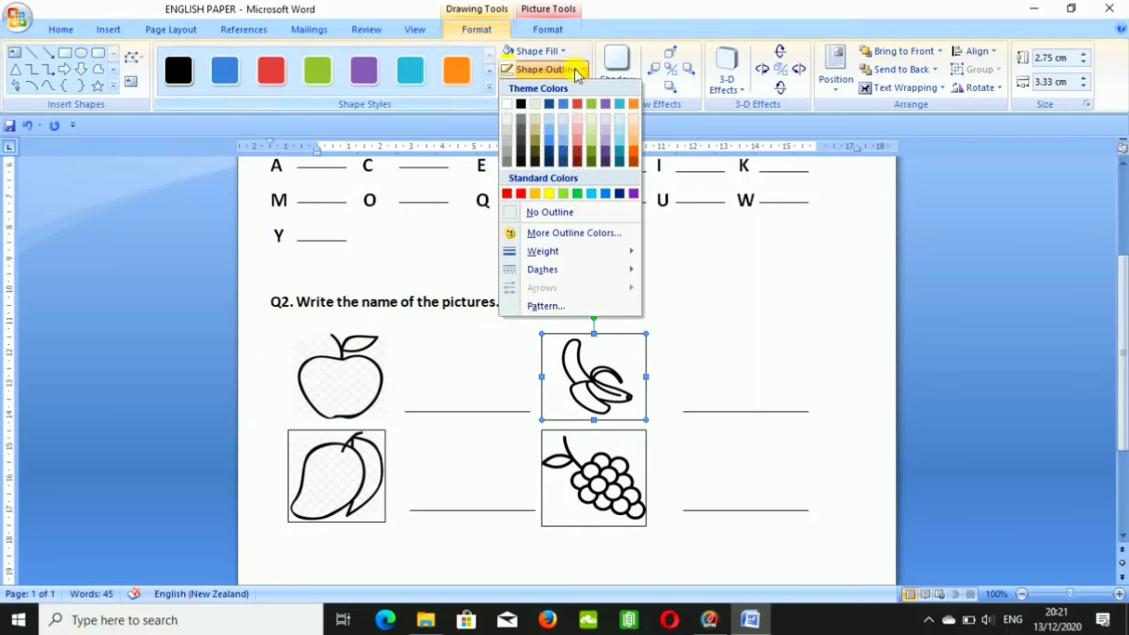
left_click(563, 214)
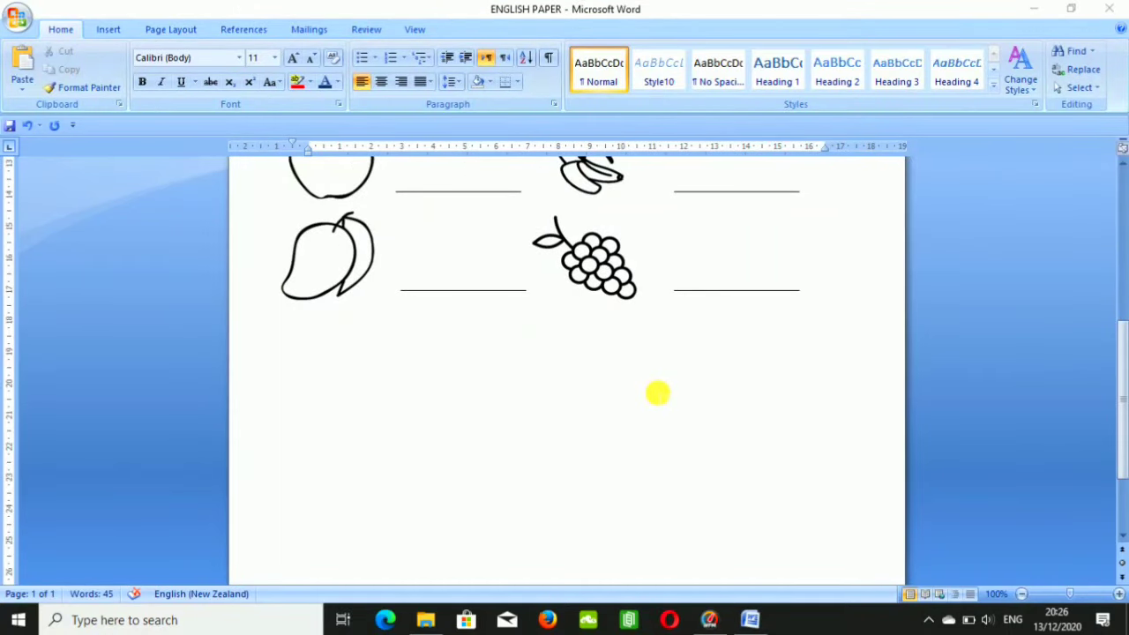
Below the pictures, begin the Q3 heading, fixing stray letters and switching to capitals.
left_click(289, 345)
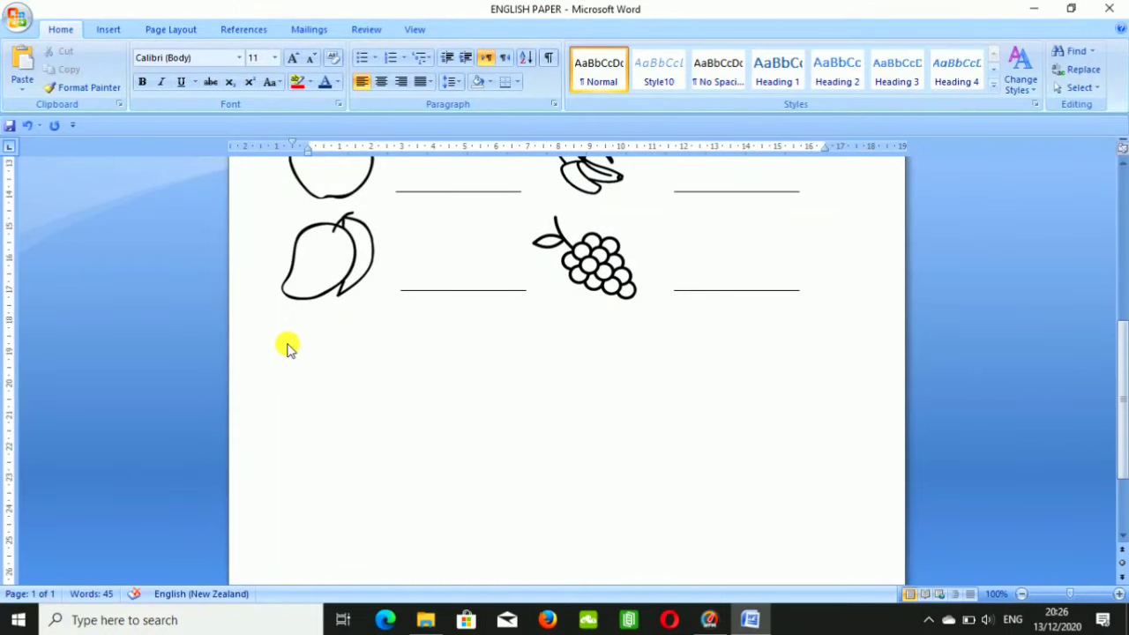
type("q")
type("QQ")
key("BackSpace")
key("BackSpace")
type("he name")
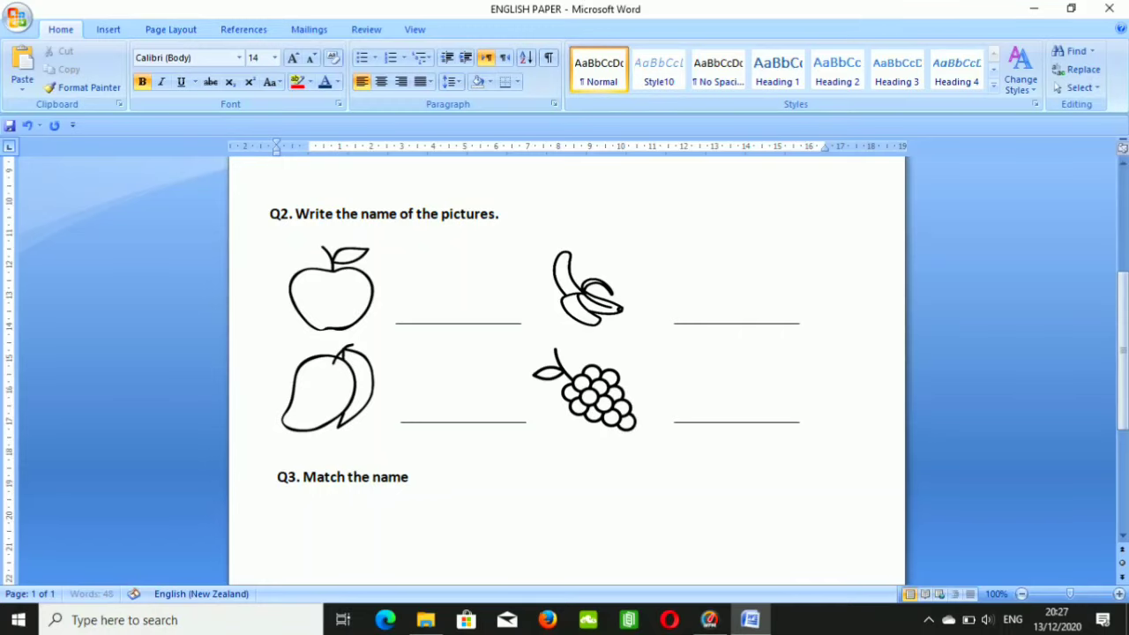
type("q")
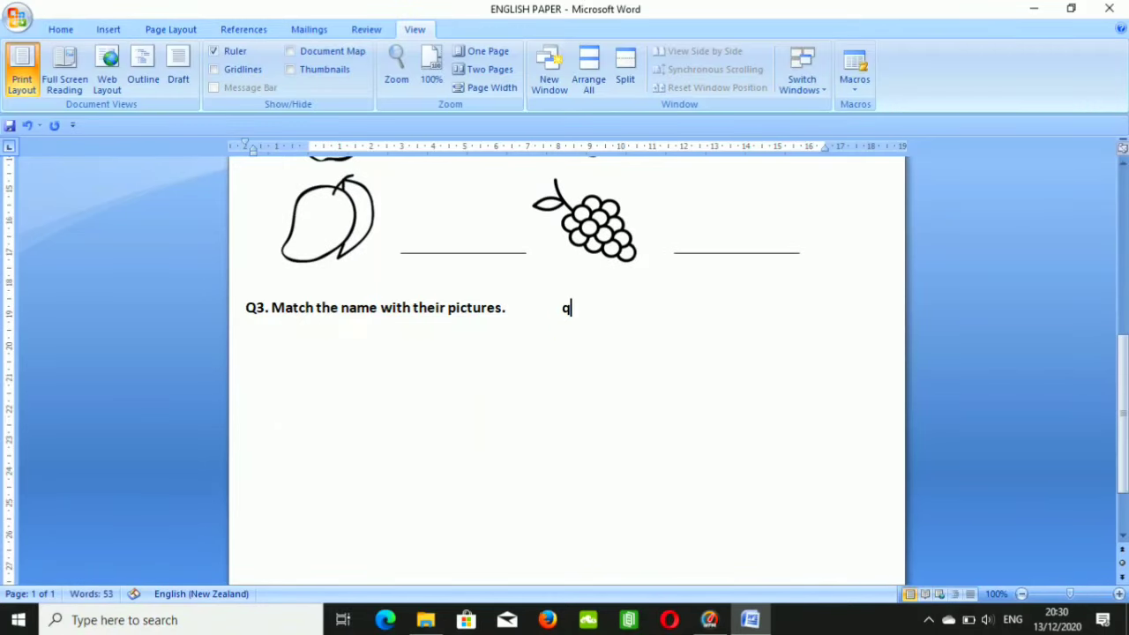
key("BackSpace")
key("Caps_Lock")
type("Q")
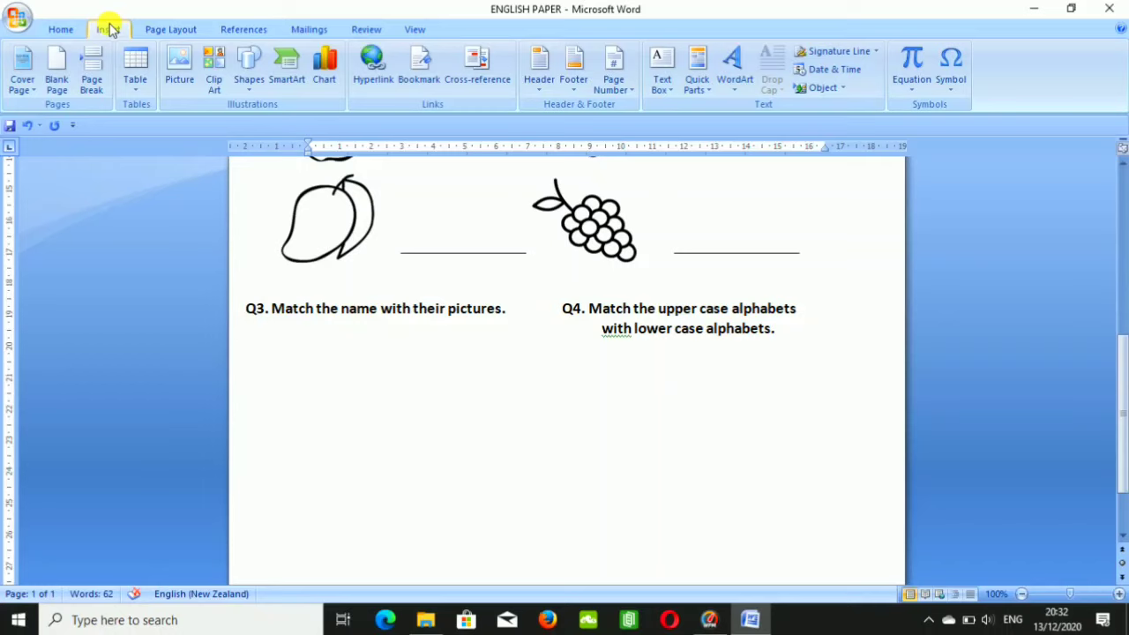
Draw a rectangle under Q3, duplicate it and stack five boxes in one column.
left_click(251, 84)
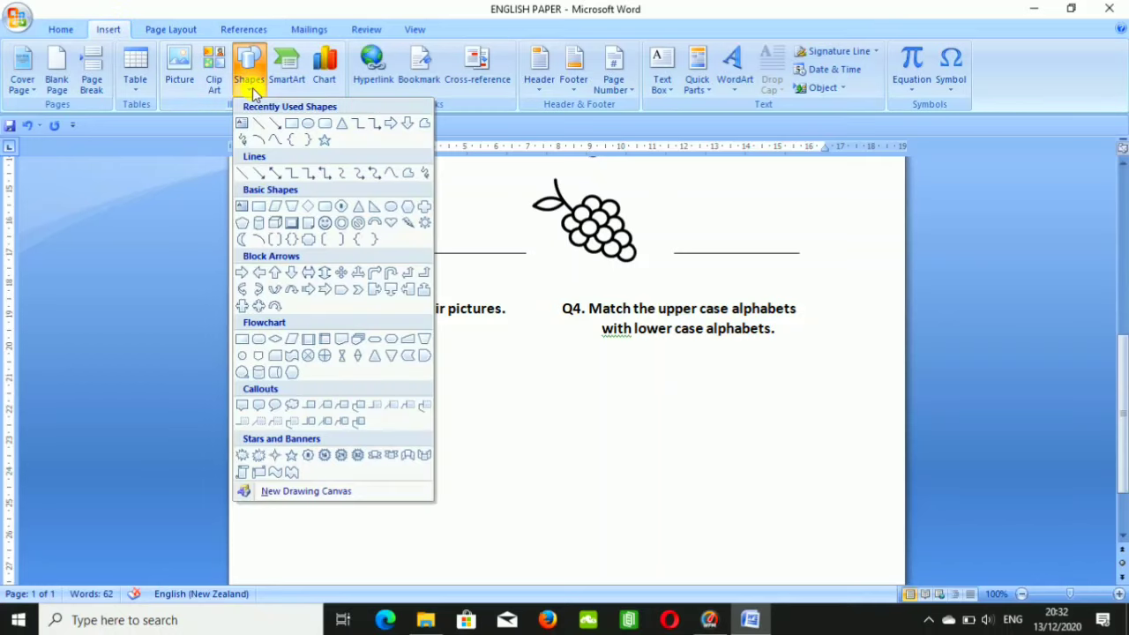
left_click(291, 126)
scroll(441, 360, "down", 2)
left_click_drag(249, 255, 335, 320)
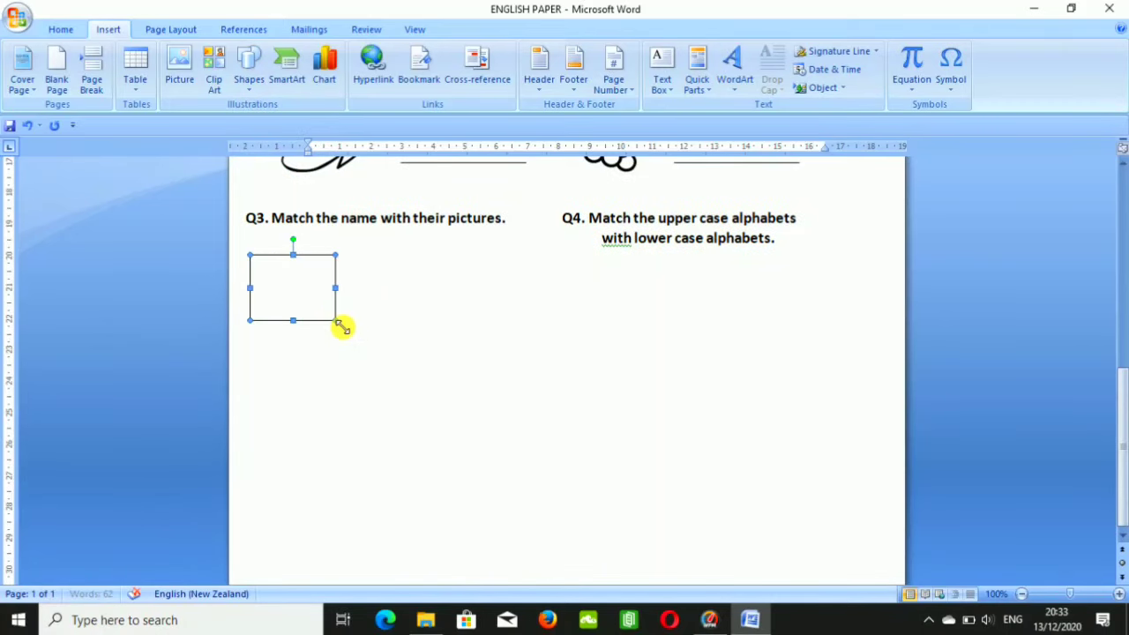
key("ctrl+d")
key("ctrl+d")
key("ctrl+d")
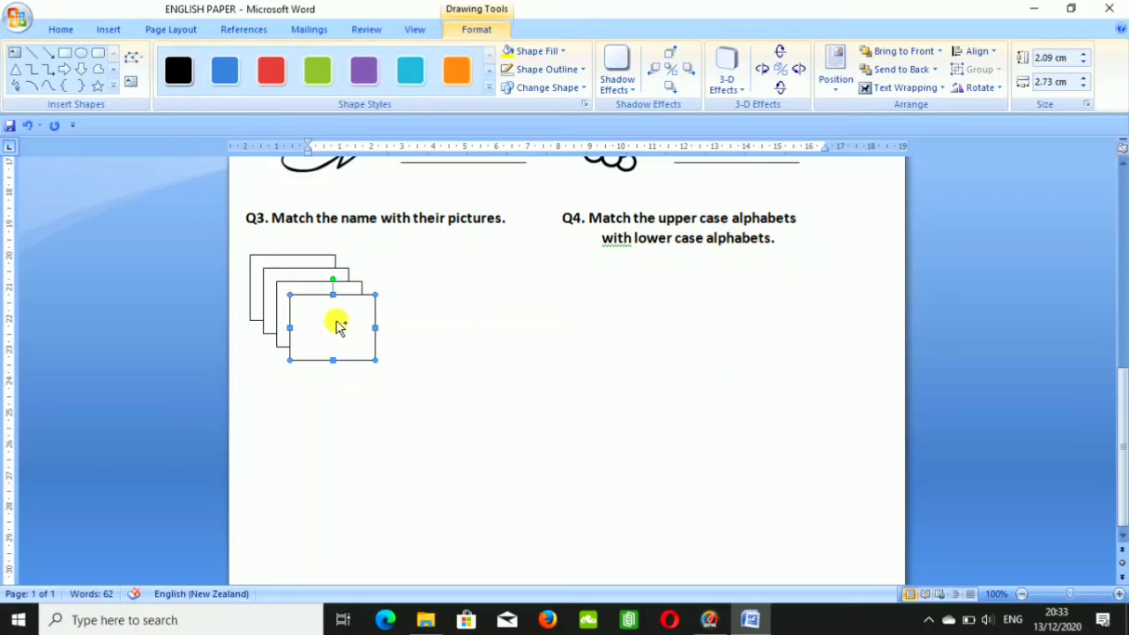
left_click_drag(339, 326, 313, 428)
left_click_drag(314, 340, 297, 379)
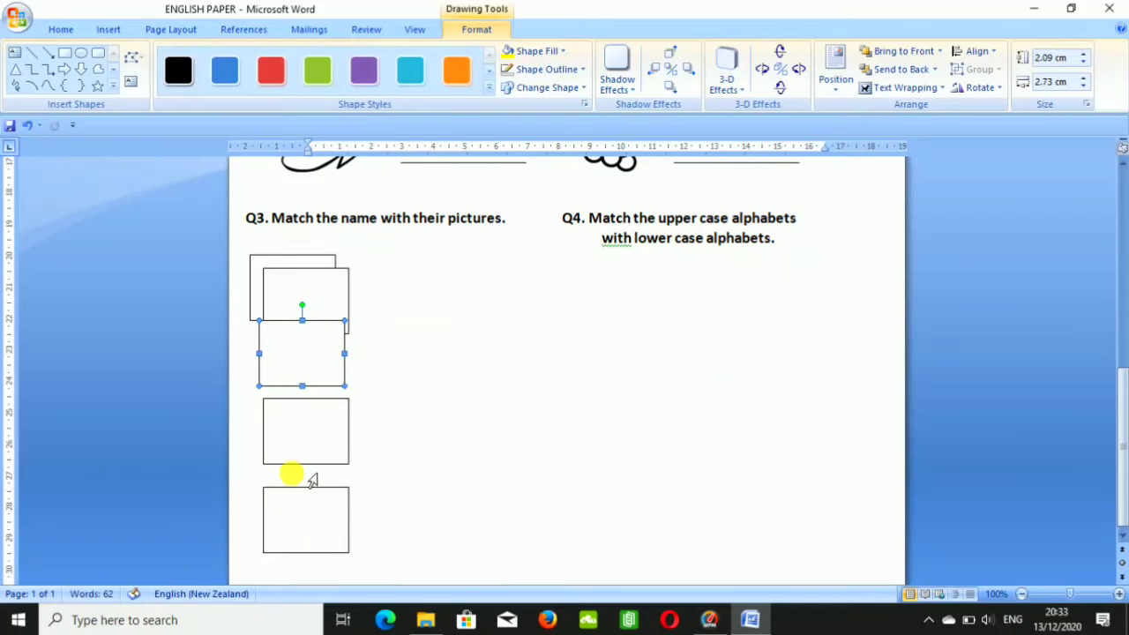
left_click_drag(291, 497, 279, 540)
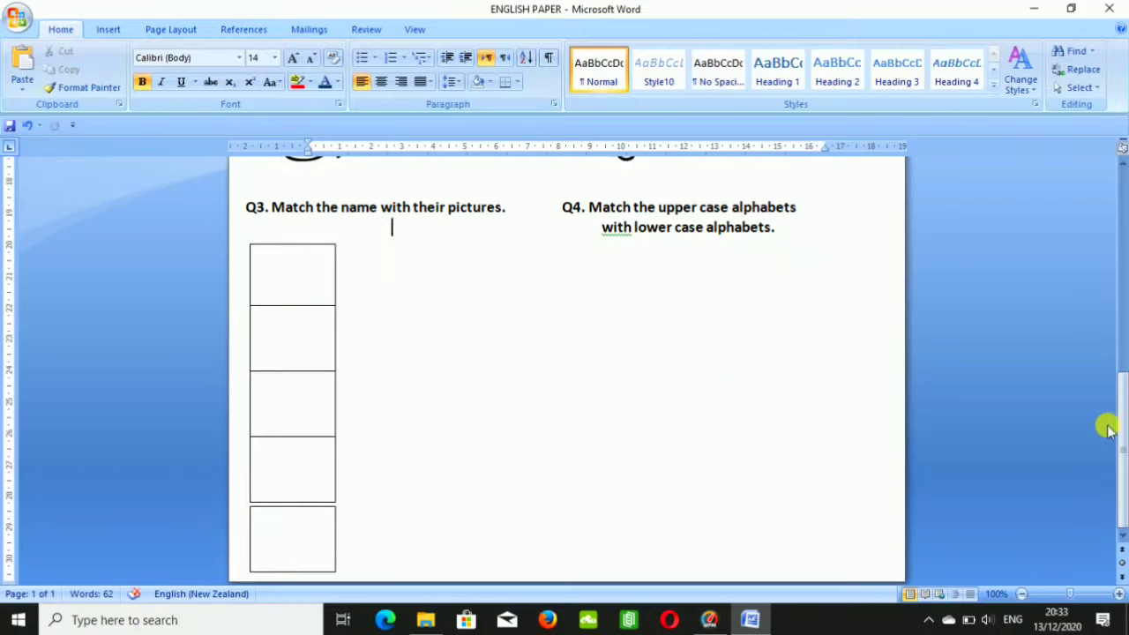
scroll(391, 270, "up", 2)
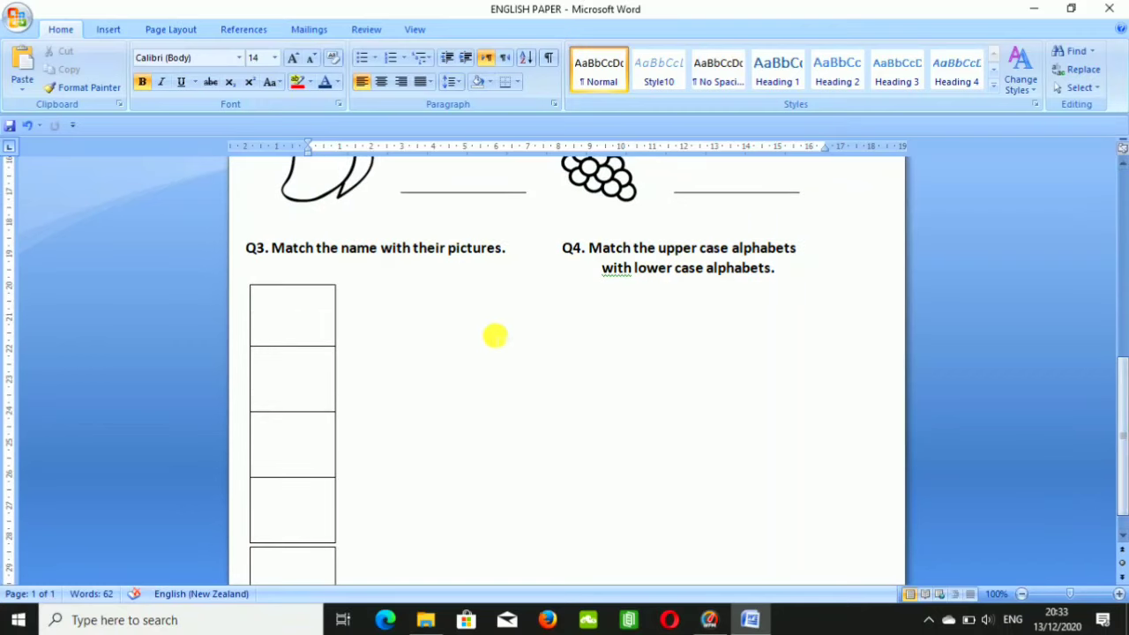
left_click(316, 315)
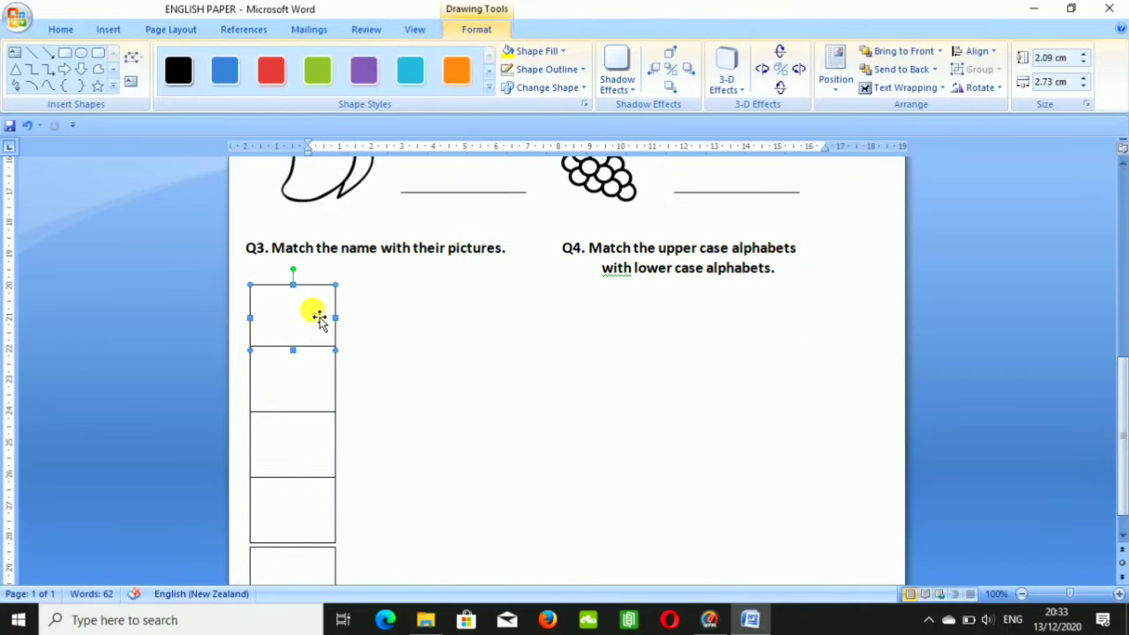
Fill the top Q3 box with the house picture from the Desktop SPN folder.
left_click(561, 54)
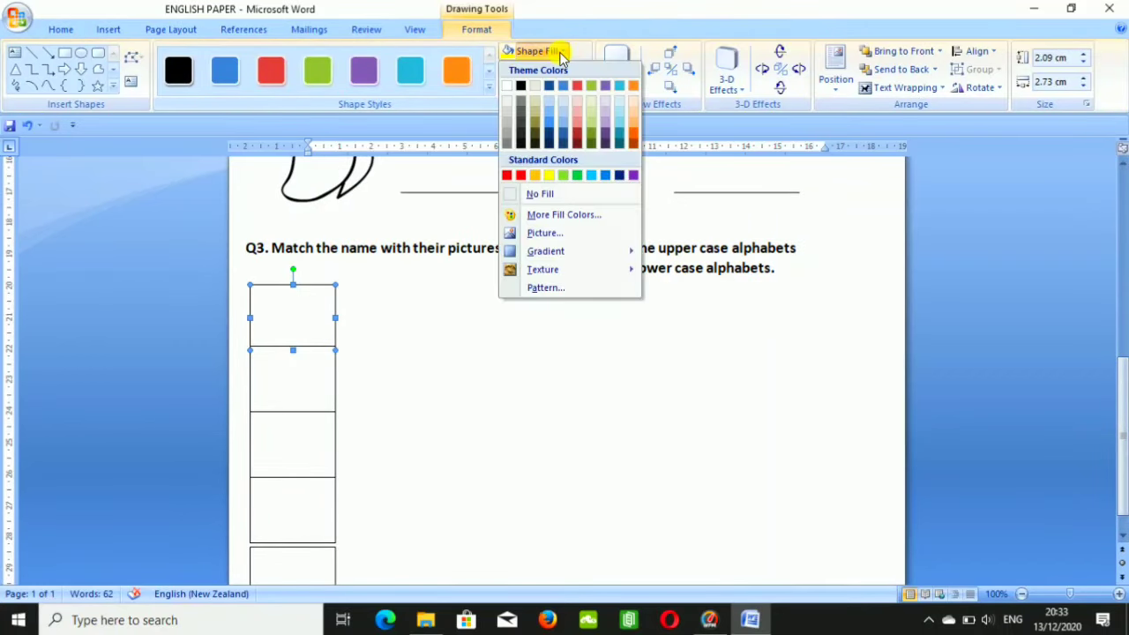
left_click(561, 233)
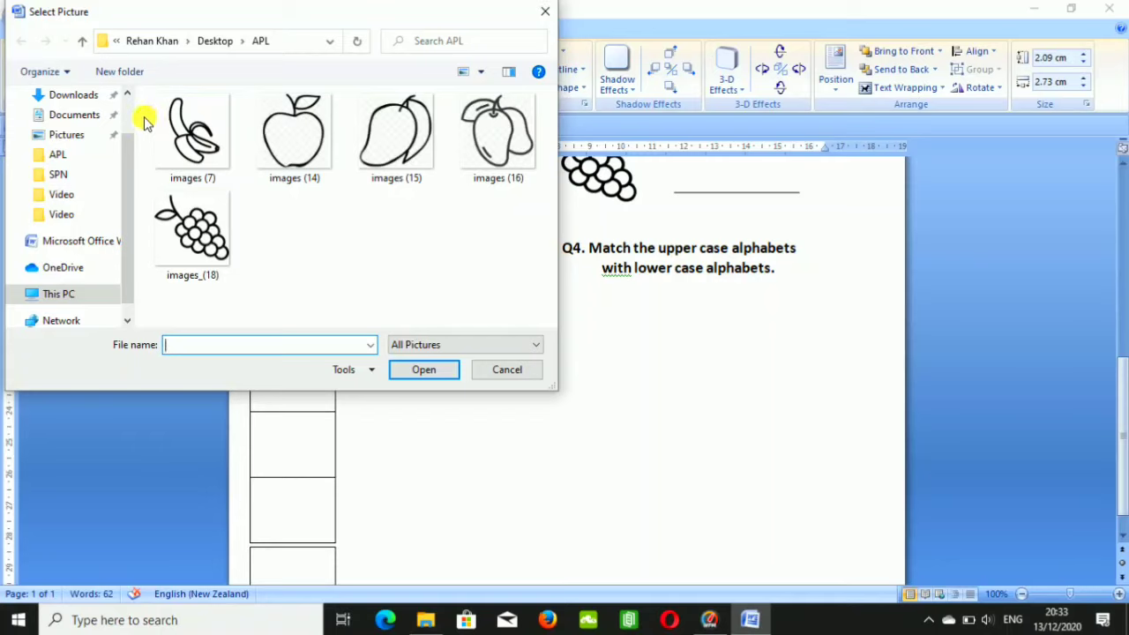
scroll(124, 115, "up", 1)
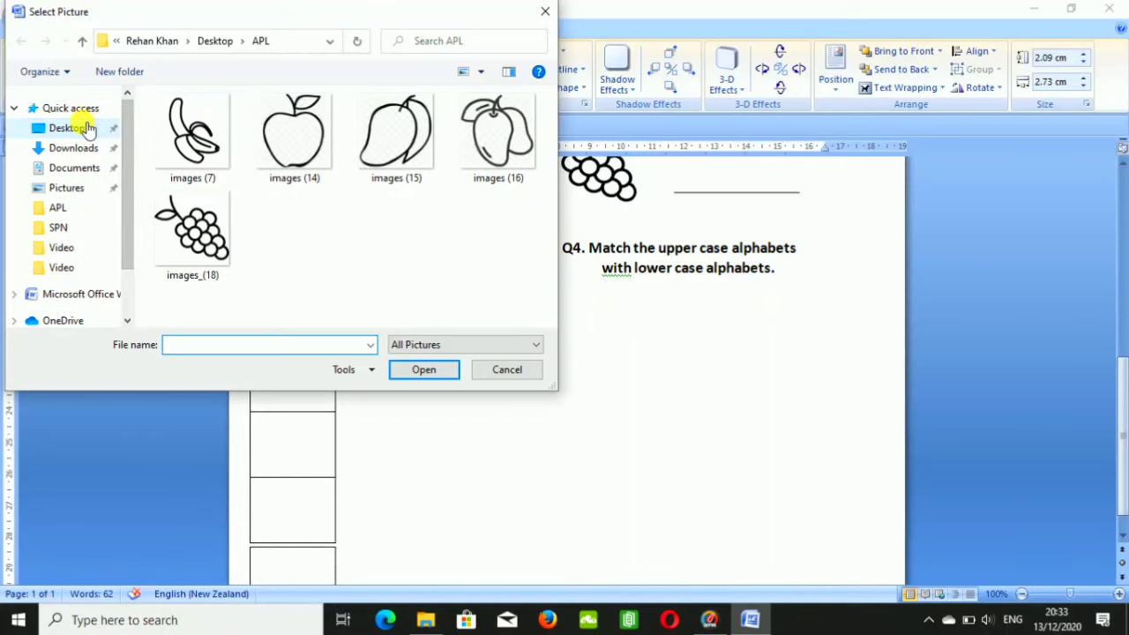
left_click(86, 128)
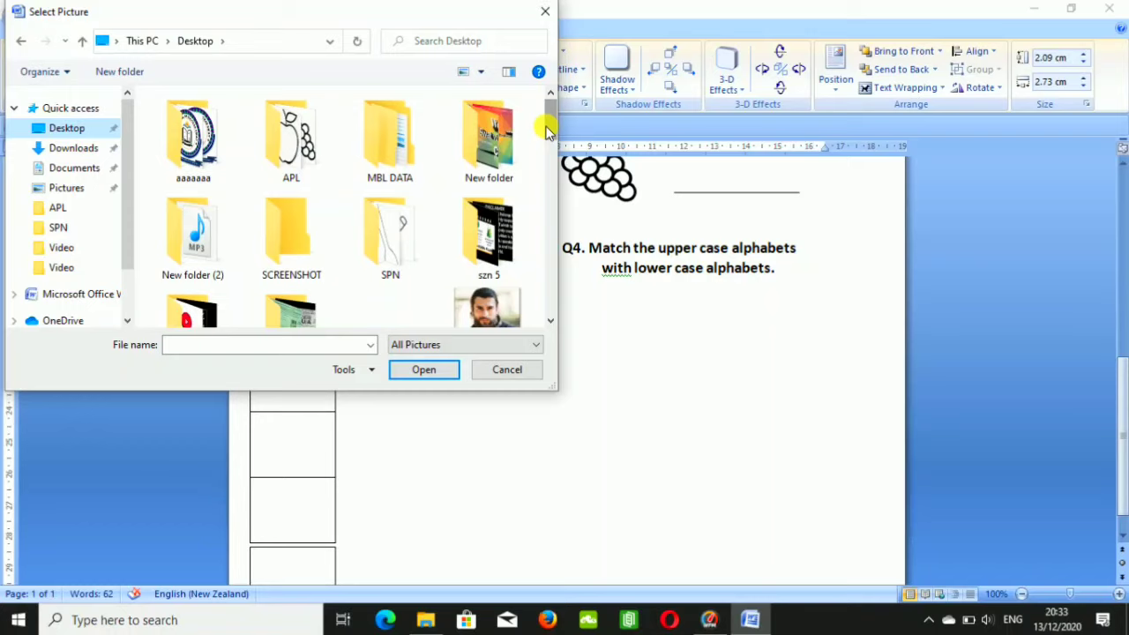
scroll(547, 130, "down", 1)
double_click(399, 231)
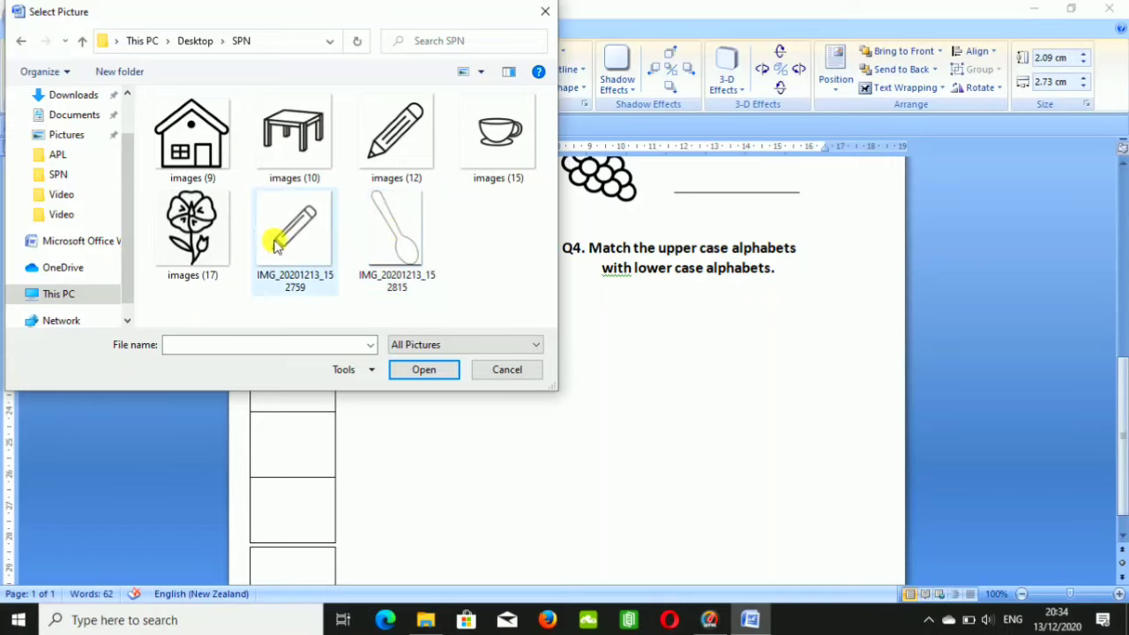
double_click(214, 159)
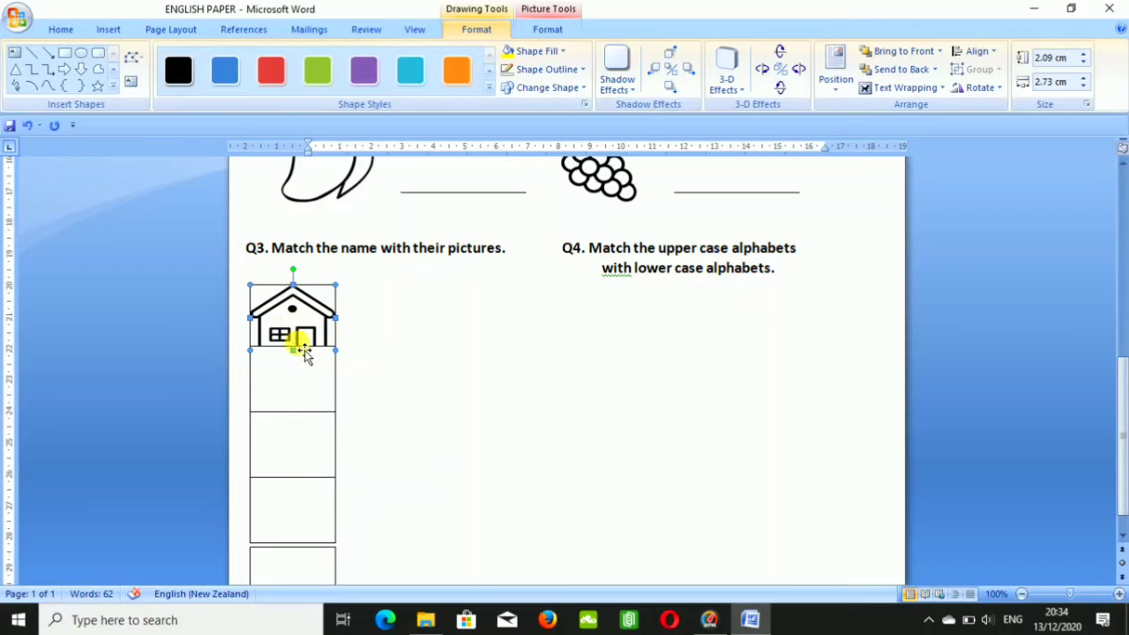
Fill the second Q3 box with the table picture.
left_click(307, 365)
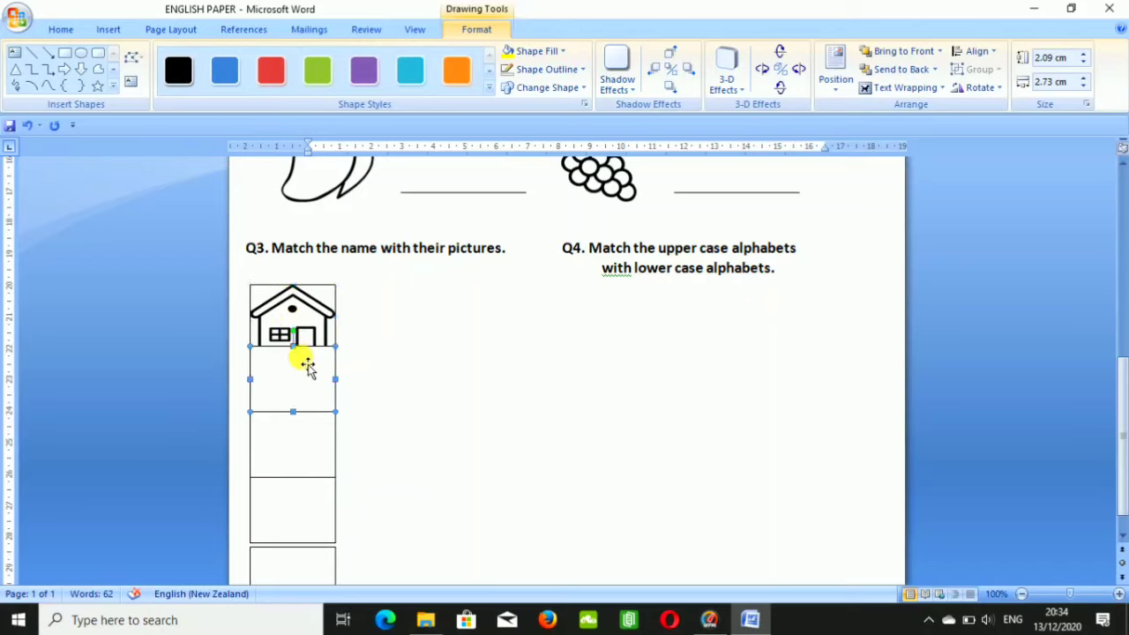
left_click(538, 50)
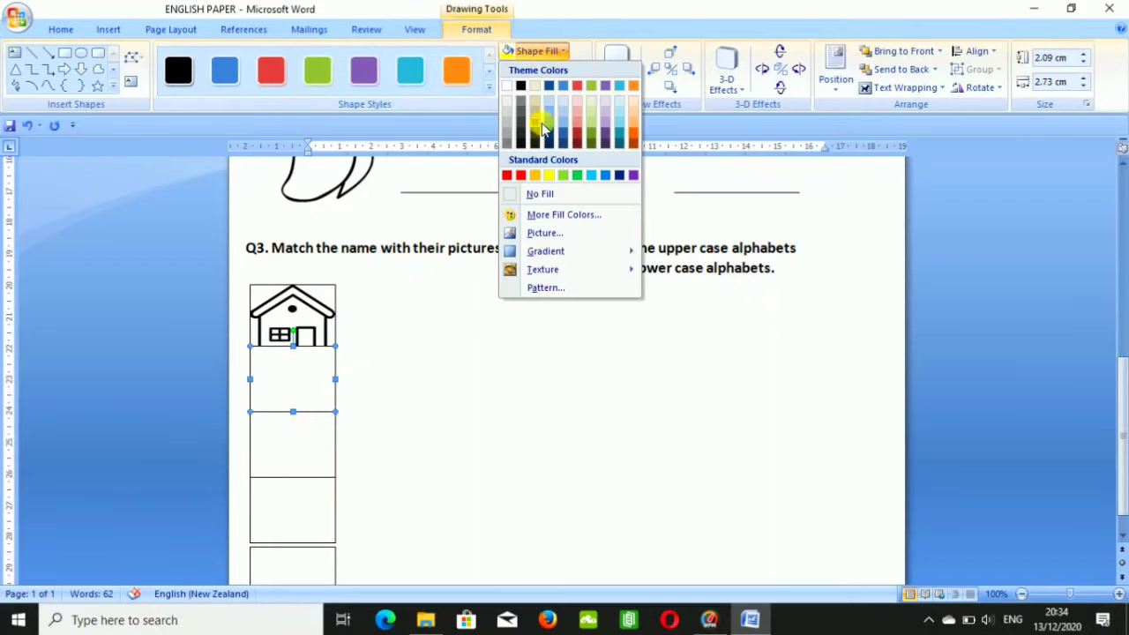
left_click(542, 237)
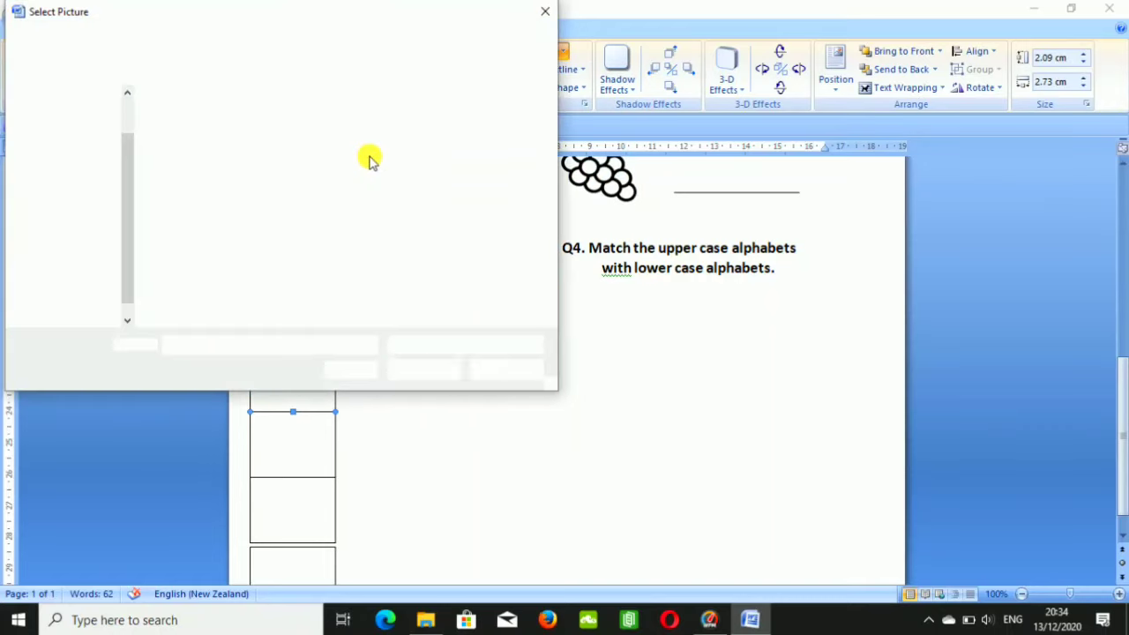
double_click(298, 150)
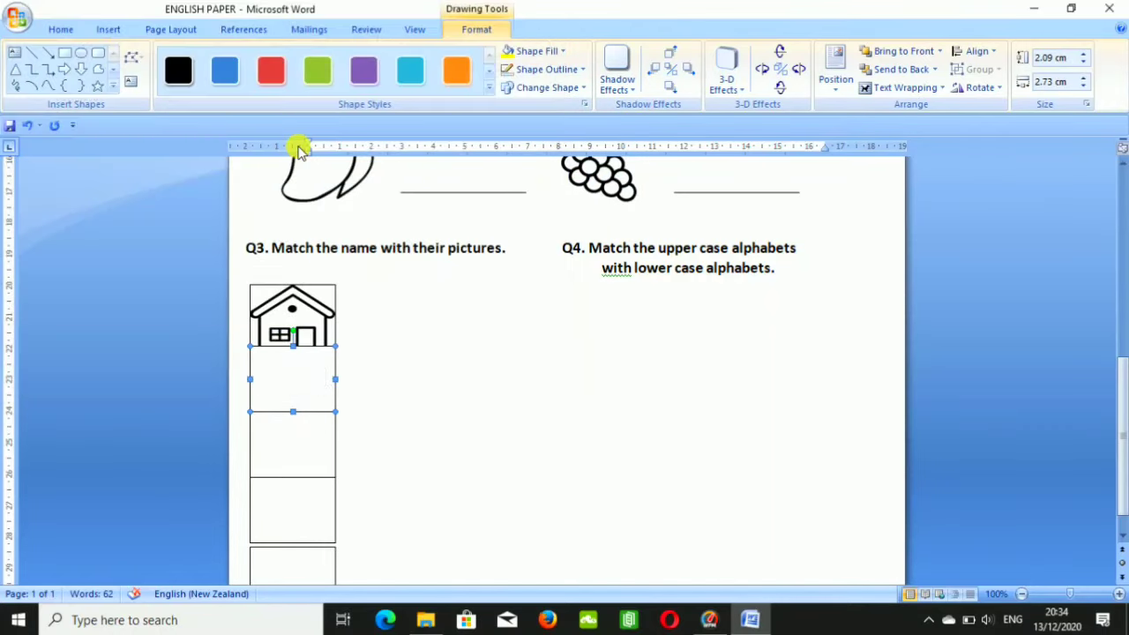
left_click(305, 475)
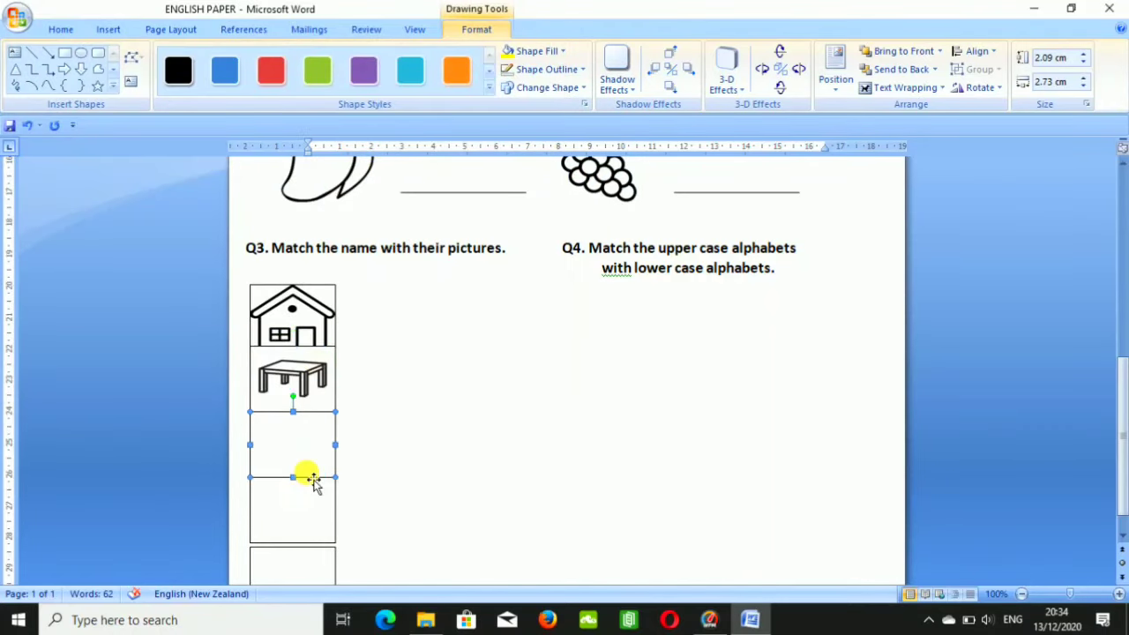
left_click(540, 50)
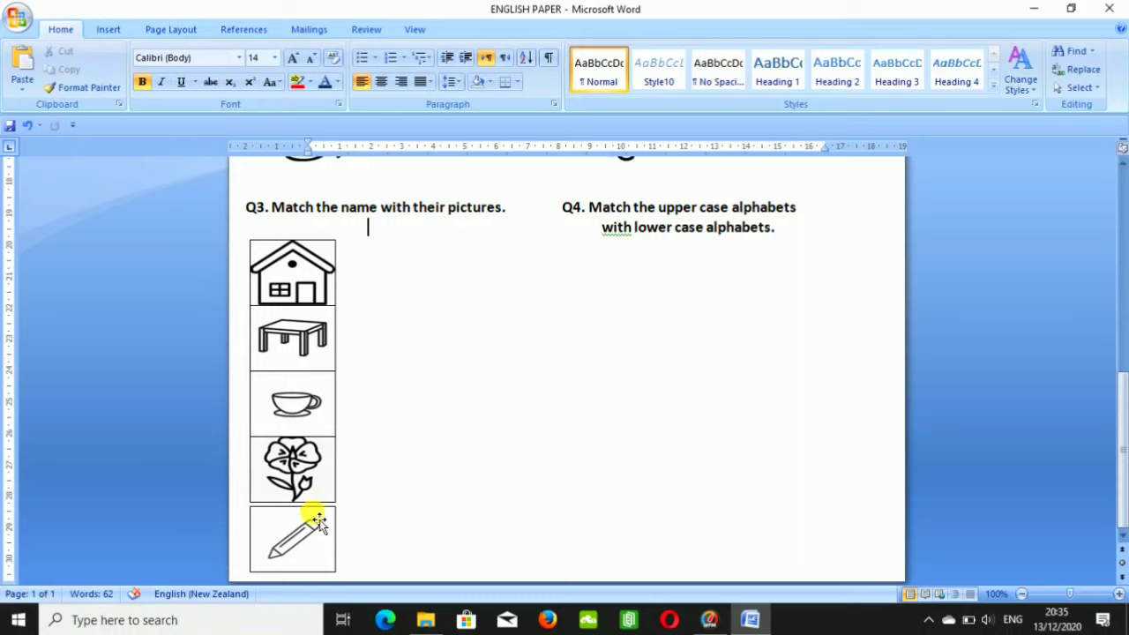
Stretch the pencil box's top edge up slightly.
left_click(308, 515)
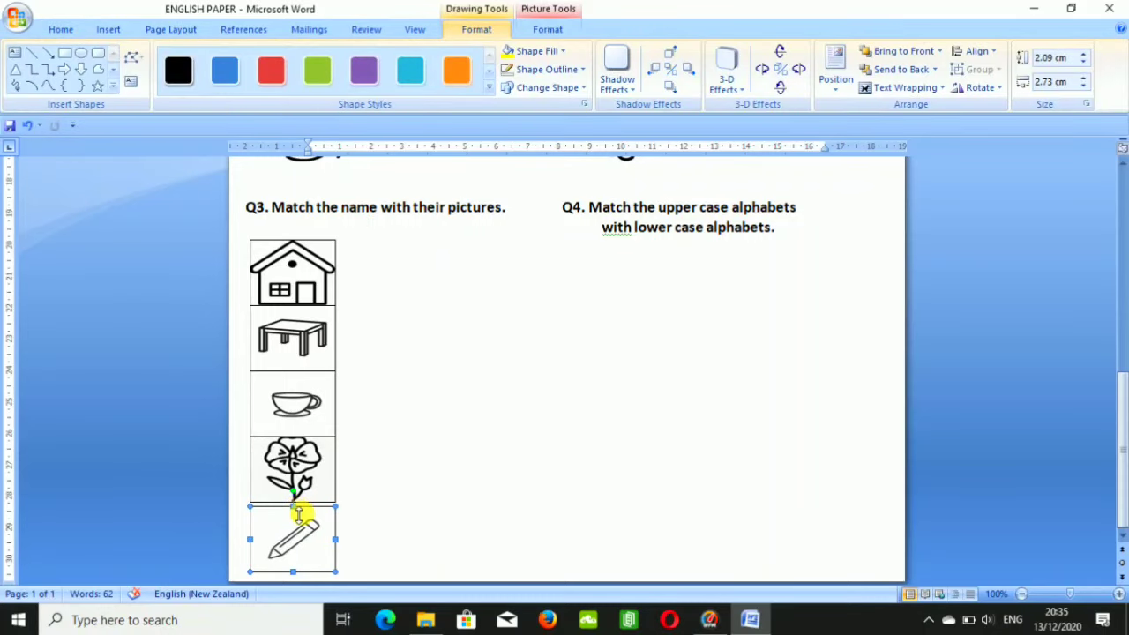
left_click_drag(294, 506, 294, 502)
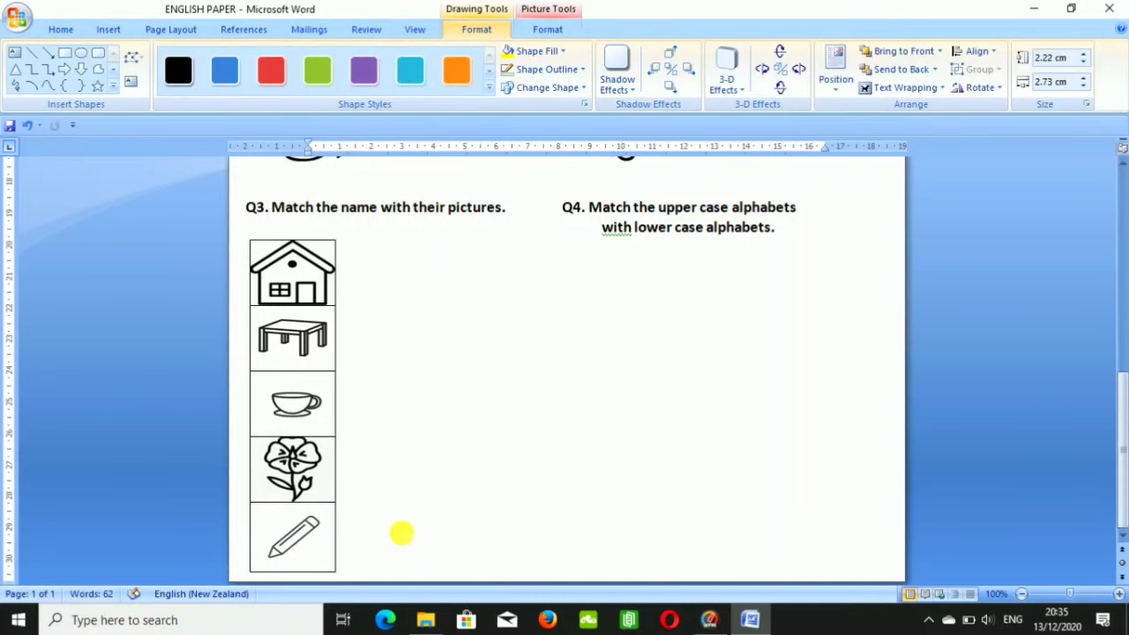
left_click(401, 533)
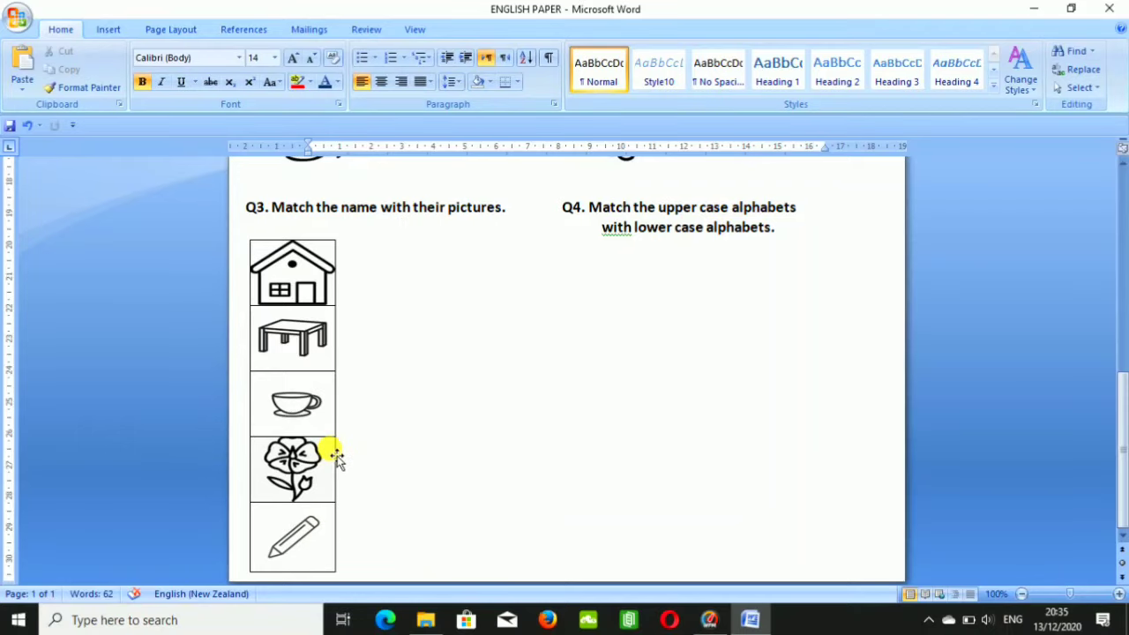
Remove outlines from all five Q3 pictures and nudge the cup picture up slightly.
left_click(339, 272)
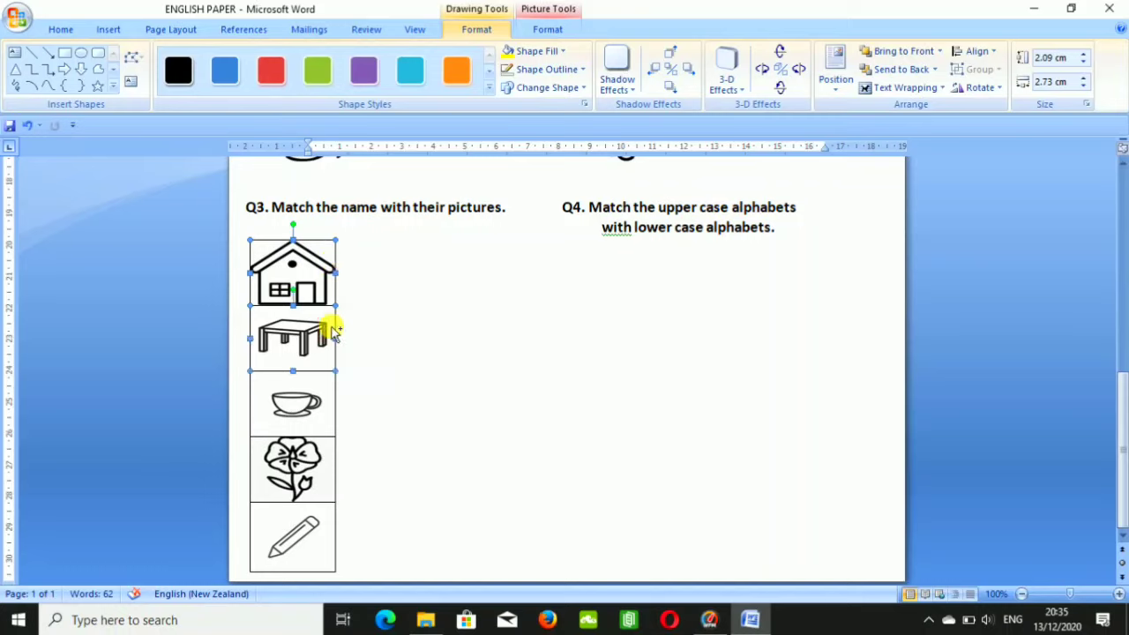
left_click(328, 384, "shift")
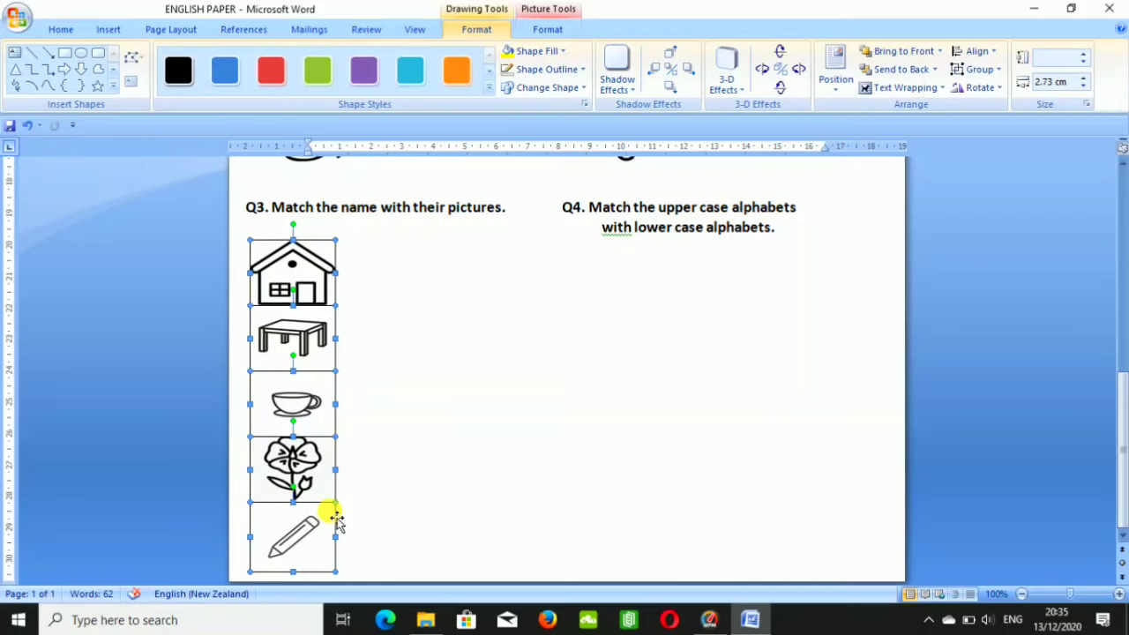
left_click(577, 70)
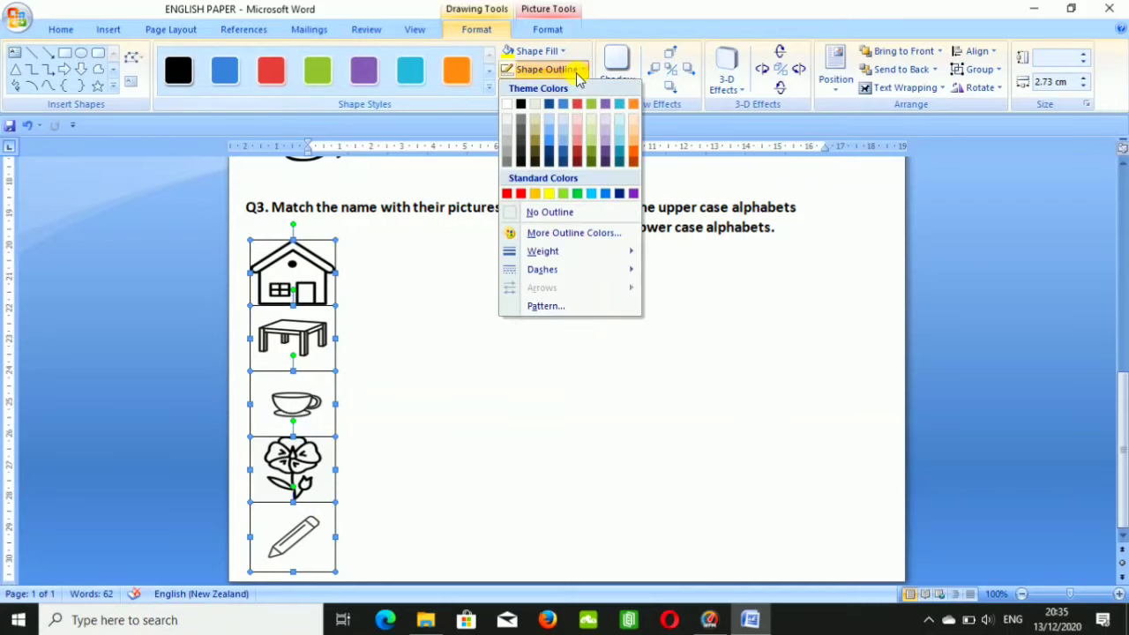
left_click(557, 212)
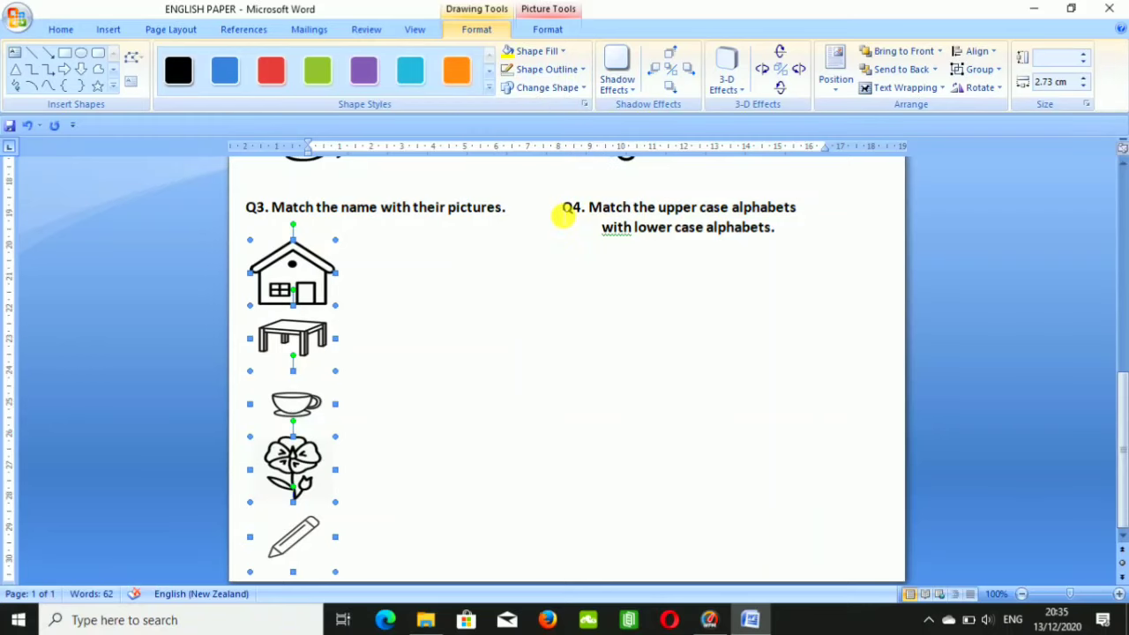
left_click(416, 357)
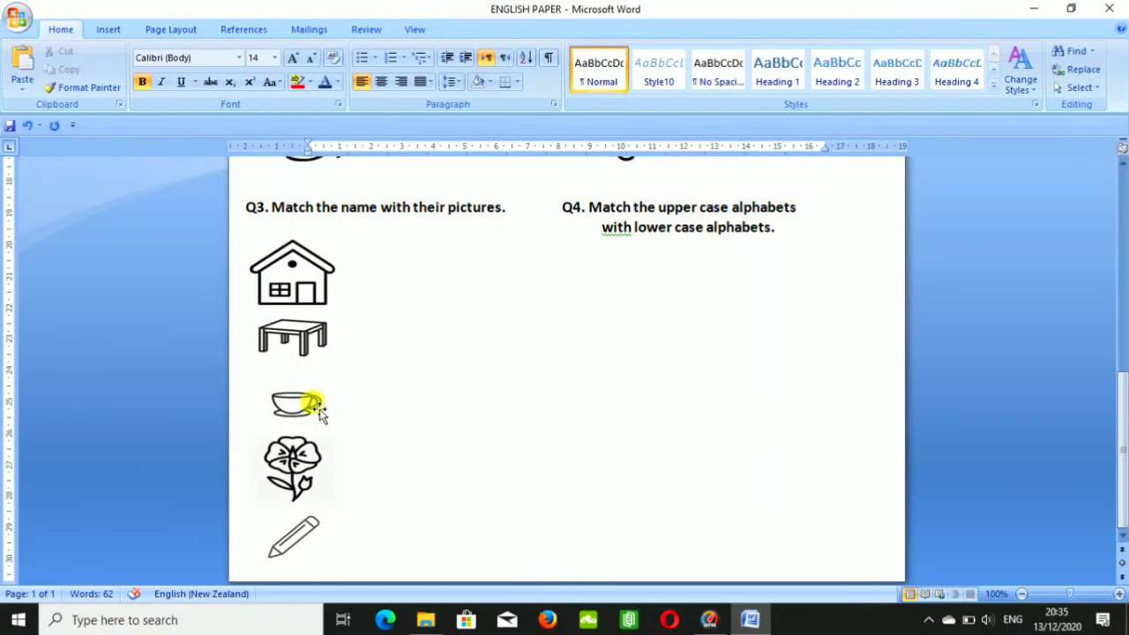
left_click_drag(319, 415, 319, 405)
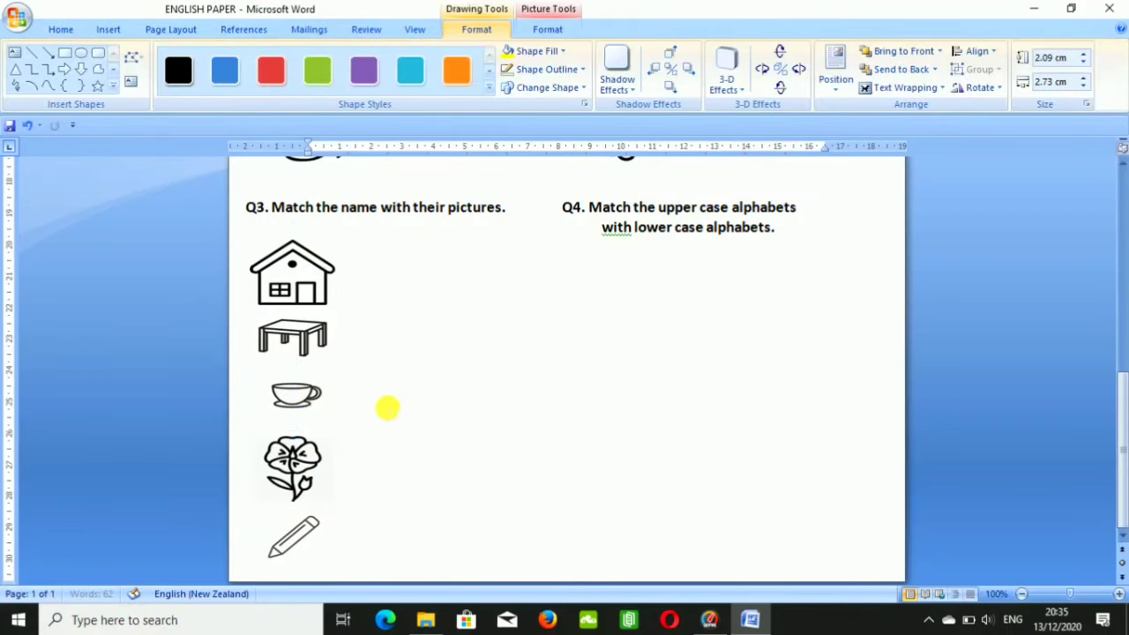
left_click(388, 408)
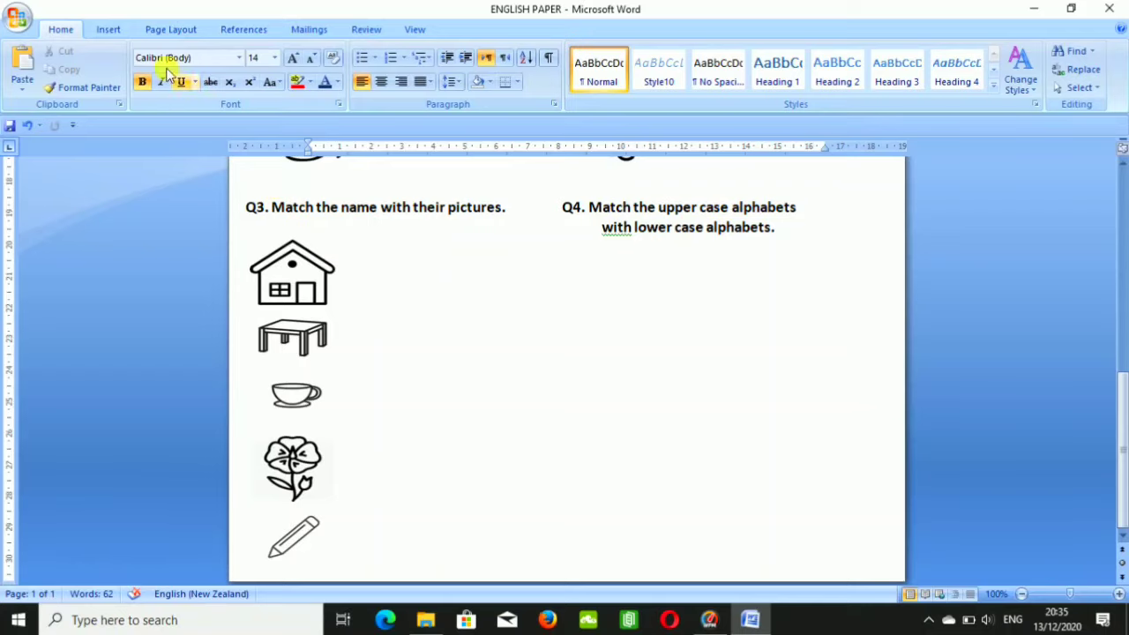
Insert a simple text box and finish the word list: Flower, House, Cup.
left_click(109, 30)
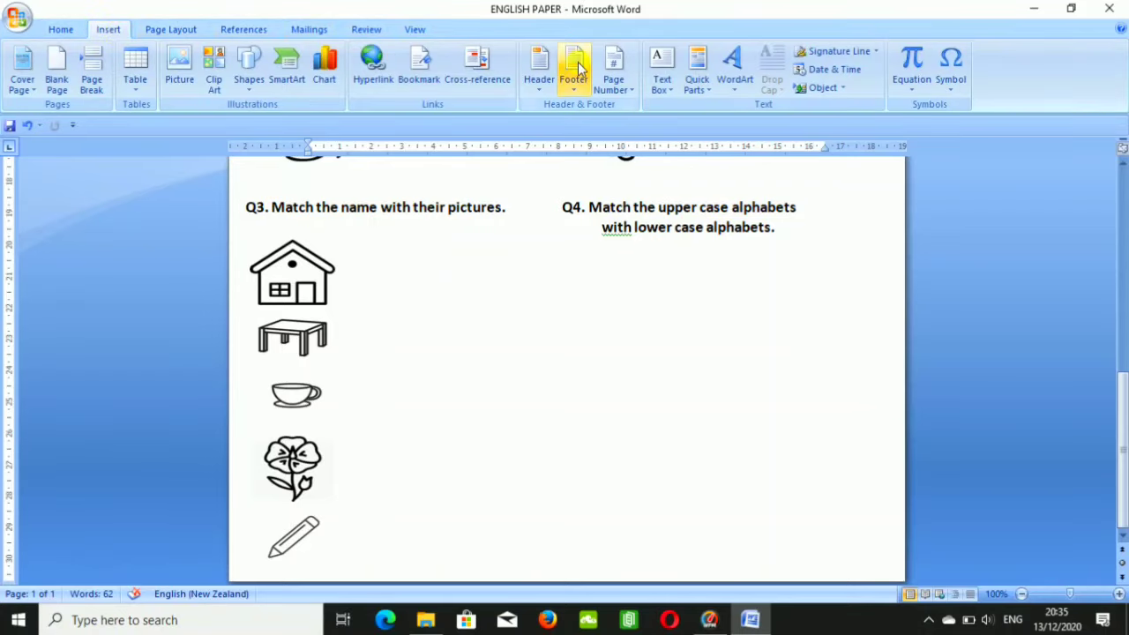
left_click(663, 85)
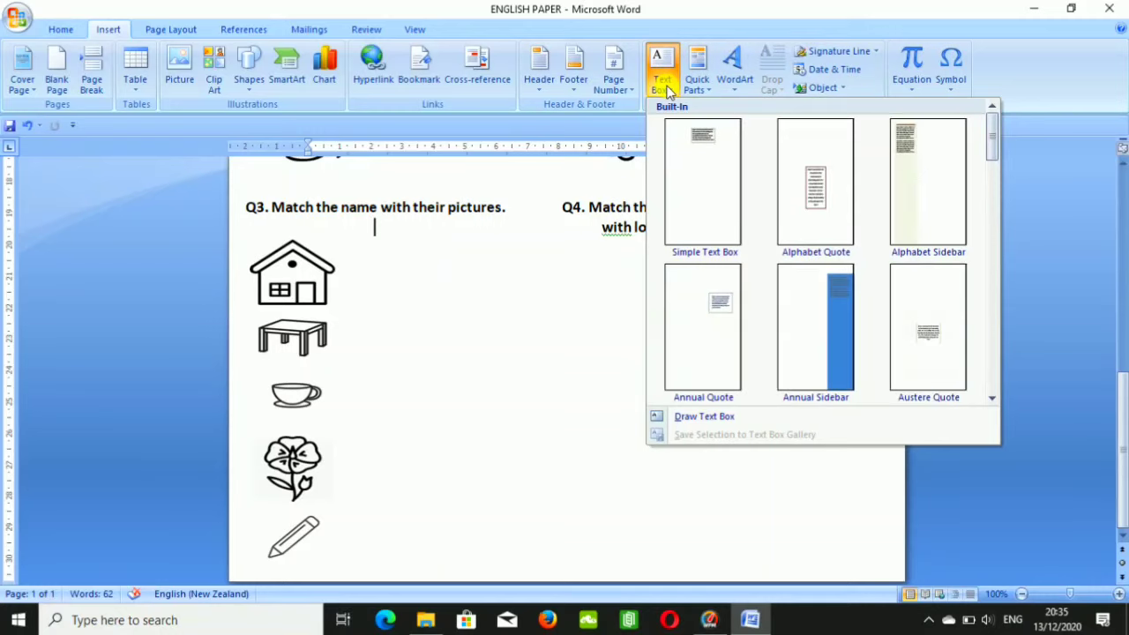
left_click(699, 173)
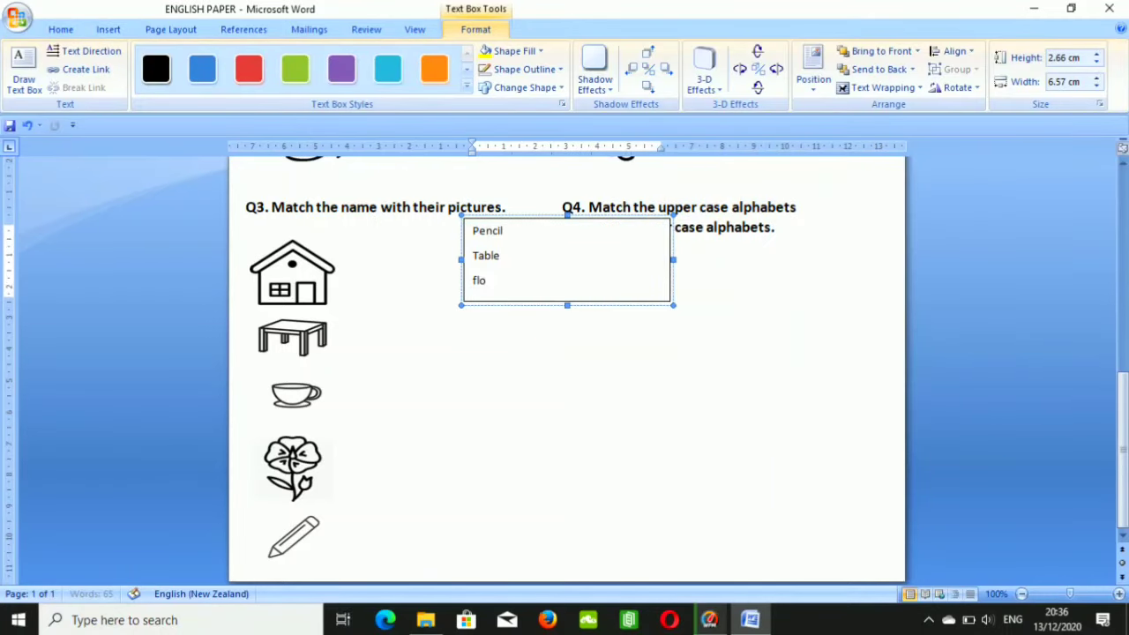
type("wer")
key("Return")
type("House")
key("Return")
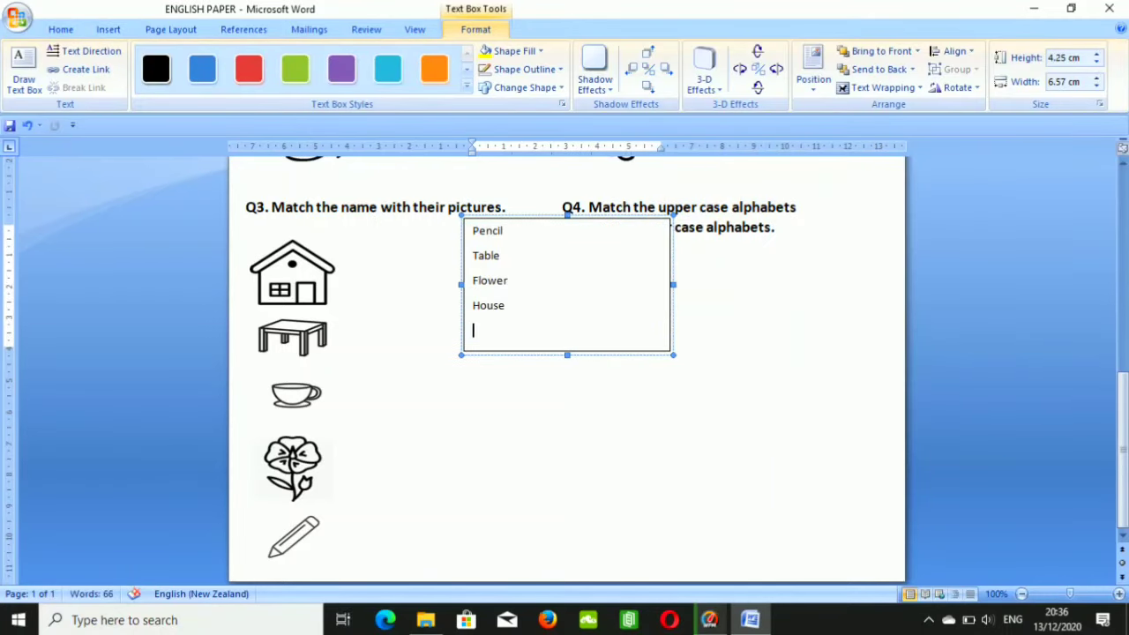
type("Cup")
Move the word box beside the pictures and reshape it tall and narrow.
left_click_drag(668, 229, 599, 258)
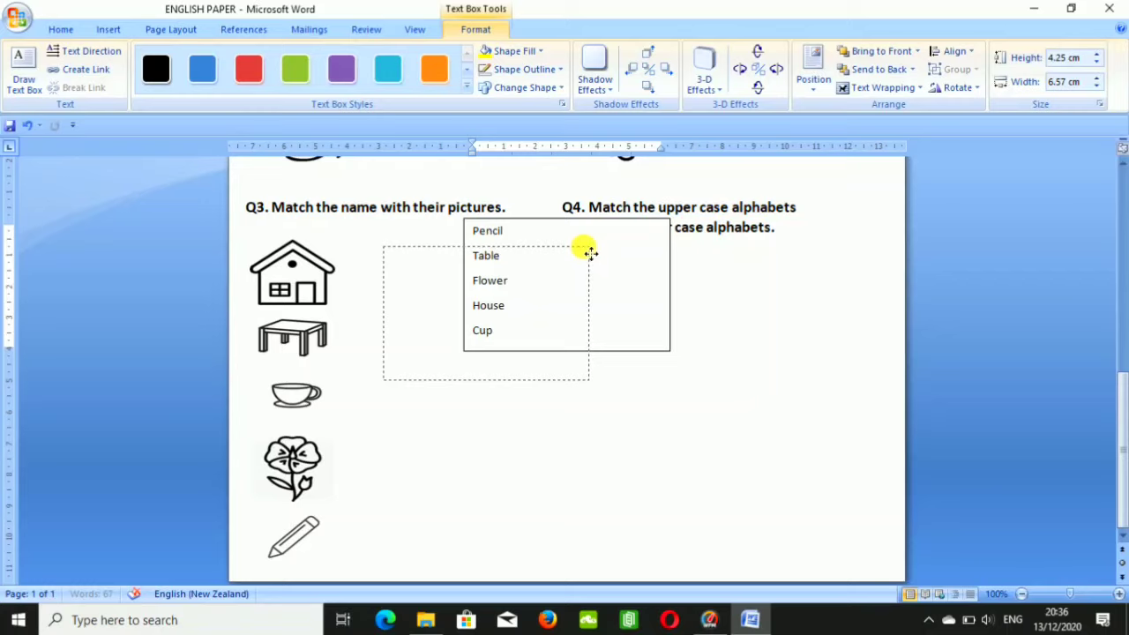
left_click_drag(599, 258, 600, 254)
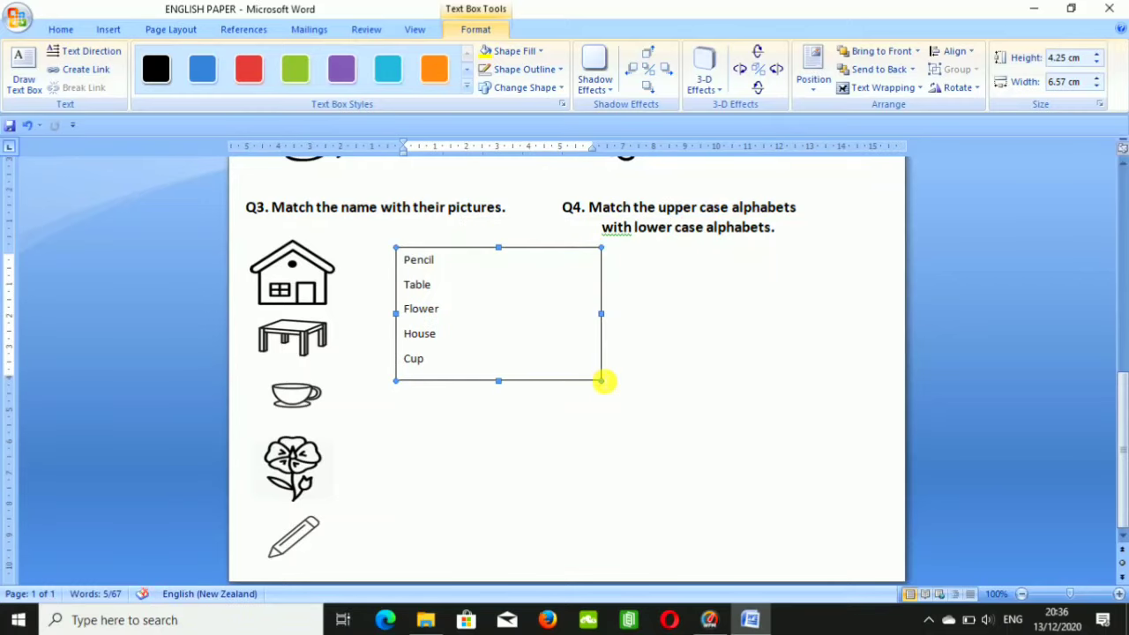
left_click_drag(599, 380, 503, 533)
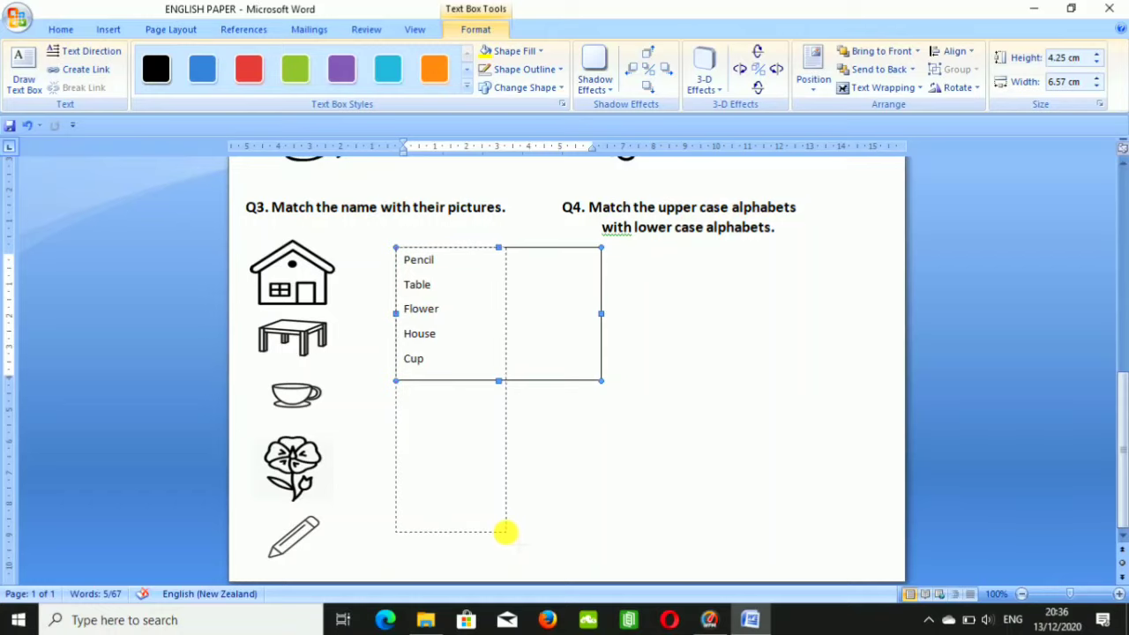
left_click_drag(503, 533, 506, 532)
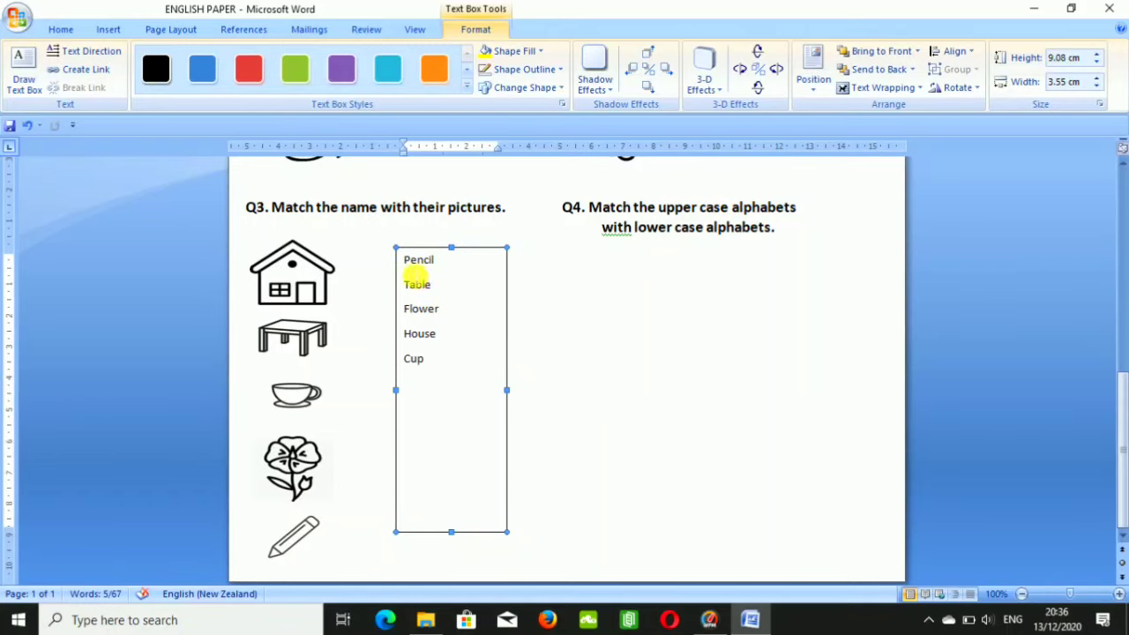
key("ctrl+a")
Set the words to size 20 and add blank lines after Pencil, Table and Flower.
left_click(274, 57)
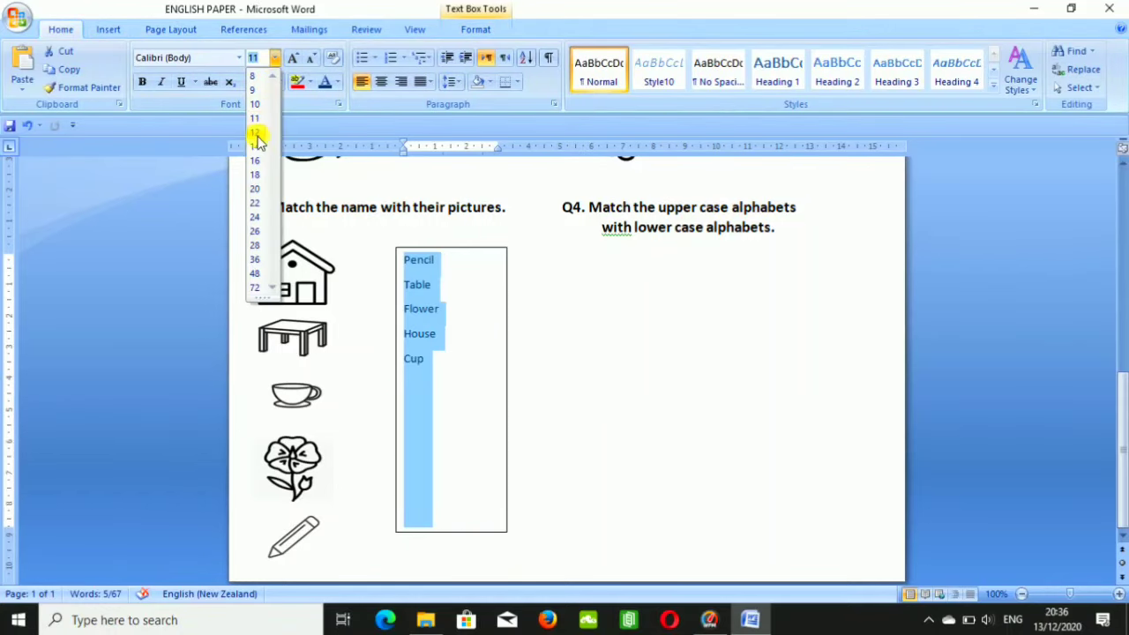
left_click(256, 186)
left_click(485, 297)
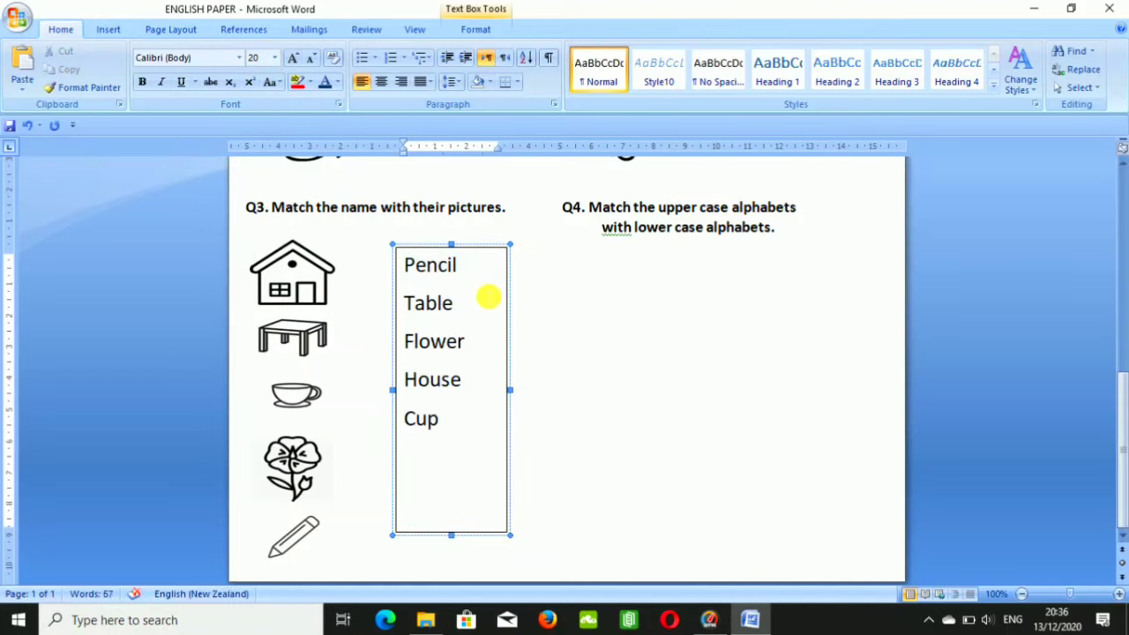
left_click(481, 282)
key("Return")
left_click(469, 358)
key("Return")
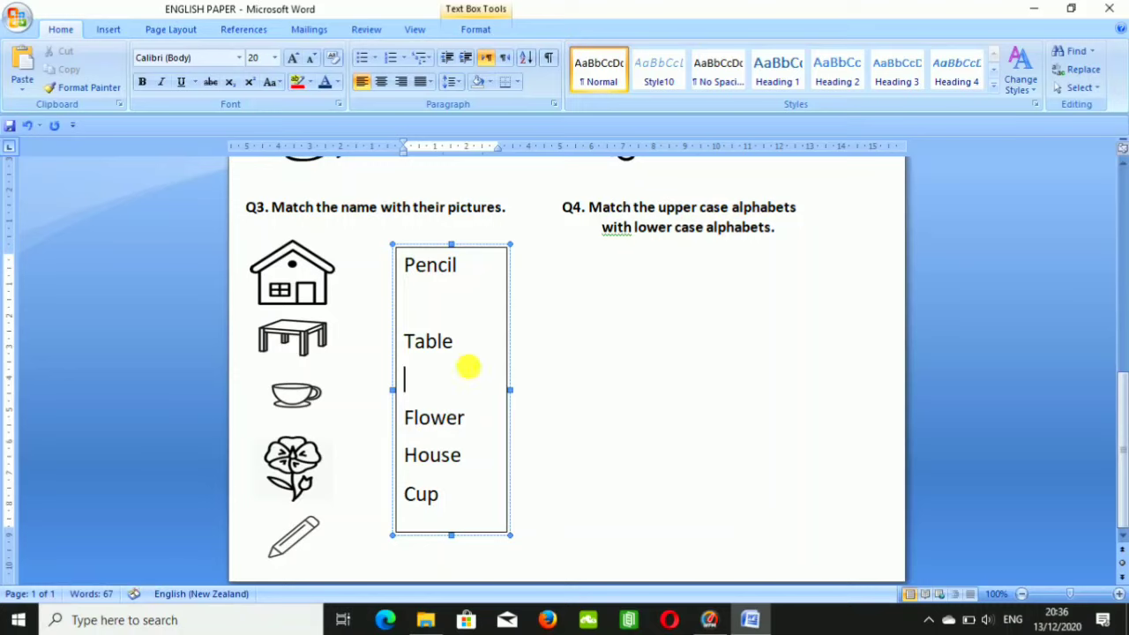
key("Return")
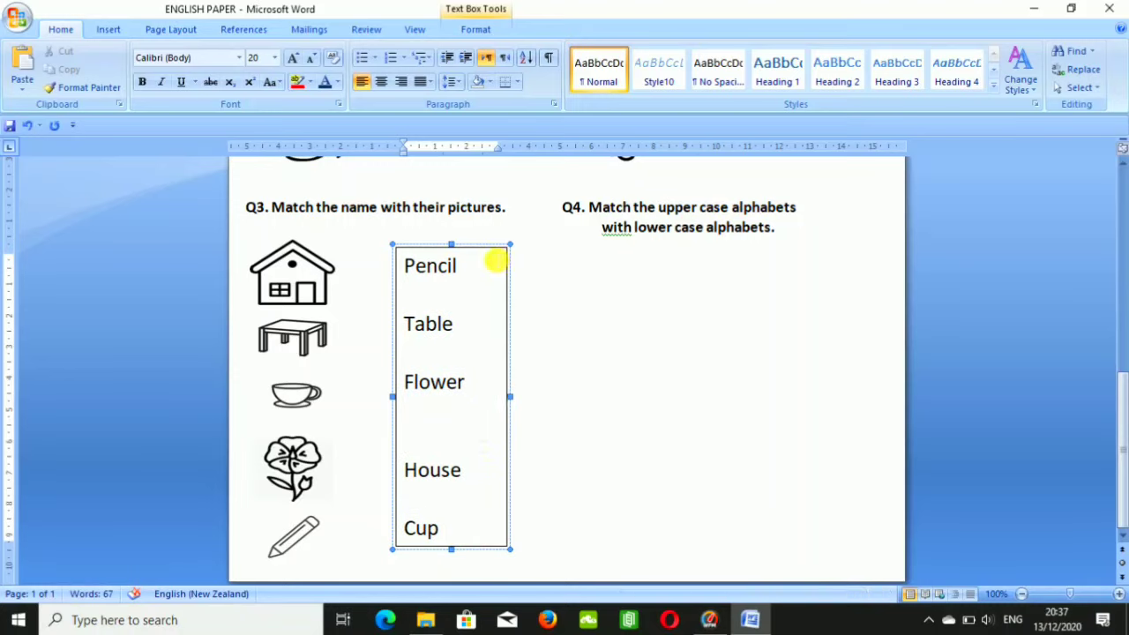
Remove the outline from the word box.
double_click(507, 248)
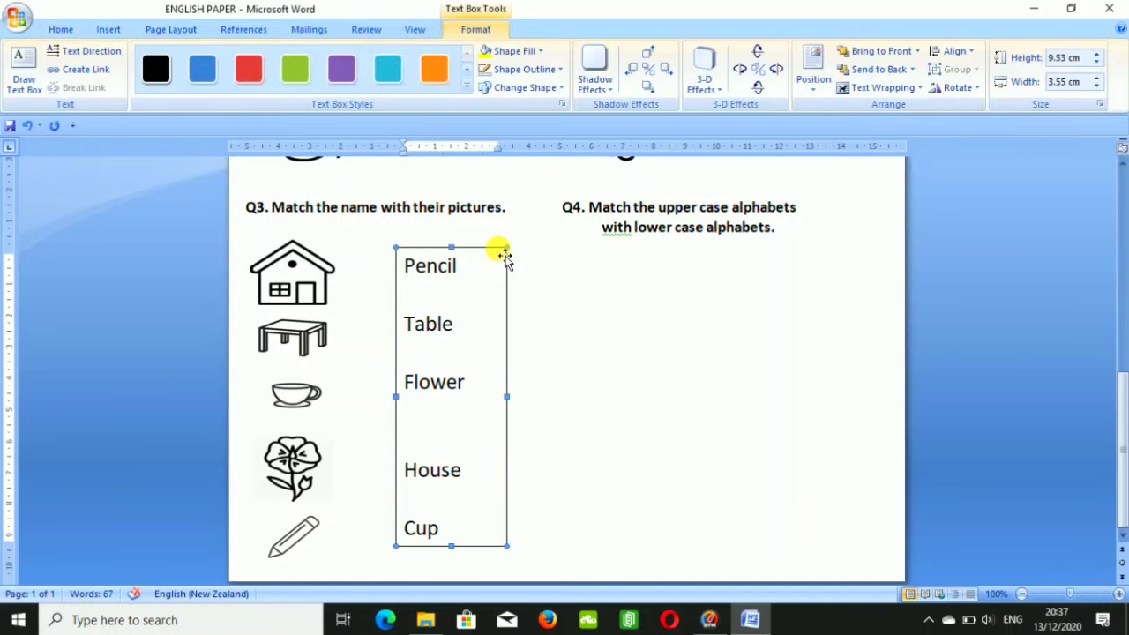
left_click(545, 69)
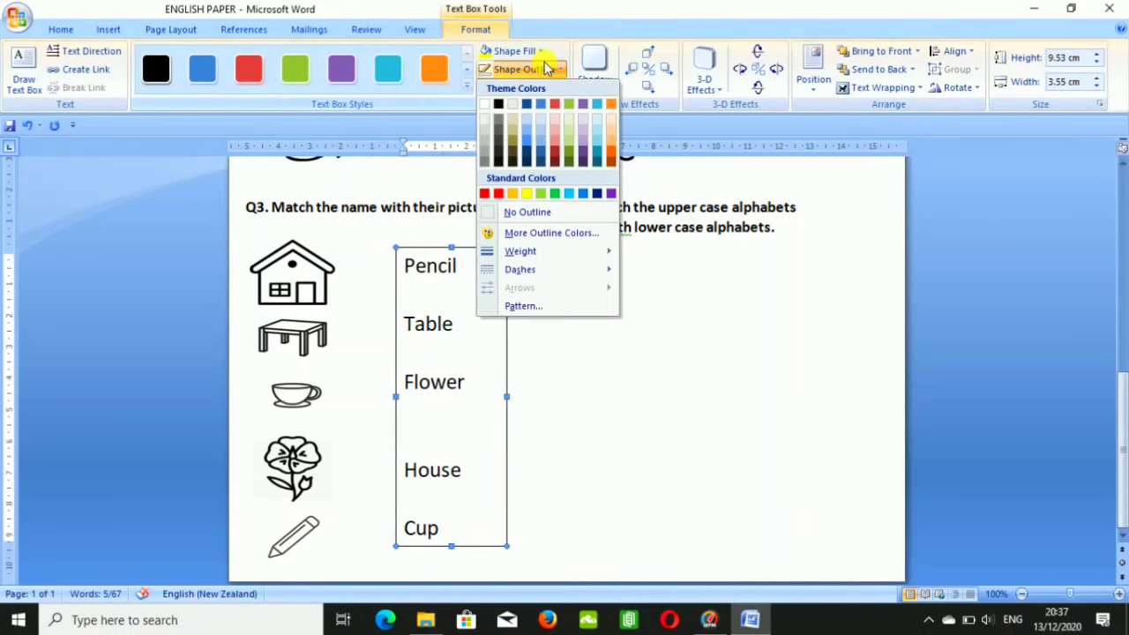
left_click(528, 212)
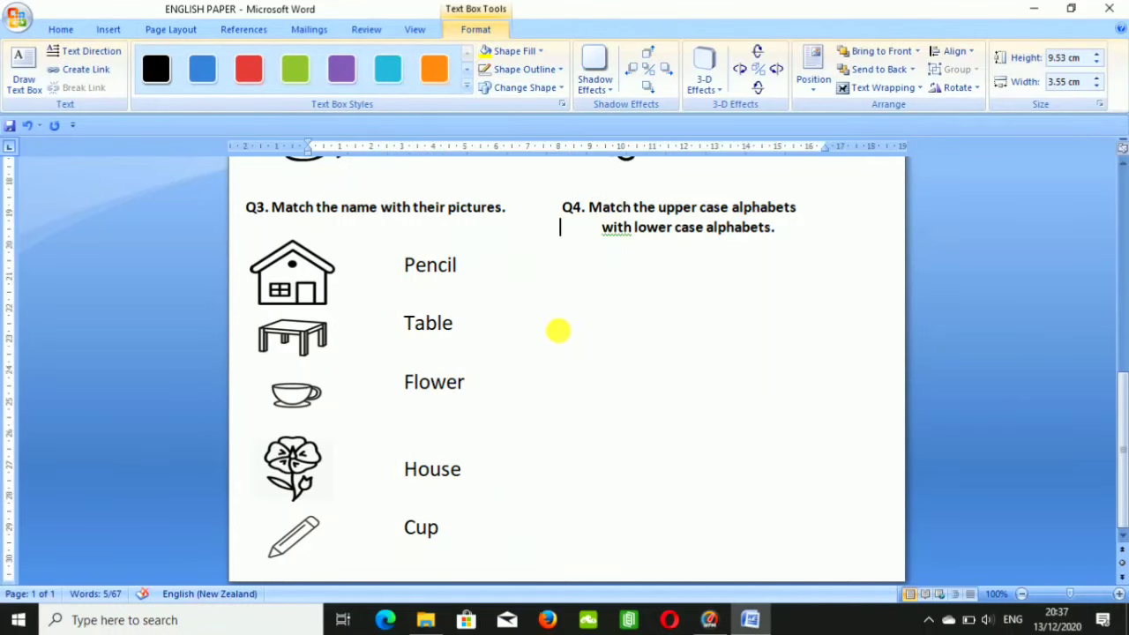
left_click(558, 331)
Swap the table and pencil pictures, then draw a line from the house picture to 'House'.
left_click_drag(328, 351, 393, 554)
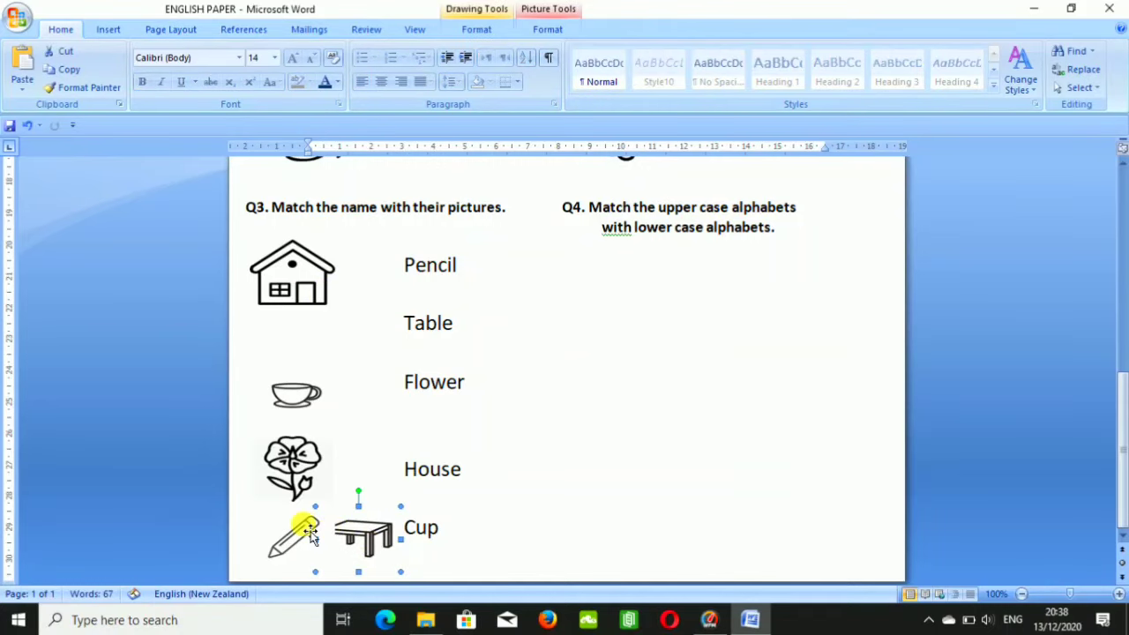
mouse_move(294, 534)
left_mouse_down()
mouse_move(308, 407)
mouse_move(300, 353)
left_mouse_up()
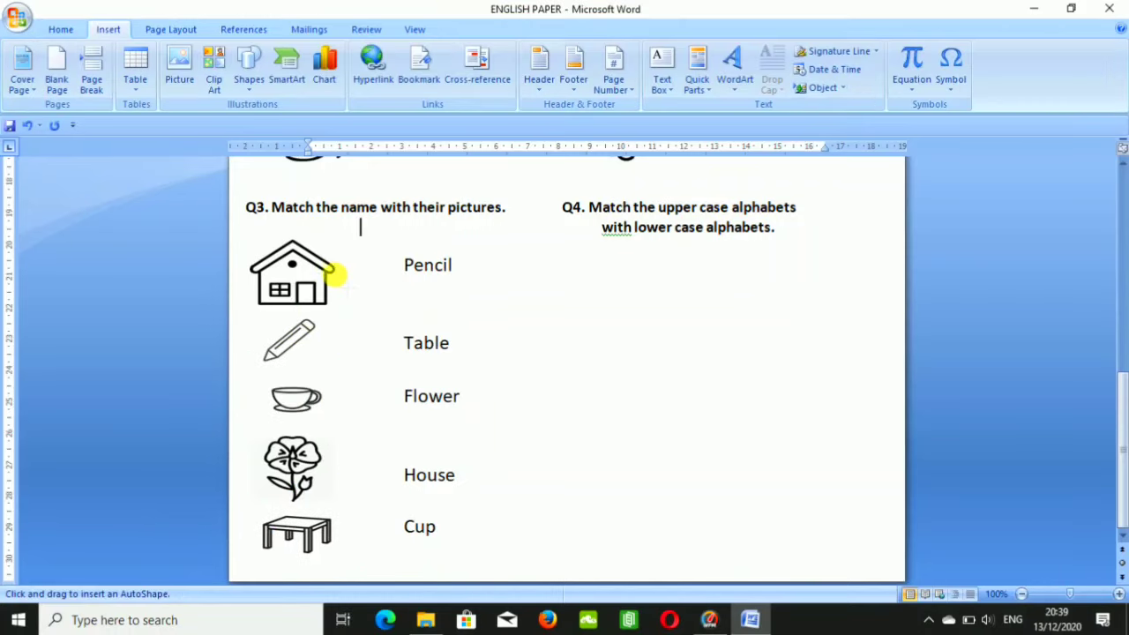
left_click_drag(336, 280, 397, 478)
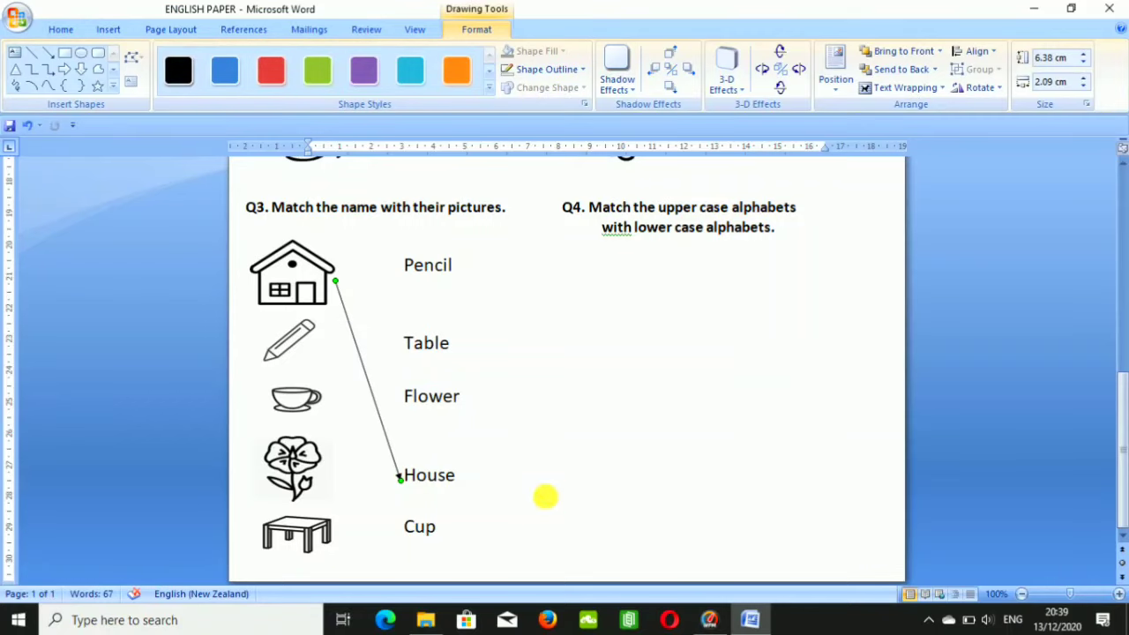
left_click(545, 497)
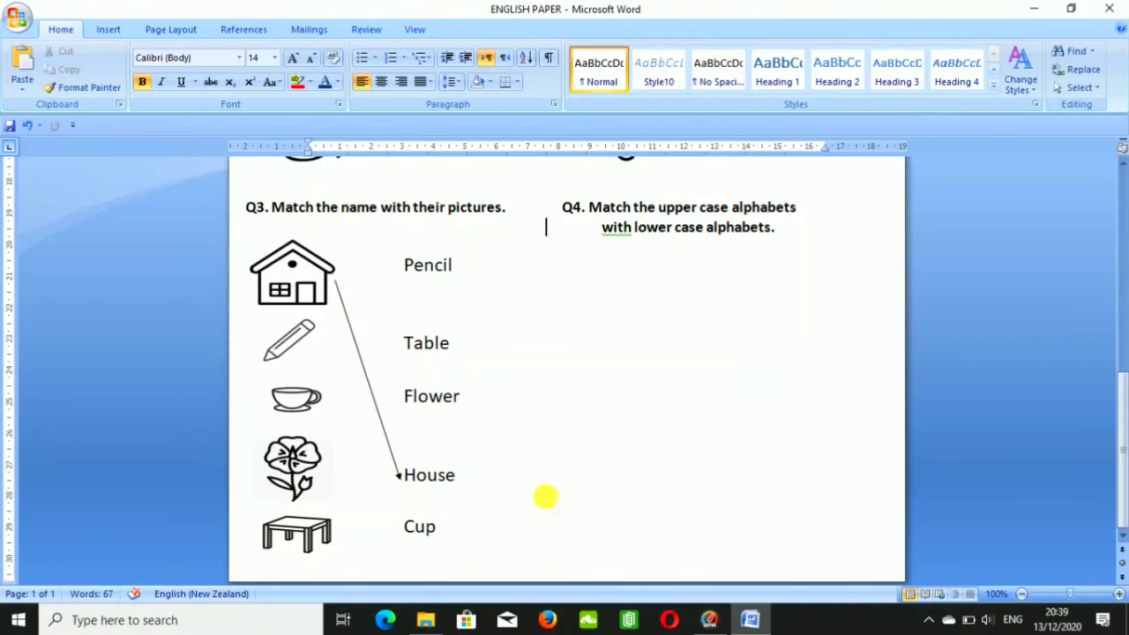
Draw a vertical straight line dividing Q3 from Q4.
left_click(108, 29)
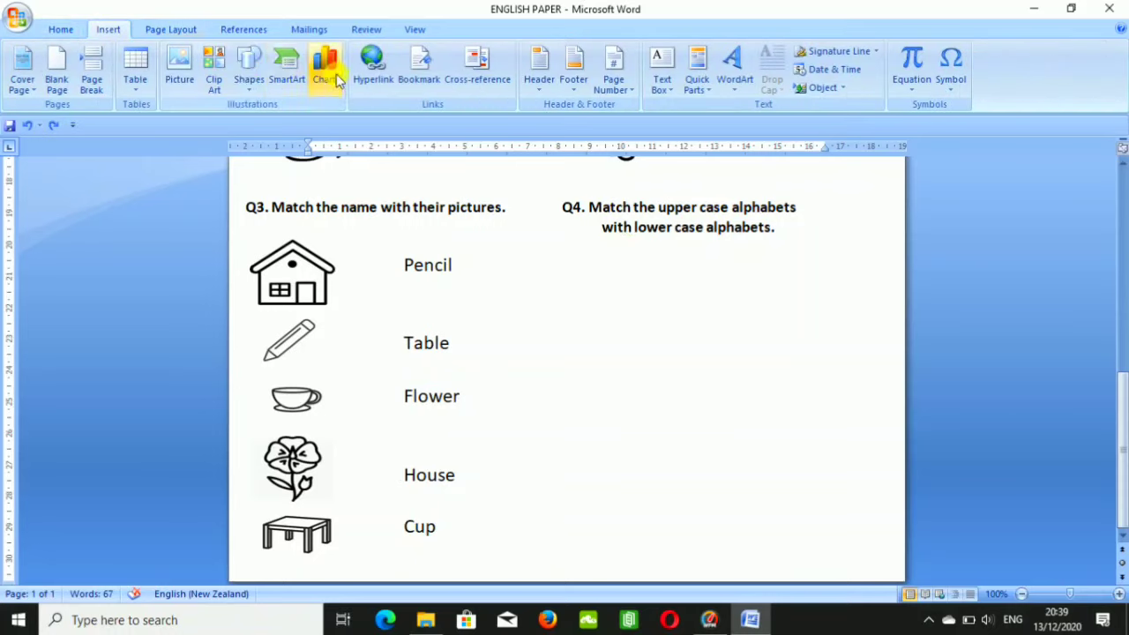
left_click(249, 78)
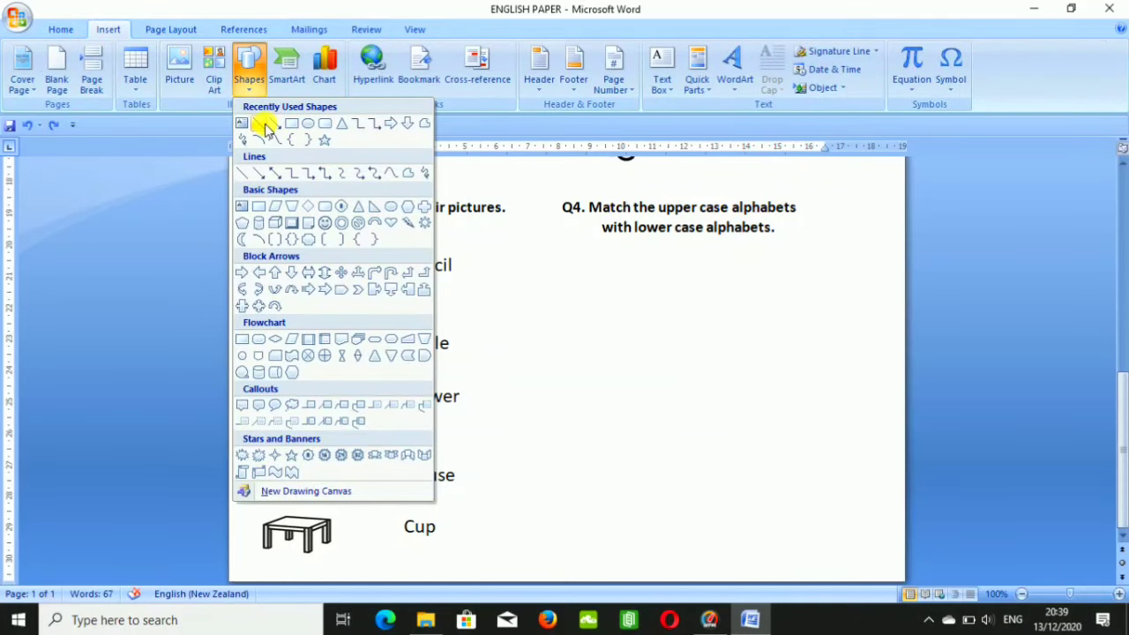
left_click(261, 125)
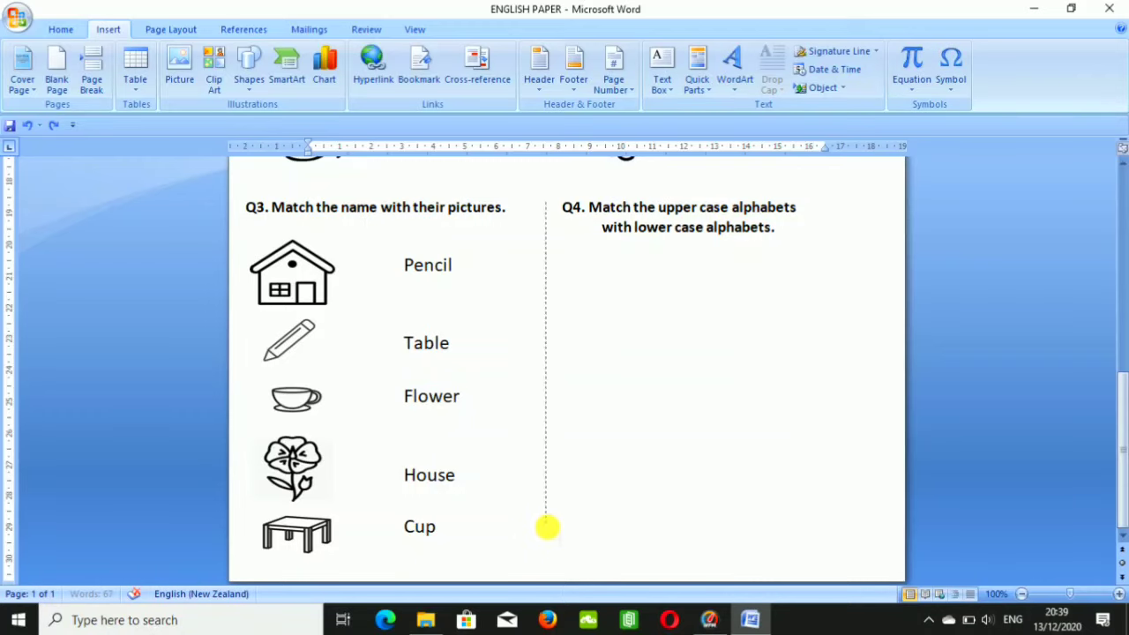
left_click_drag(543, 203, 545, 547)
Choose the Rectangle shape from the Insert Shapes gallery.
left_click(108, 30)
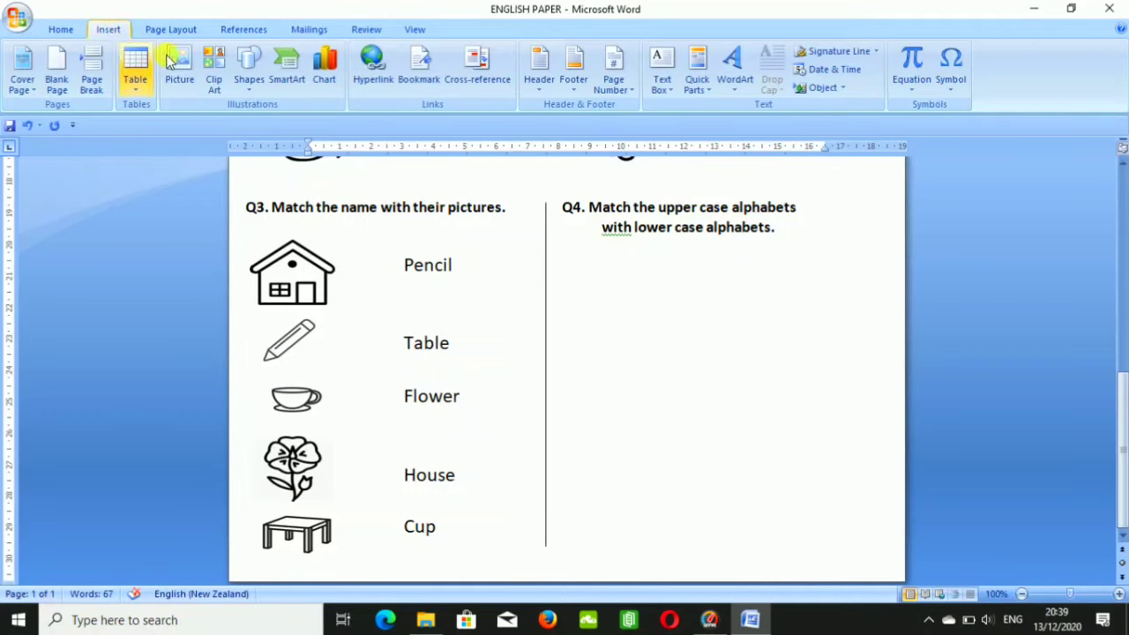
left_click(247, 79)
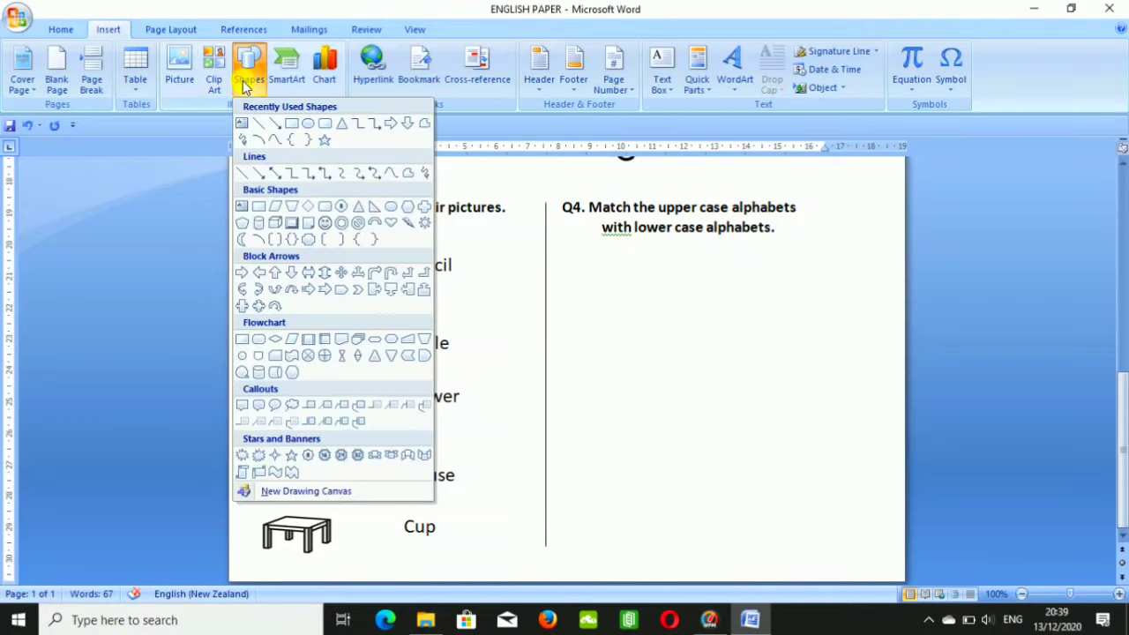
left_click(294, 126)
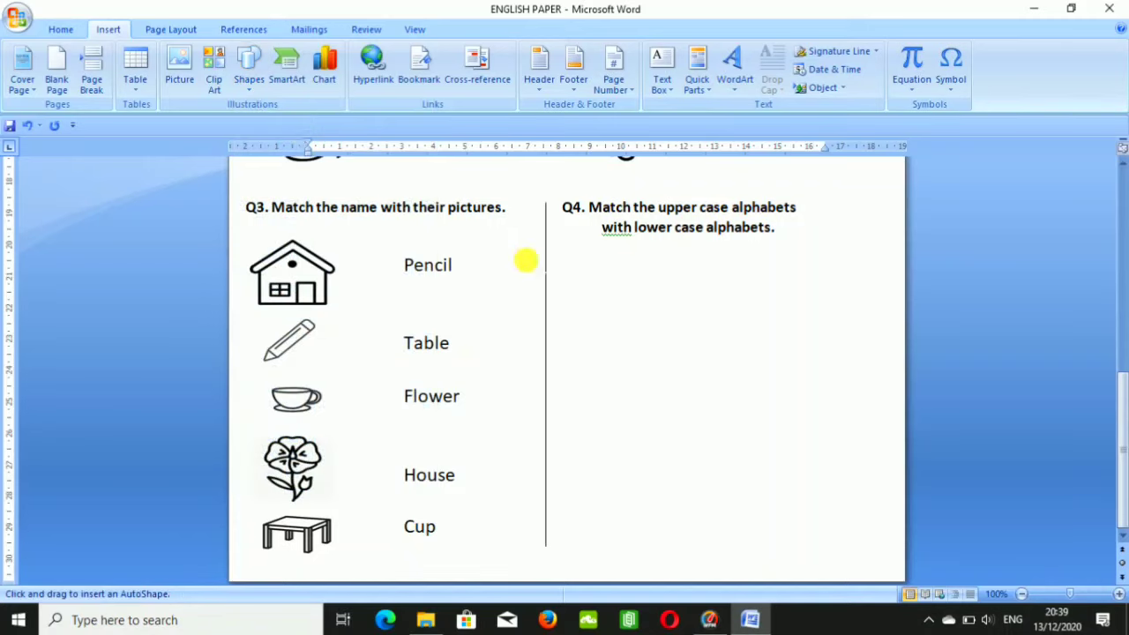
Draw a rectangle under Q4, duplicate it with Ctrl+D, and align the copies into a column.
left_click_drag(574, 262, 665, 324)
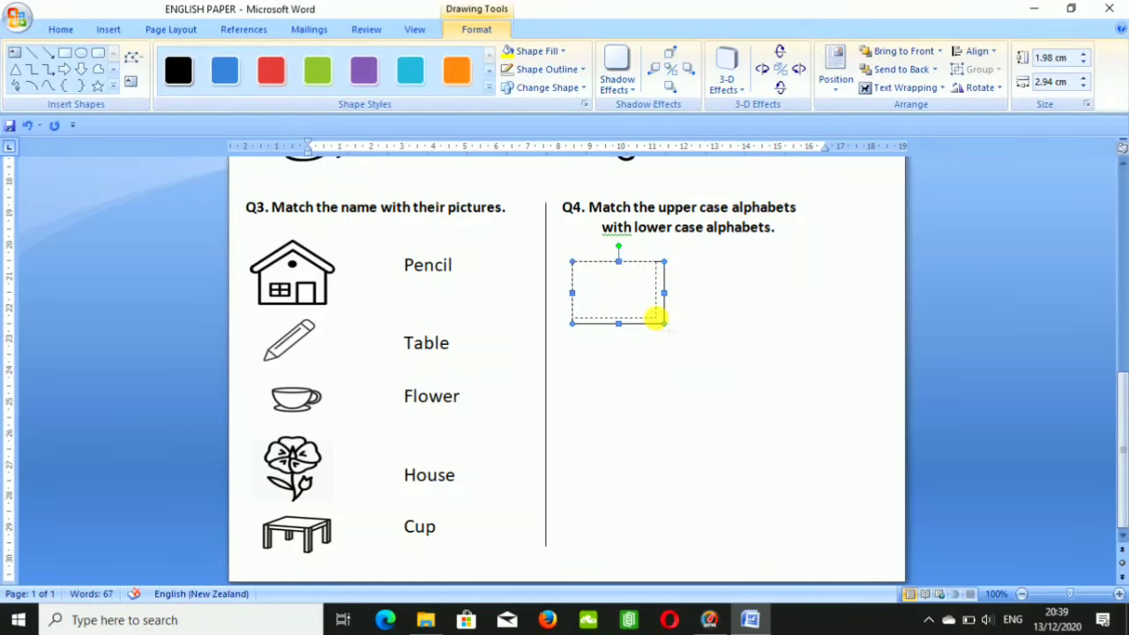
left_click_drag(663, 323, 656, 317)
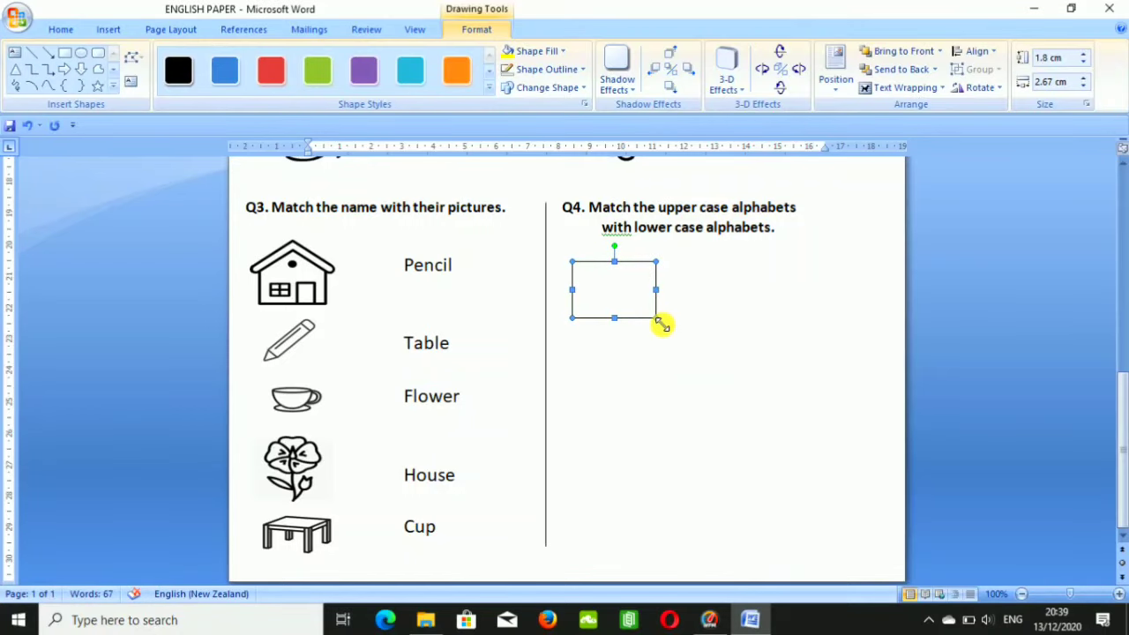
key("ctrl+d")
key("ctrl+d")
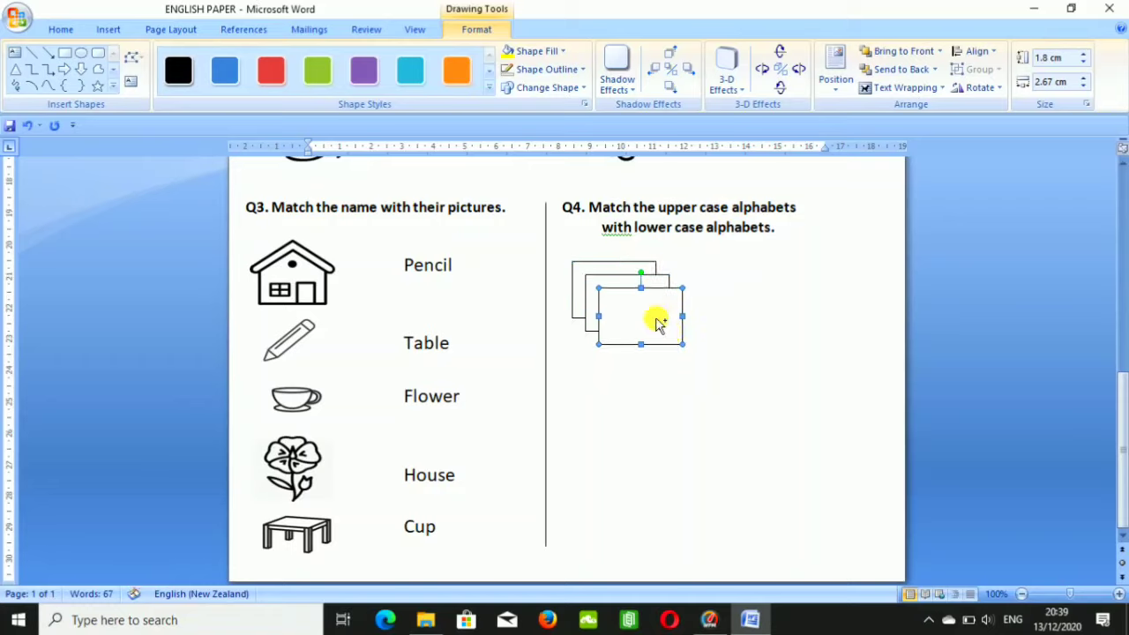
key("ctrl+d")
left_click_drag(657, 322, 617, 493)
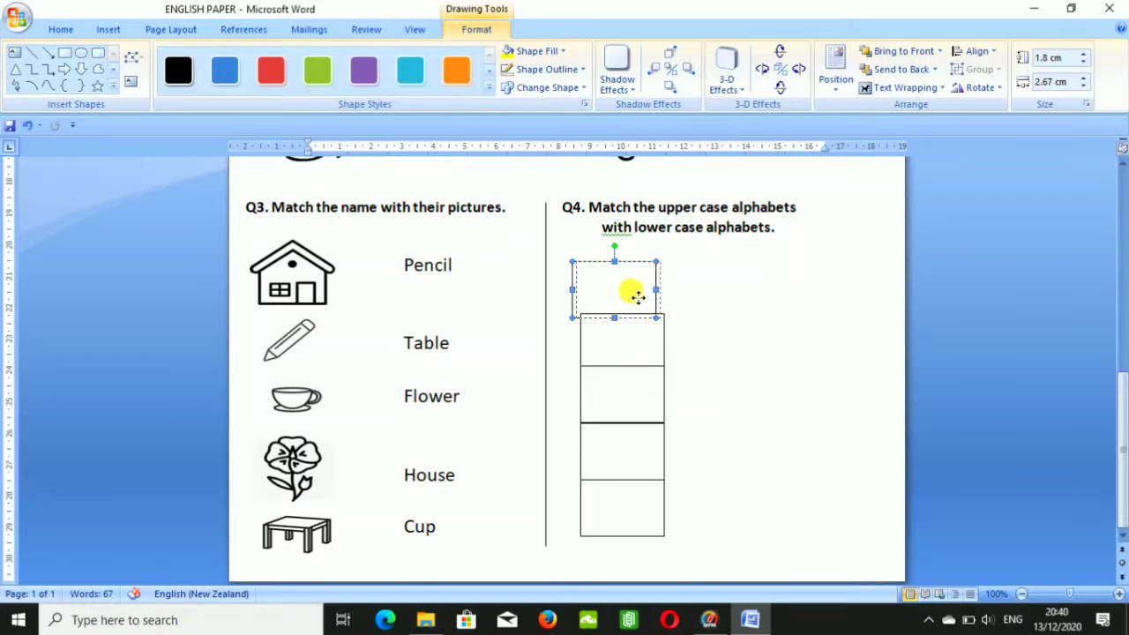
left_click_drag(637, 296, 644, 292)
left_click(692, 327)
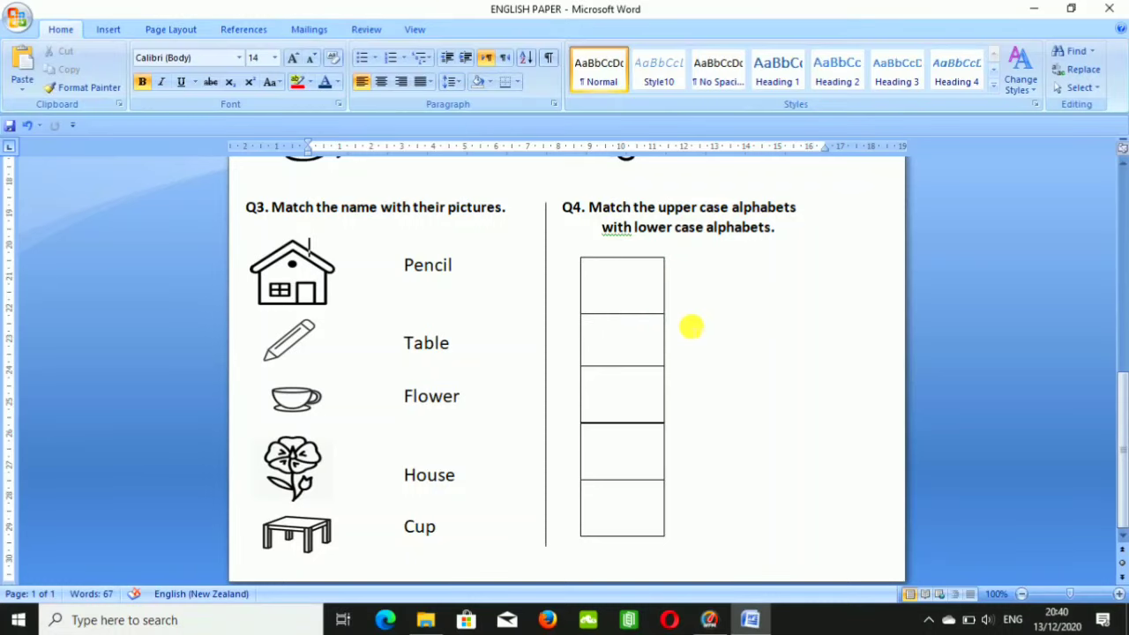
left_click(652, 305)
right_click(642, 298)
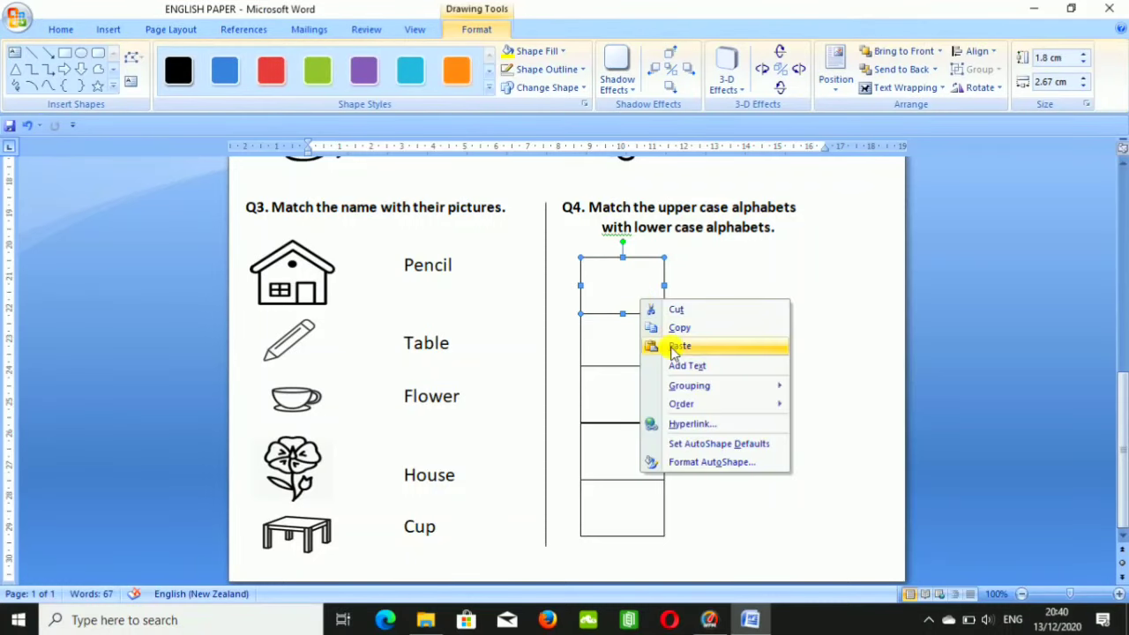
Add text to the boxes: A in the top box, B in the second.
left_click(686, 365)
type("A")
left_click(629, 355)
right_click(628, 355)
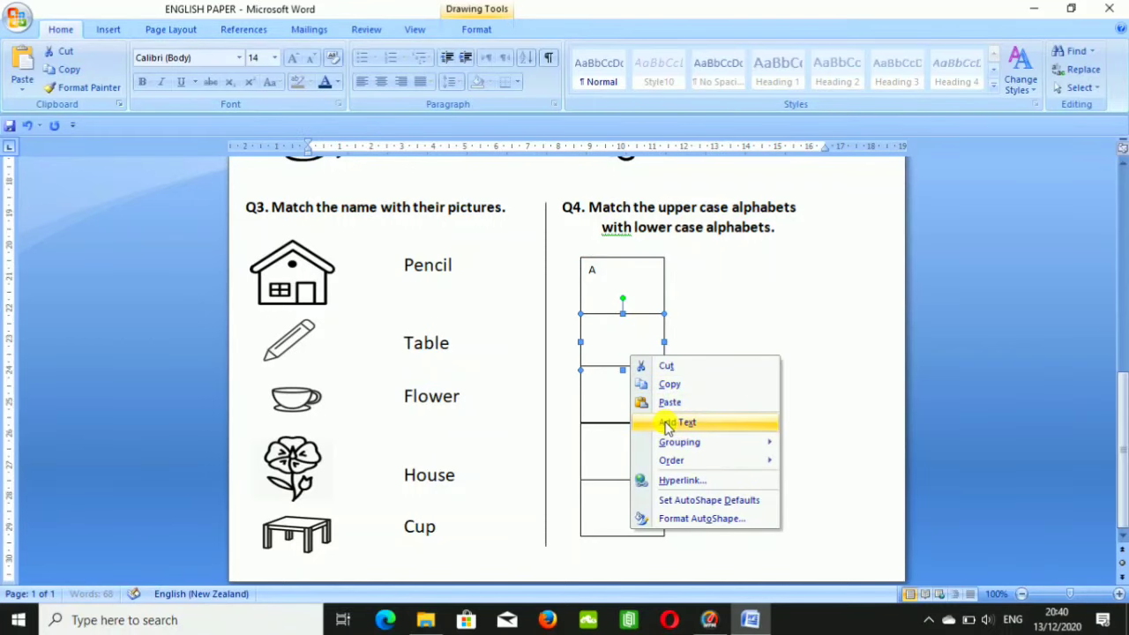
left_click(667, 427)
type("B")
left_click(623, 384)
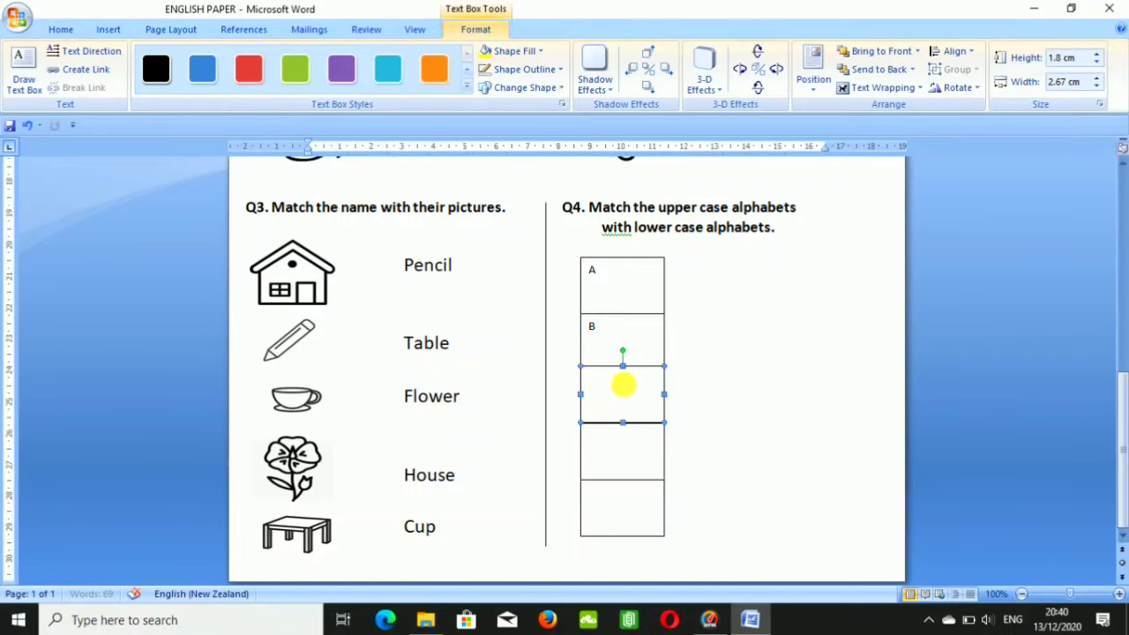
right_click(623, 385)
left_click(673, 451)
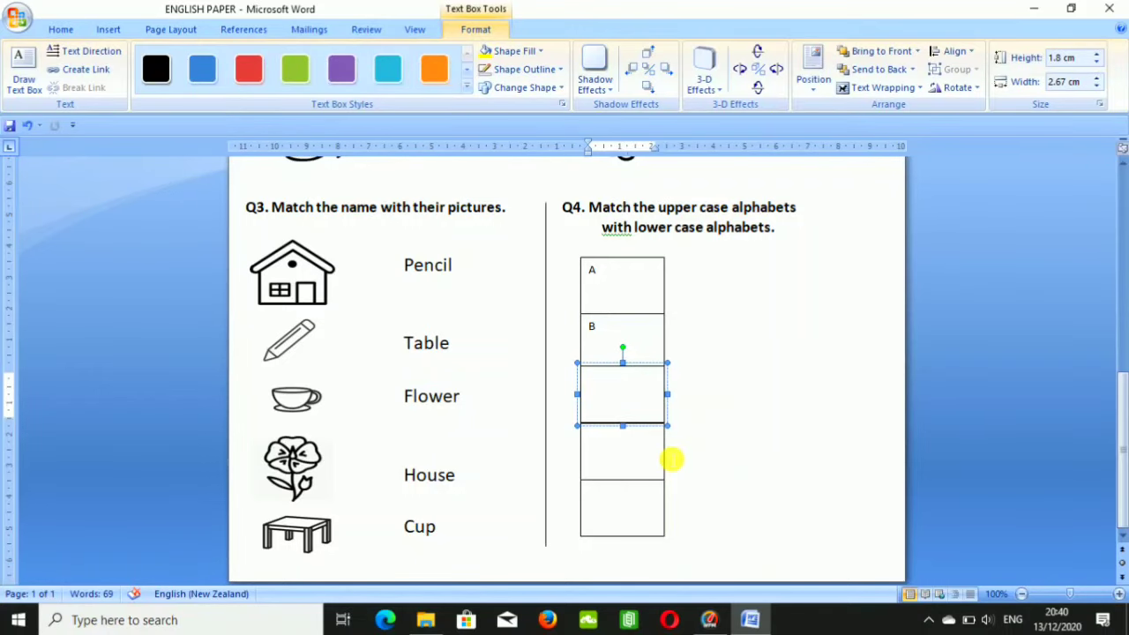
type("E")
Replace the B in the second box with a capital D.
key("Caps_Lock")
left_click(607, 324)
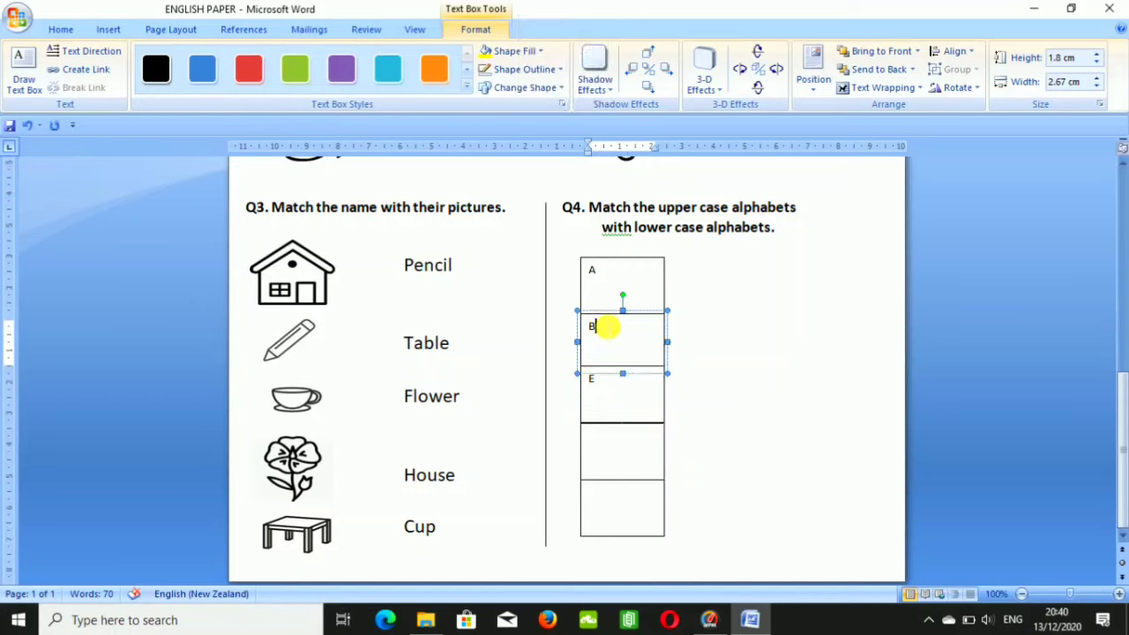
key("BackSpace")
type("D")
Select the G, E, D and A letter boxes together.
left_click(612, 450)
right_click(612, 451)
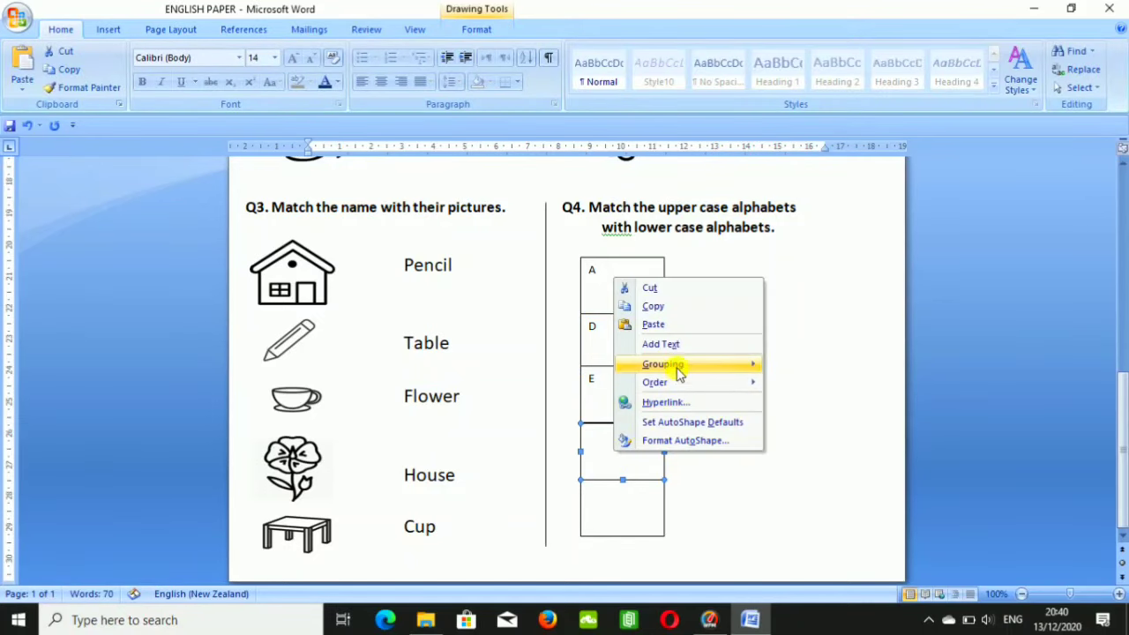
left_click(612, 443, "shift")
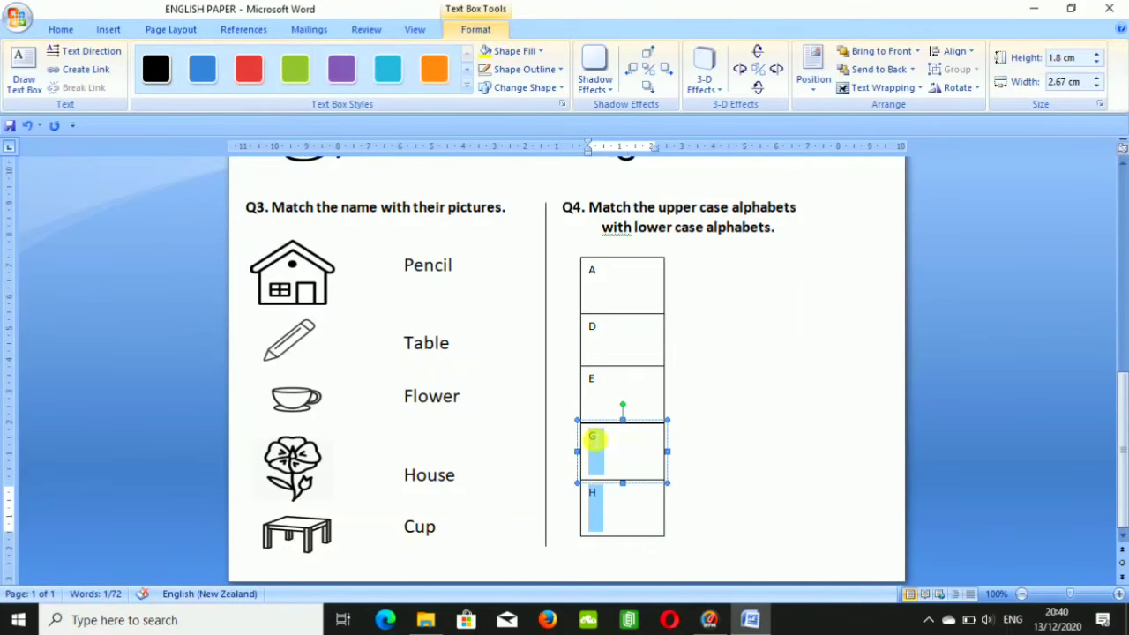
left_click(604, 387, "shift")
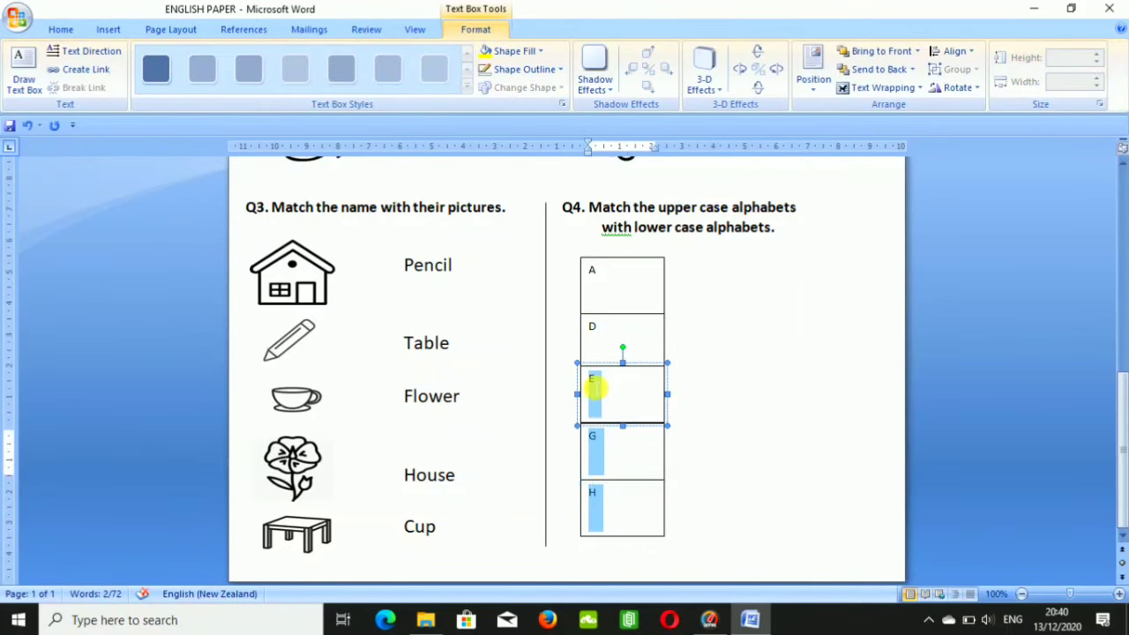
left_click(604, 331, "shift")
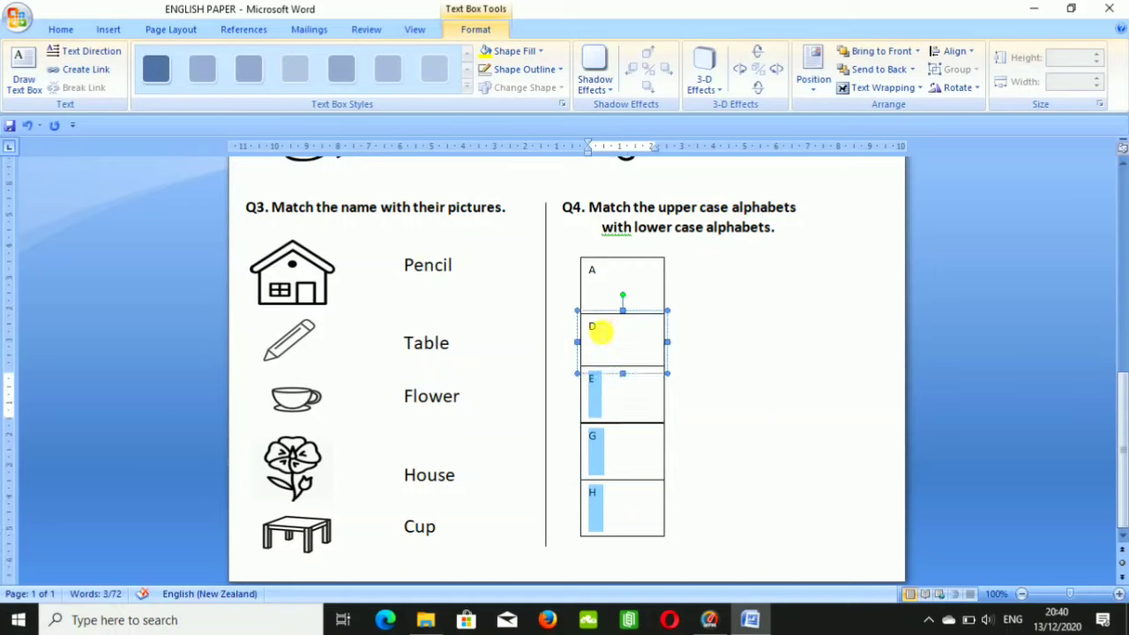
left_click(603, 277, "shift")
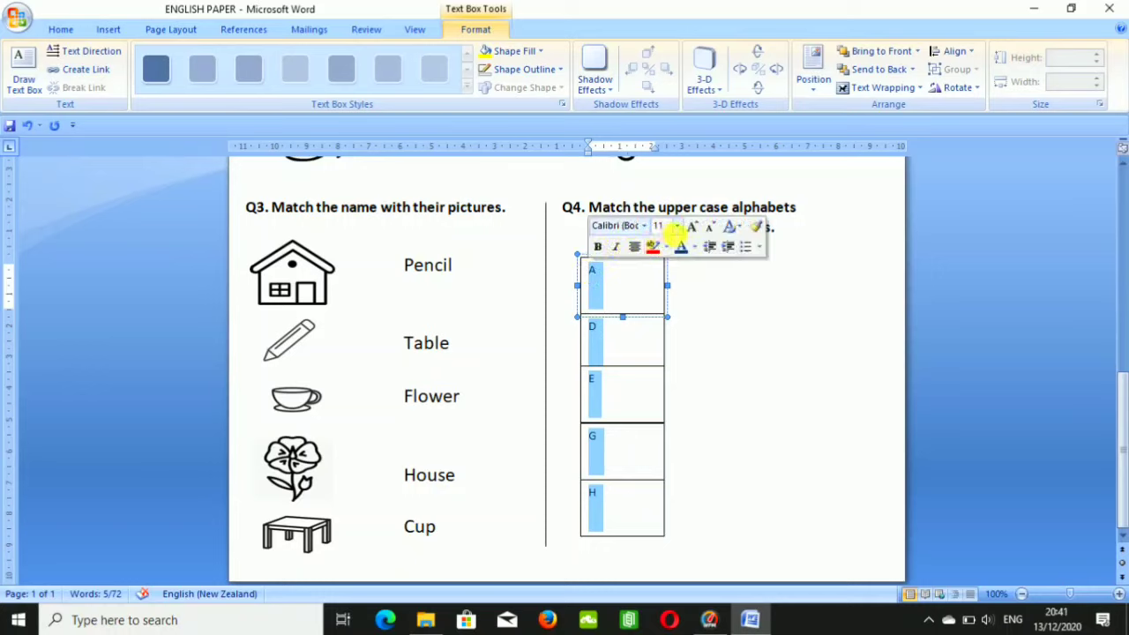
Set the selected letters to size 22 and centre them in their boxes.
left_click(676, 227)
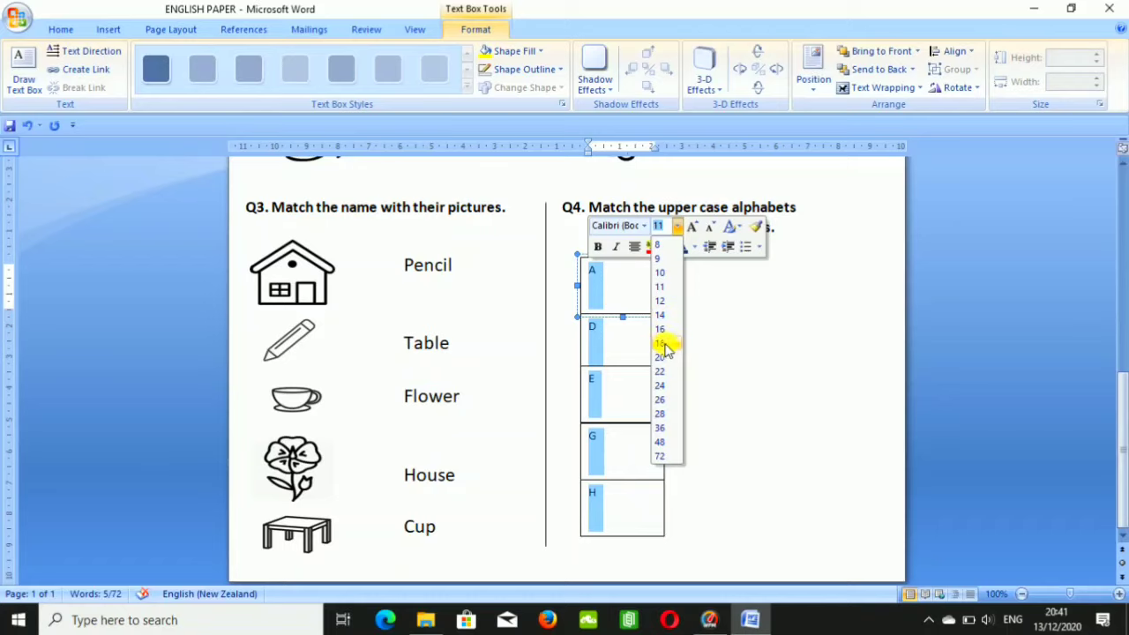
left_click(663, 344)
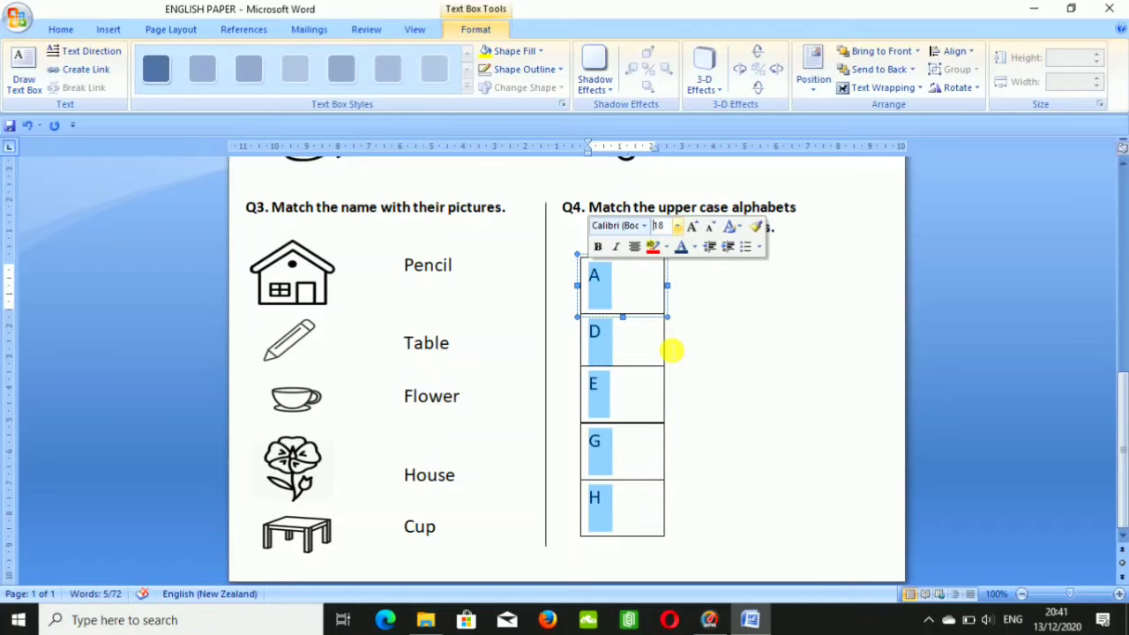
left_click(677, 226)
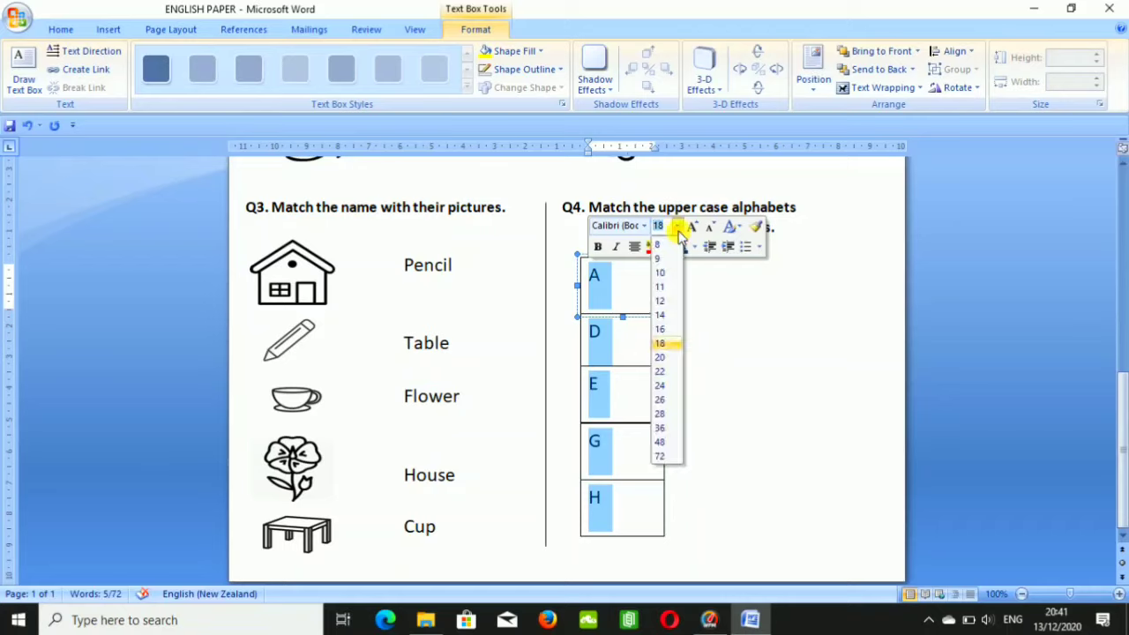
left_click(663, 374)
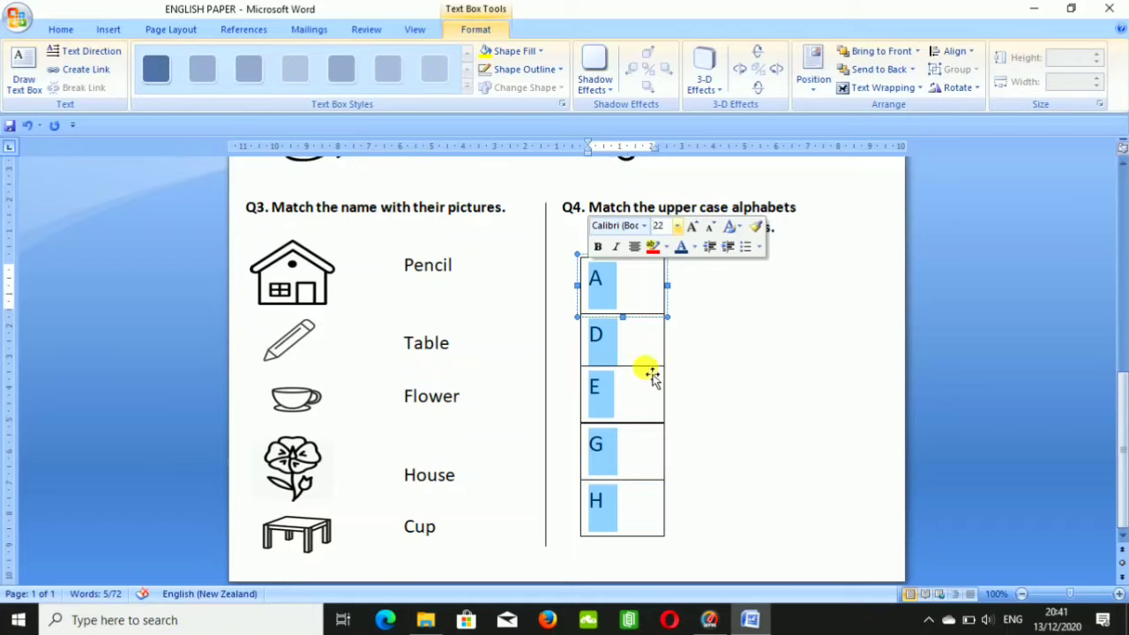
left_click(639, 249)
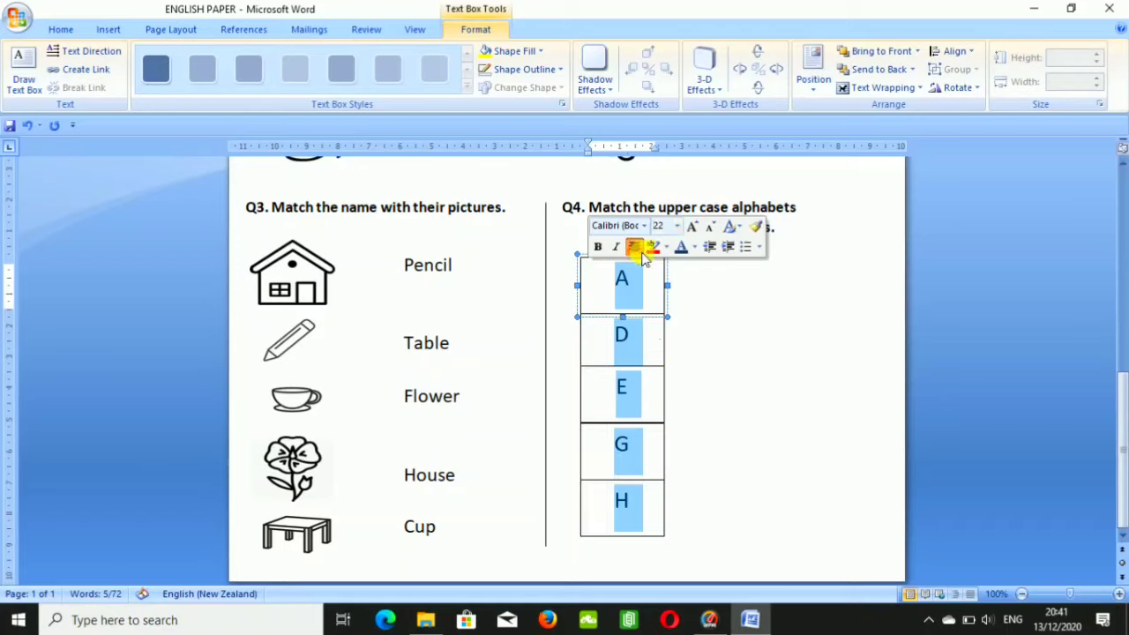
left_click(692, 298)
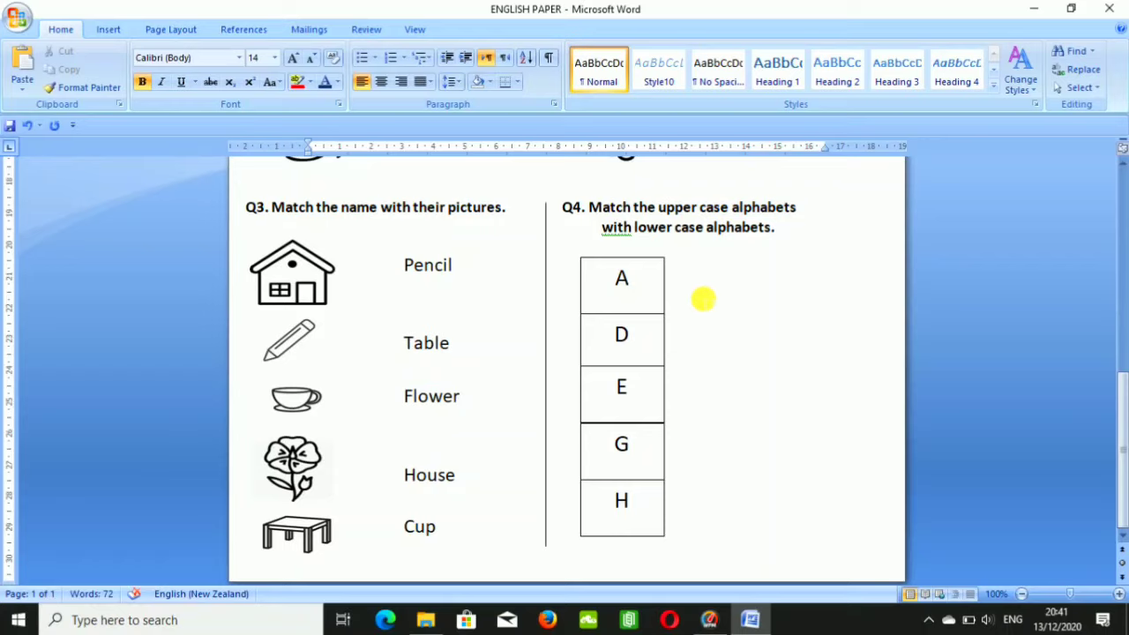
Select the A, D and H letter boxes as whole shapes.
left_click(657, 300)
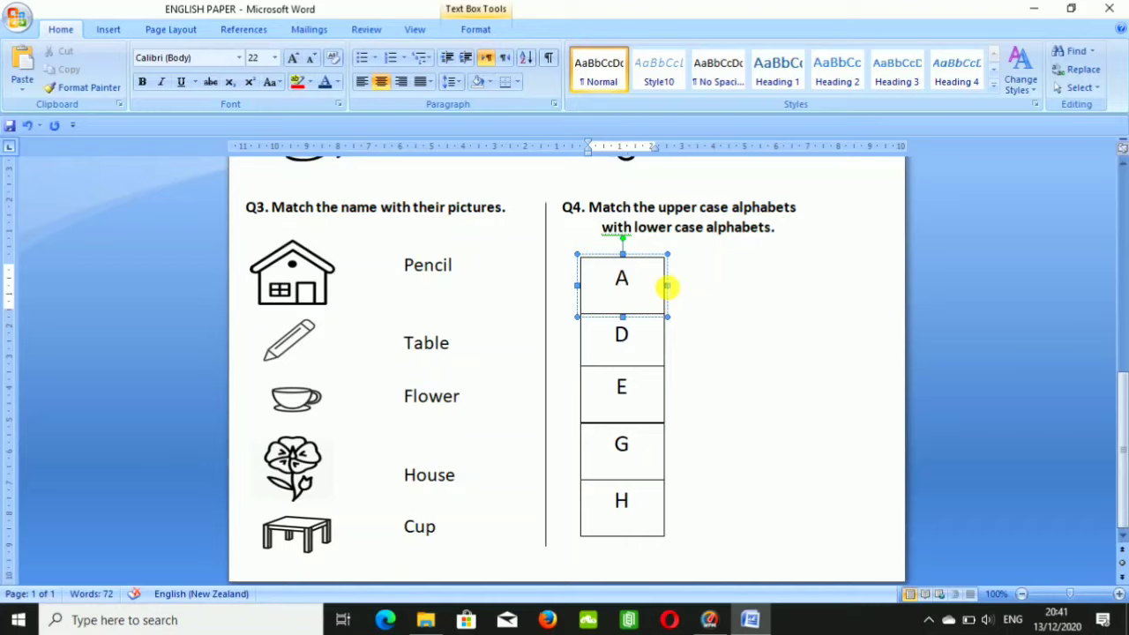
left_click(690, 304)
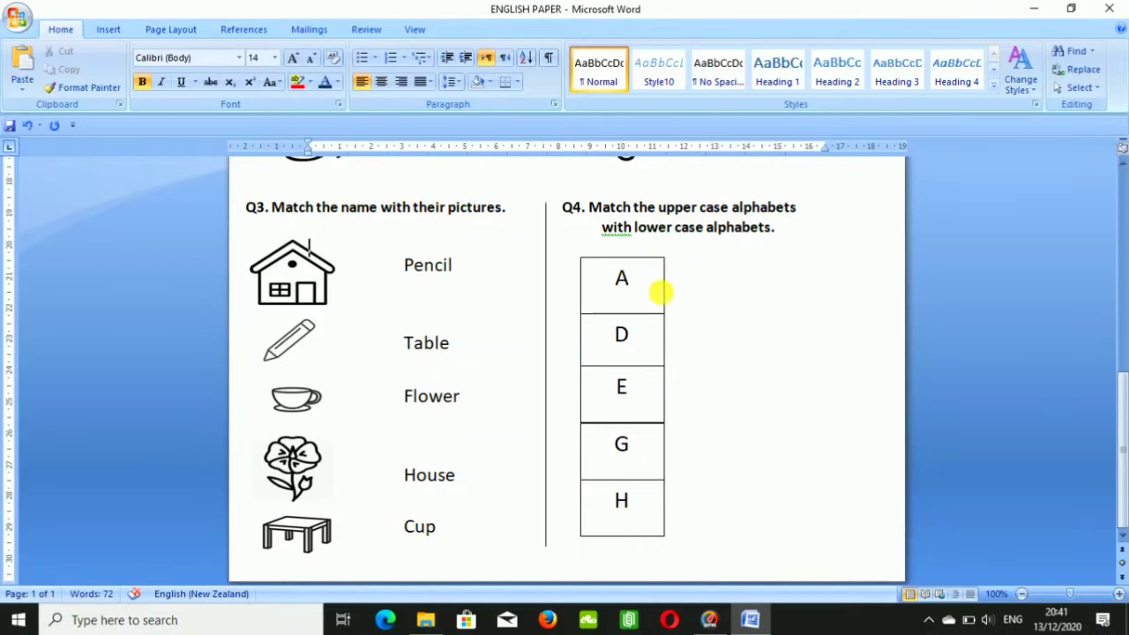
left_click(658, 291)
left_click(662, 265)
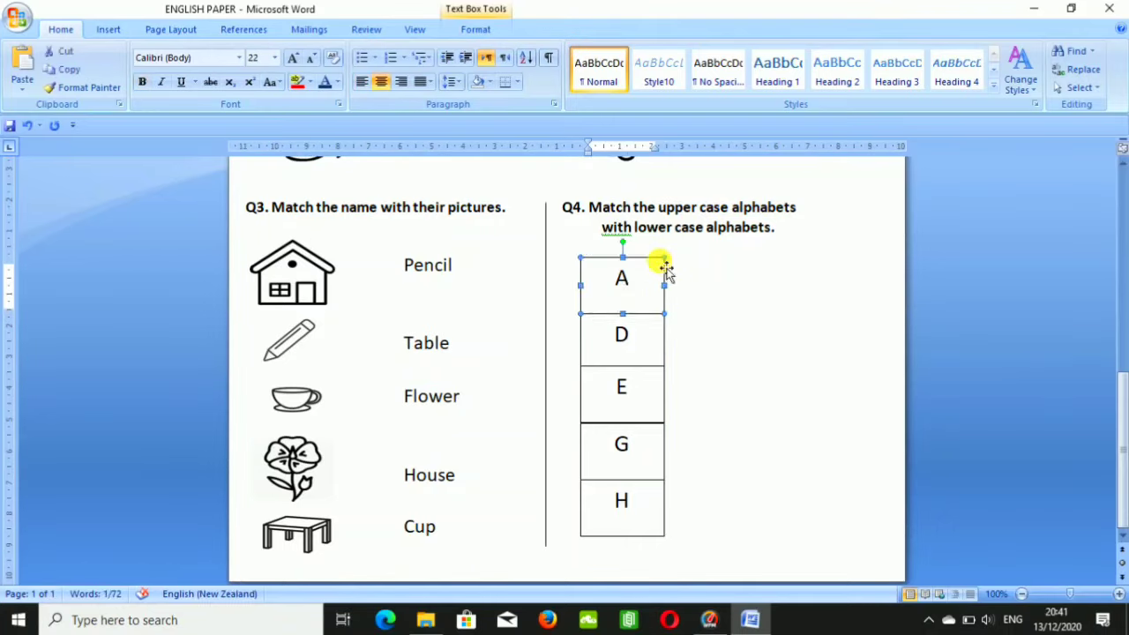
left_click(664, 349, "shift")
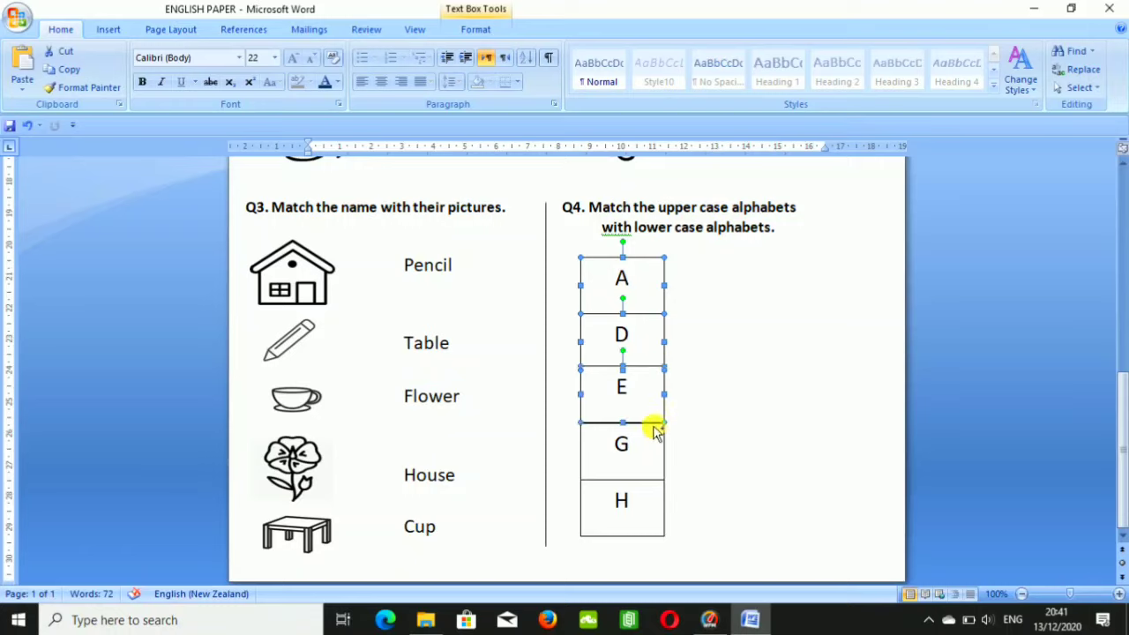
left_click(652, 486, "shift")
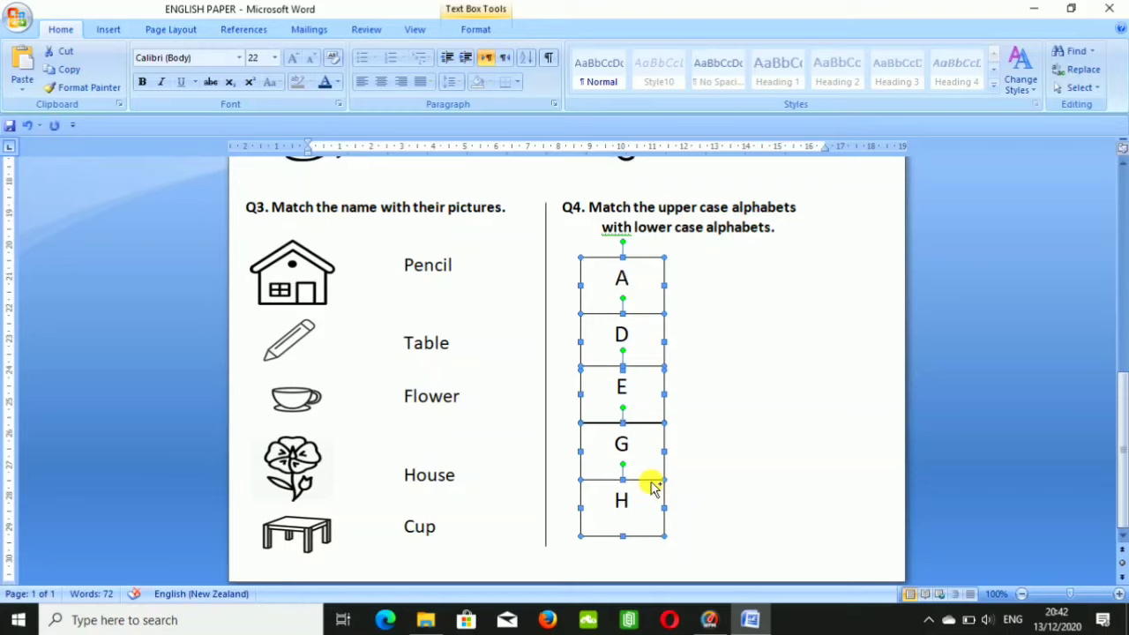
Copy the uppercase letter column to the right of the original.
left_click_drag(651, 484, 658, 488)
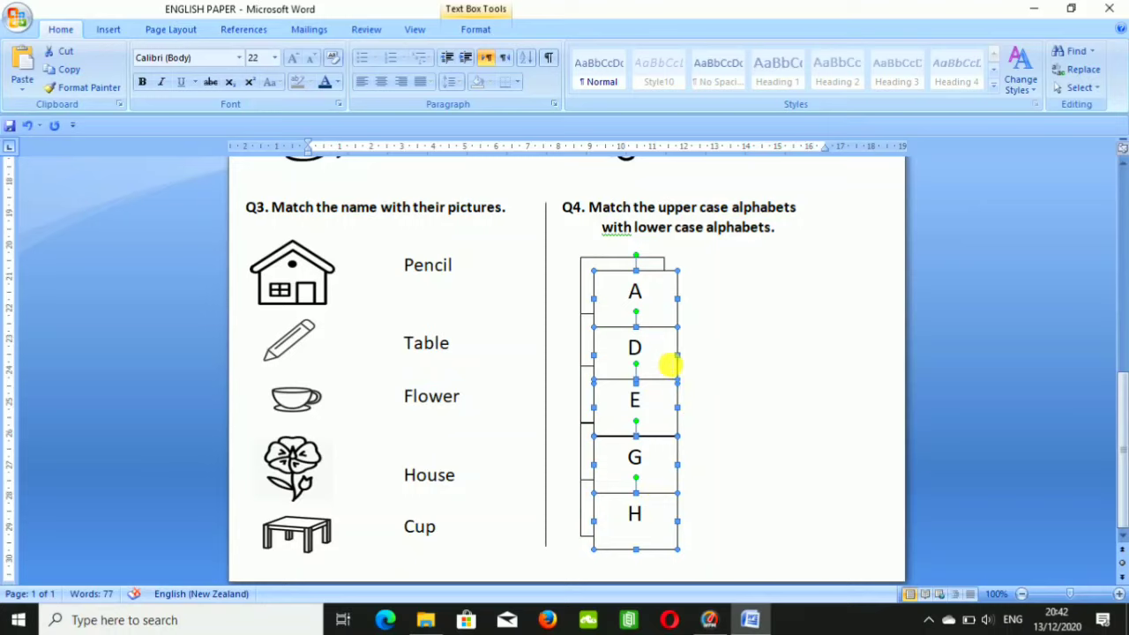
left_click_drag(658, 270, 770, 267)
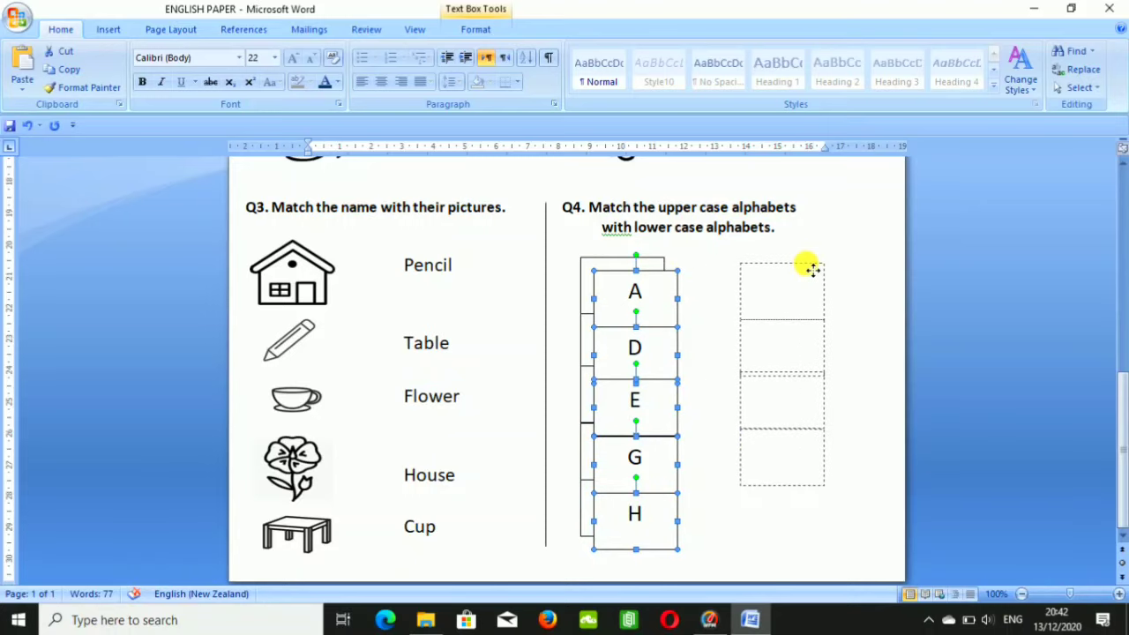
left_click_drag(770, 266, 827, 268)
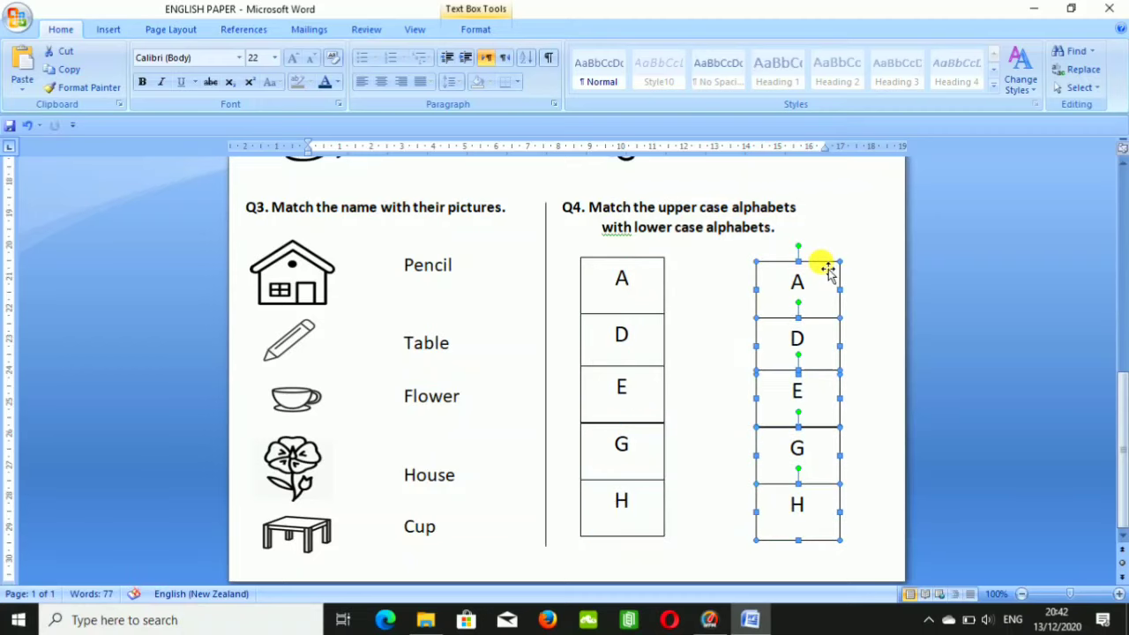
Highlight the copied H and G for replacement with lowercase letters.
left_click(824, 288)
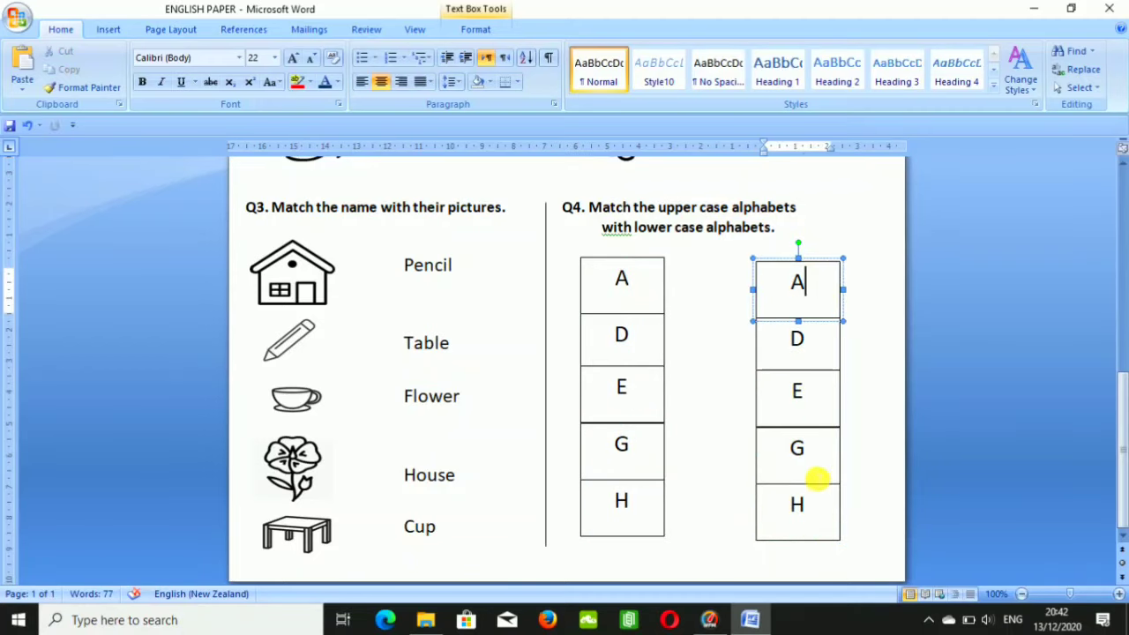
left_click(819, 516)
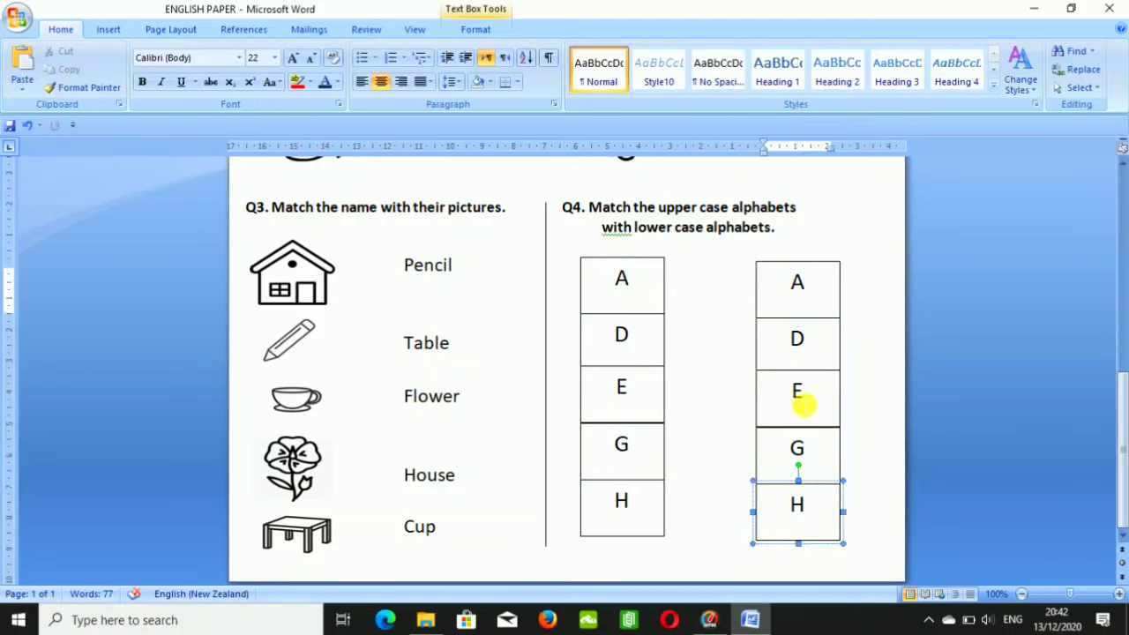
key("ctrl+a")
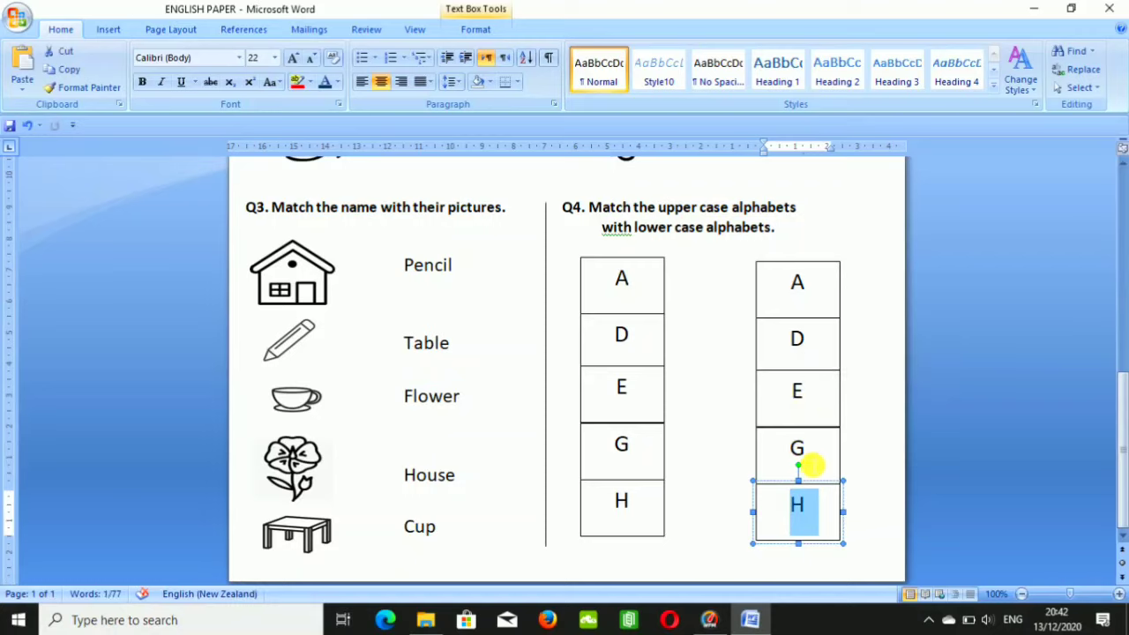
left_click_drag(795, 448, 809, 506)
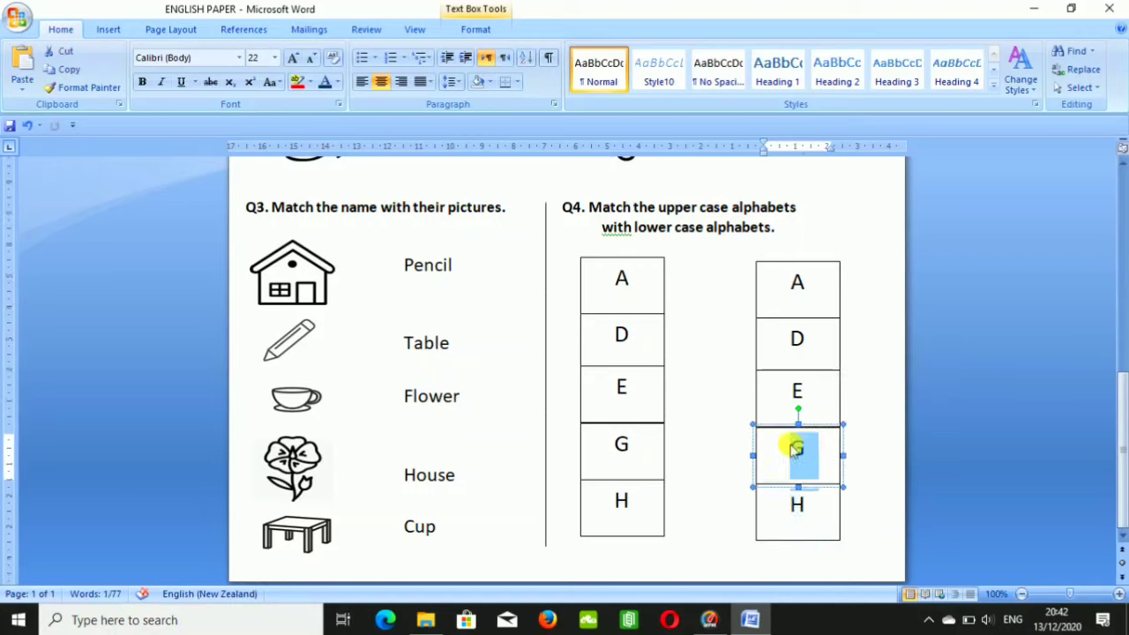
left_click(808, 505)
left_click_drag(817, 512, 773, 499)
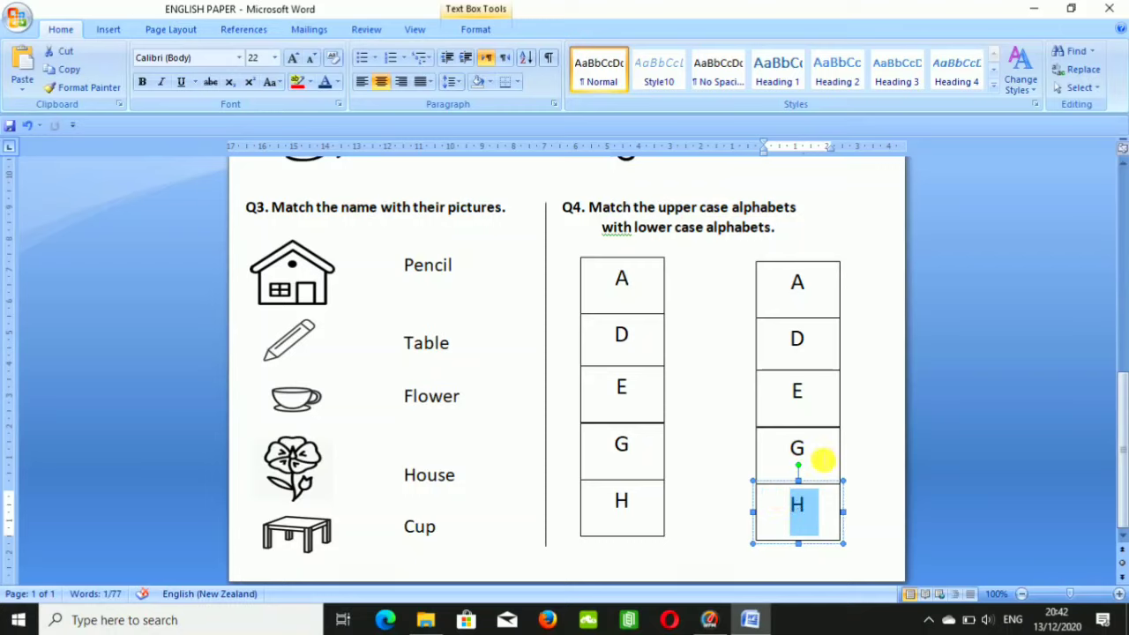
left_click(820, 451)
left_click_drag(819, 451, 796, 447)
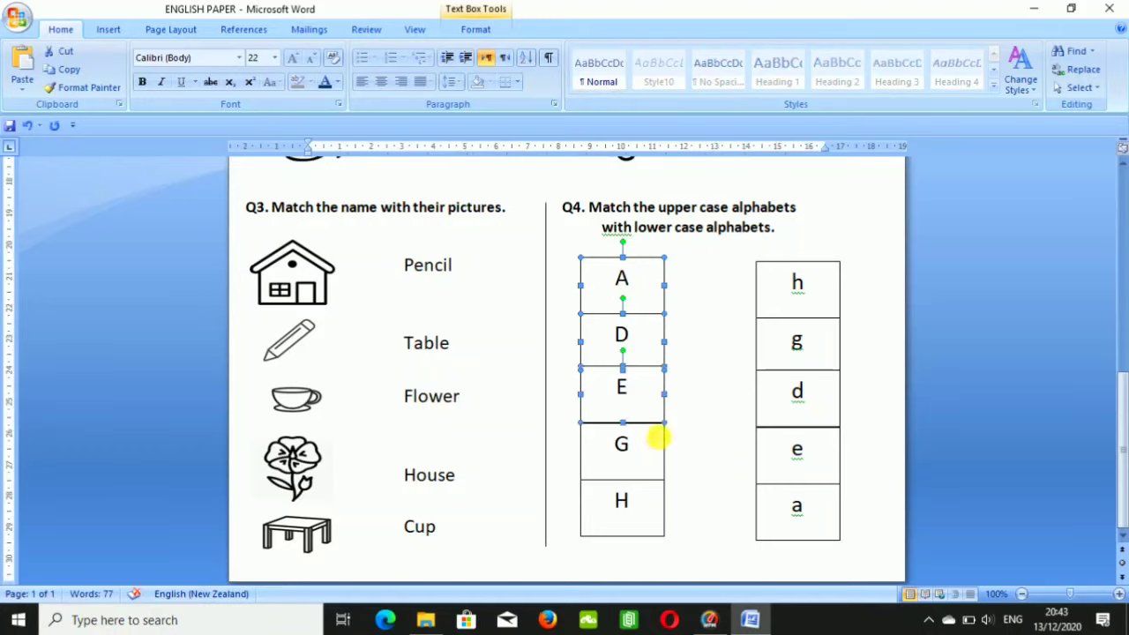
left_click(655, 432, "shift")
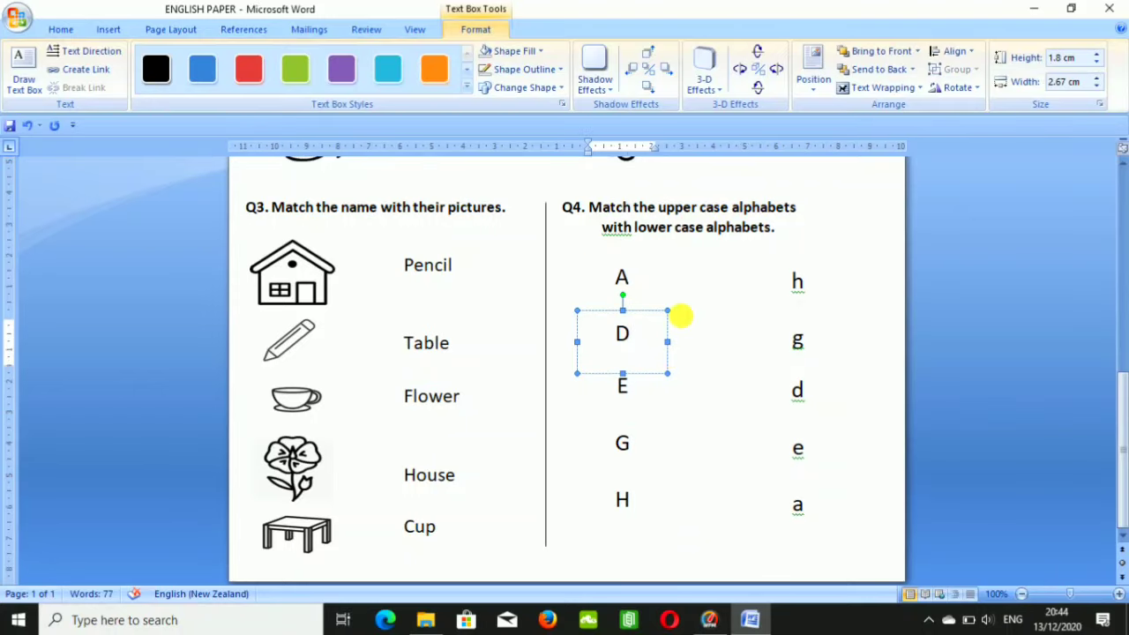
Deselect the Q4 letter boxes.
left_click(687, 306)
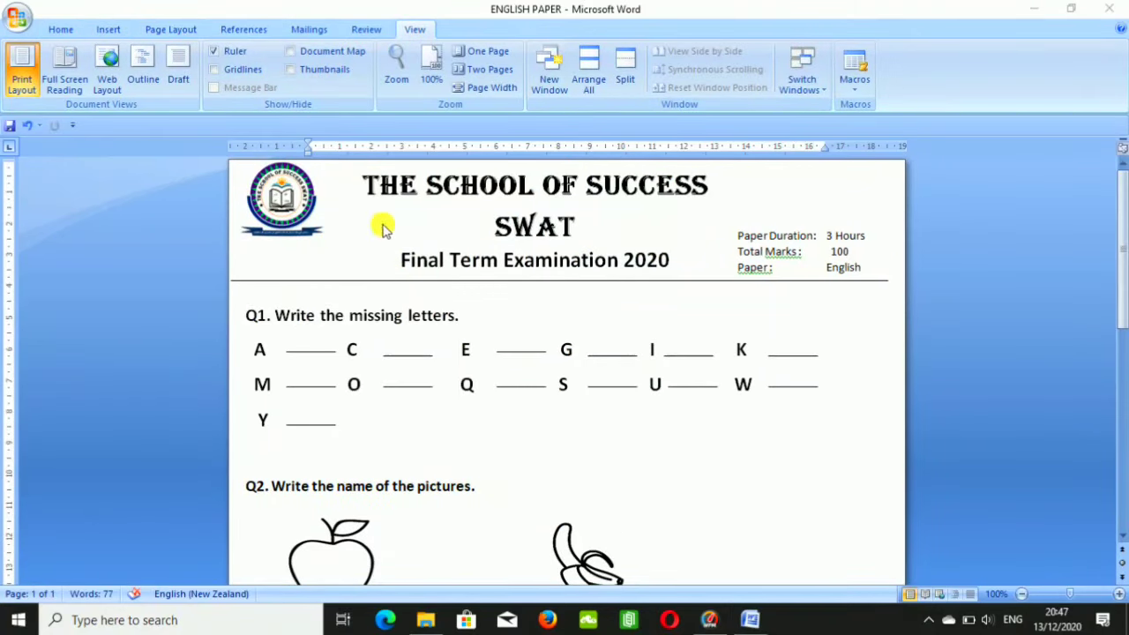
mouse_move(1123, 256)
left_mouse_down()
mouse_move(1118, 461)
mouse_move(1120, 253)
left_mouse_up()
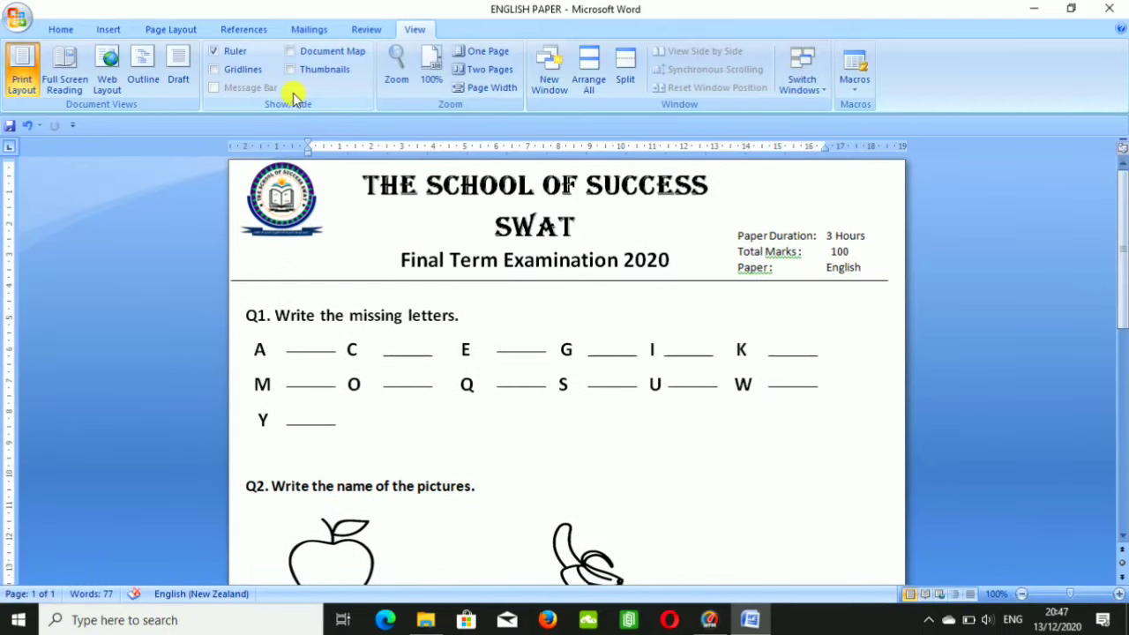
left_click(74, 81)
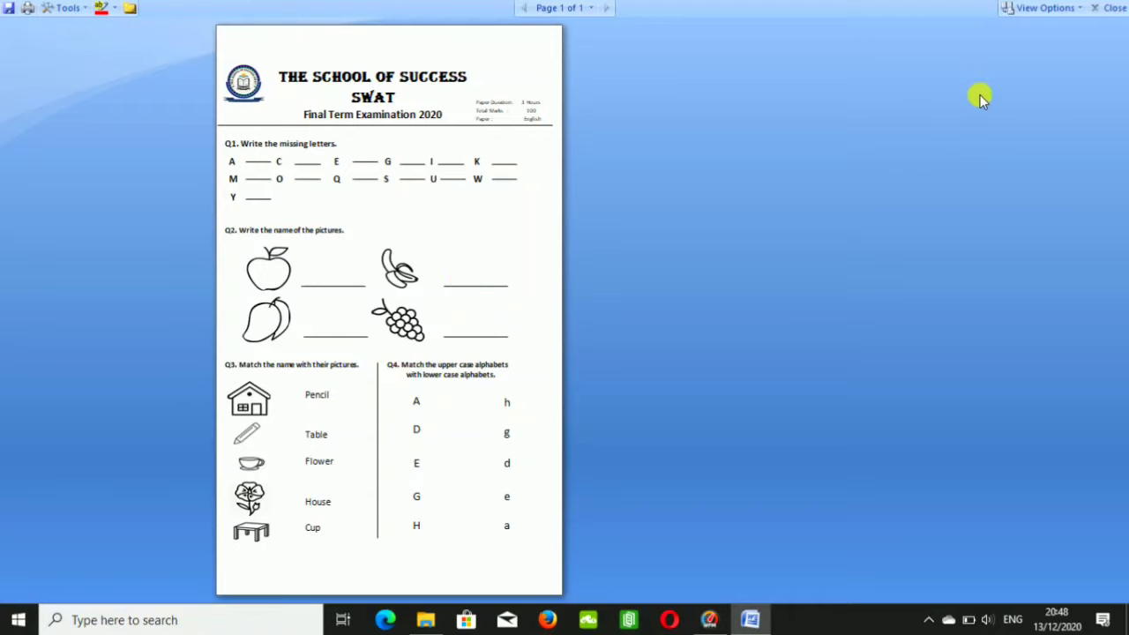
left_click(1113, 8)
left_click_drag(1121, 172, 1122, 287)
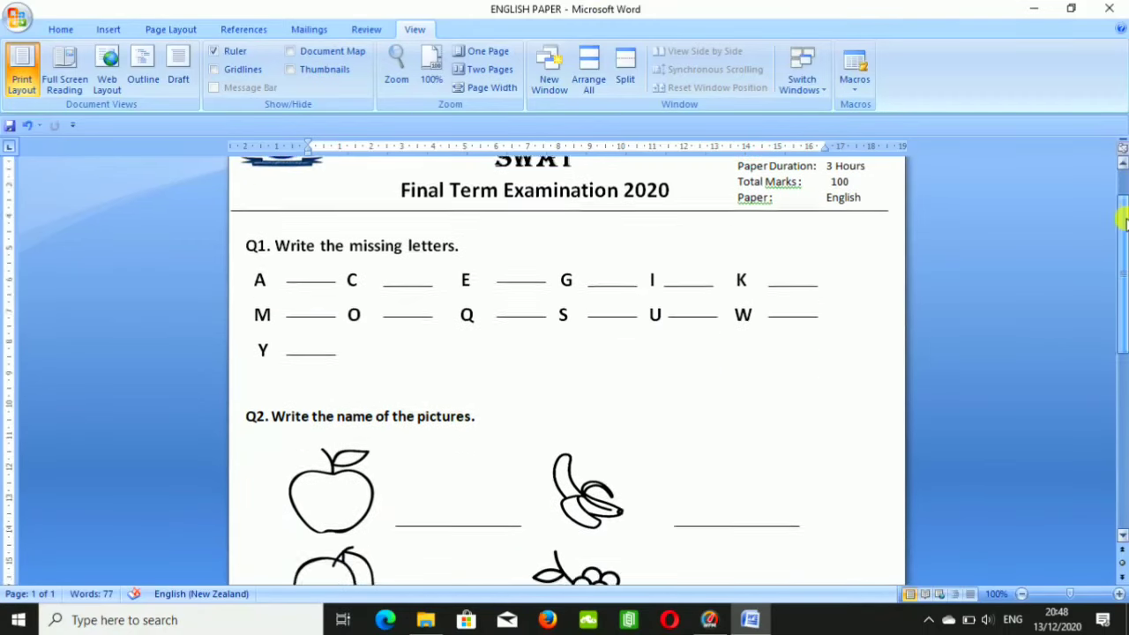